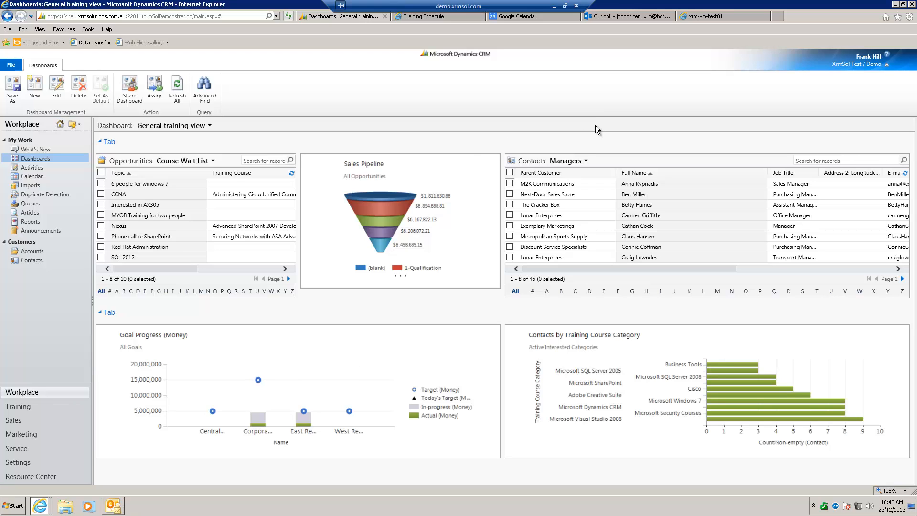
Switch to the public Training Schedule page, expand all course categories and look over the scheduled sessions
{"action": "left_click", "coordinate": [445, 17]}
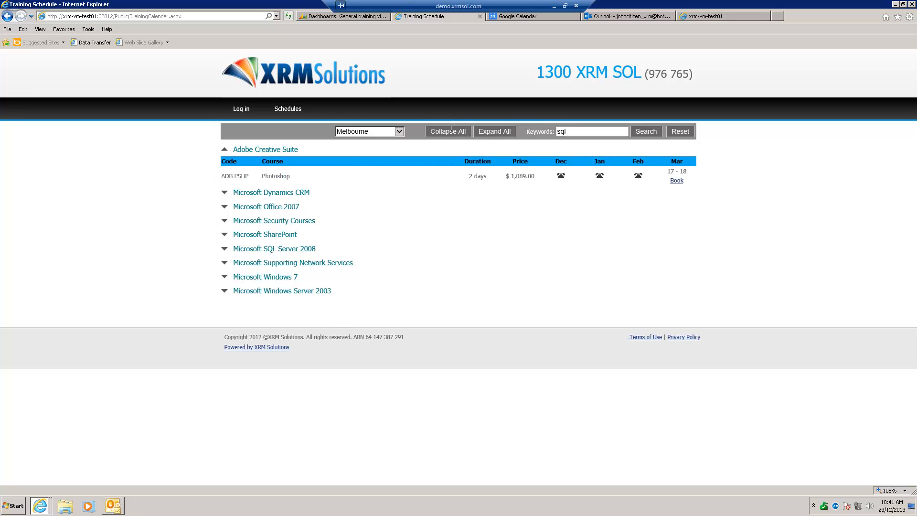
{"action": "left_click", "coordinate": [225, 193]}
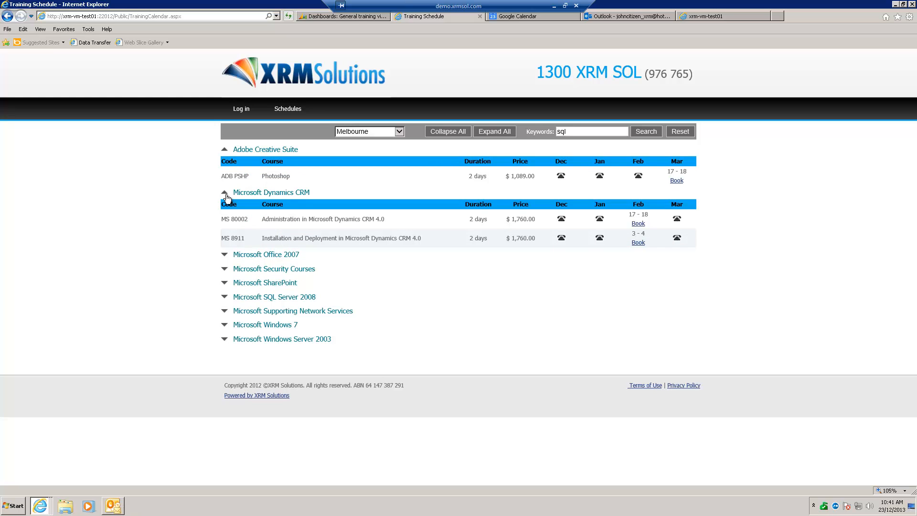
{"action": "left_click", "coordinate": [500, 131]}
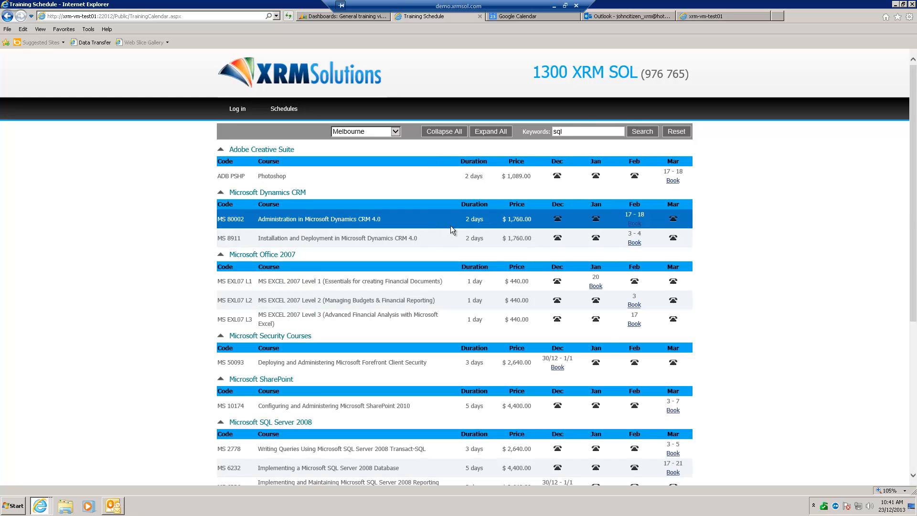
{"action": "scroll", "coordinate": [870, 193], "scroll_direction": "down", "scroll_amount": 2}
{"action": "scroll", "coordinate": [873, 190], "scroll_direction": "up", "scroll_amount": 1}
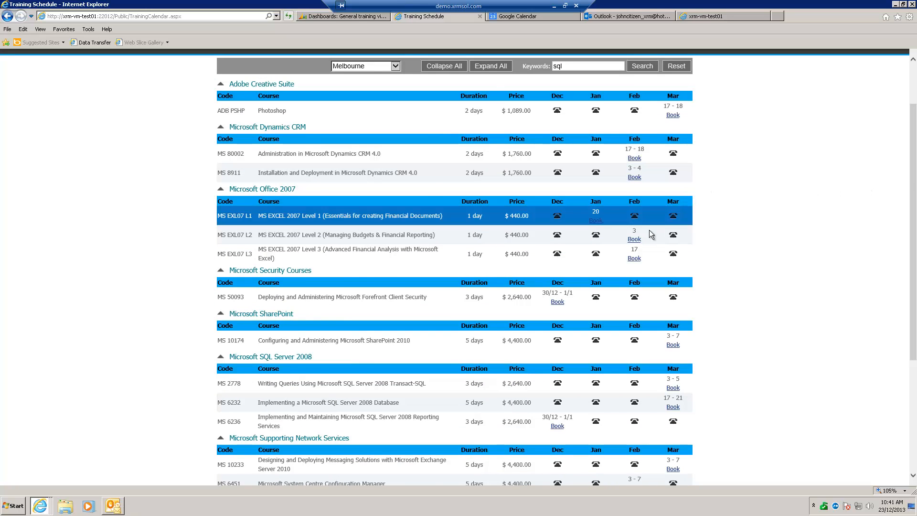
{"action": "scroll", "coordinate": [799, 196], "scroll_direction": "up", "scroll_amount": 1}
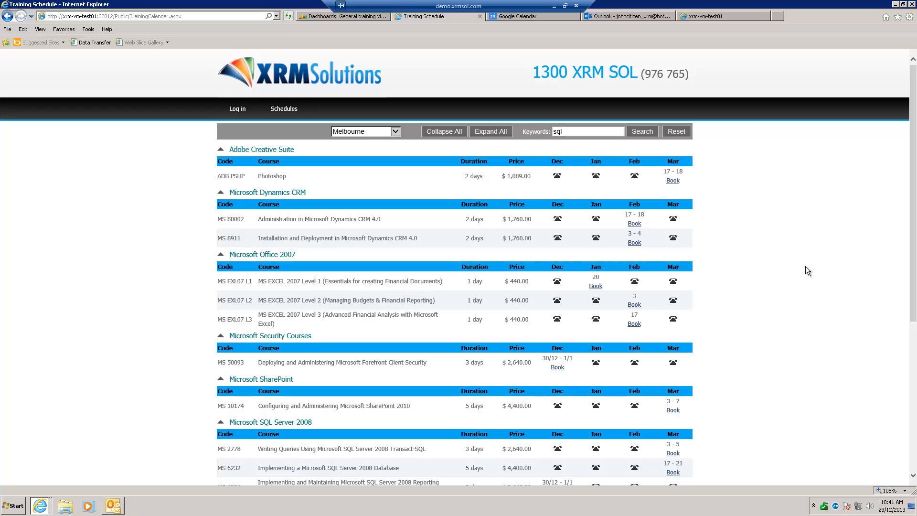
Keep Melbourne as the schedule location and start booking the December session of course MS 6236
{"action": "left_click", "coordinate": [395, 132]}
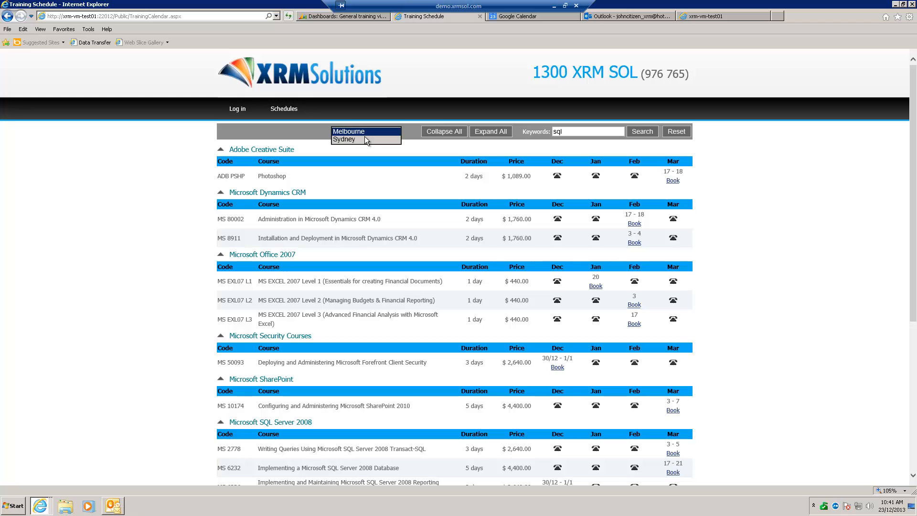
{"action": "left_click", "coordinate": [337, 135]}
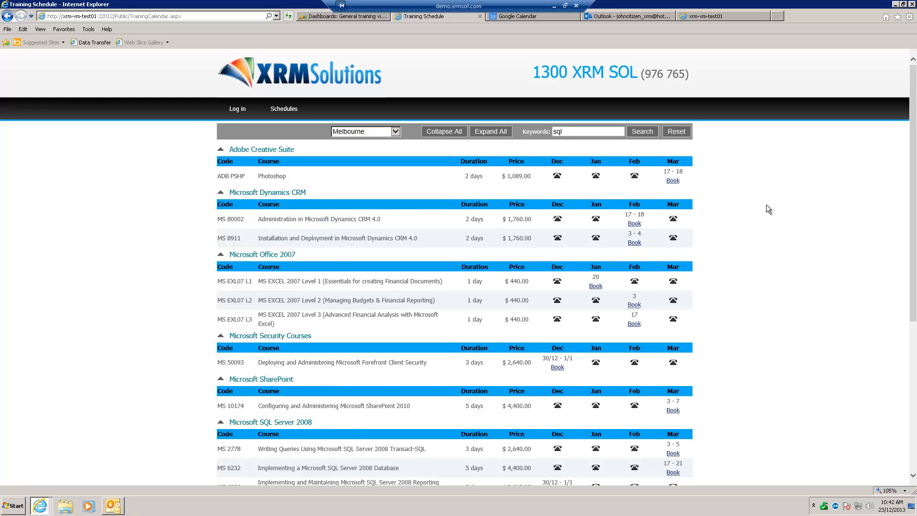
{"action": "scroll", "coordinate": [766, 206], "scroll_direction": "down", "scroll_amount": 5}
{"action": "scroll", "coordinate": [766, 205], "scroll_direction": "up", "scroll_amount": 4}
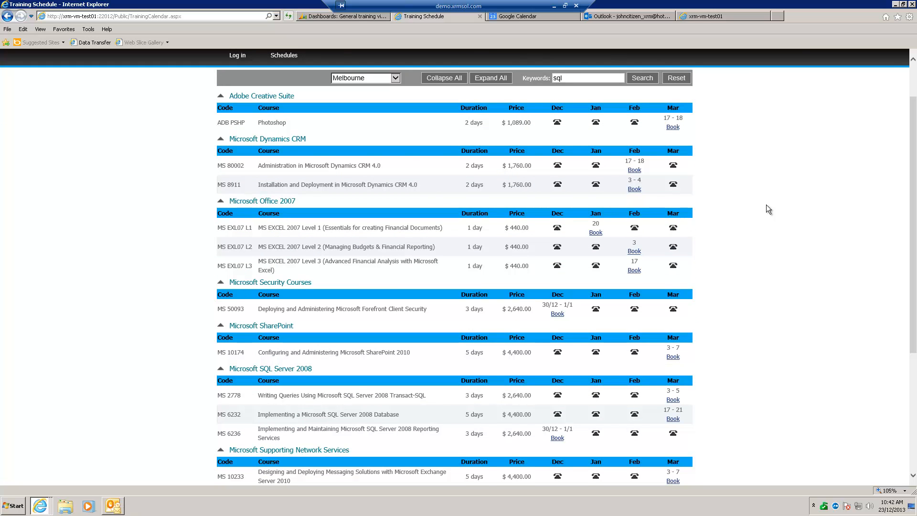
{"action": "scroll", "coordinate": [766, 209], "scroll_direction": "down", "scroll_amount": 1}
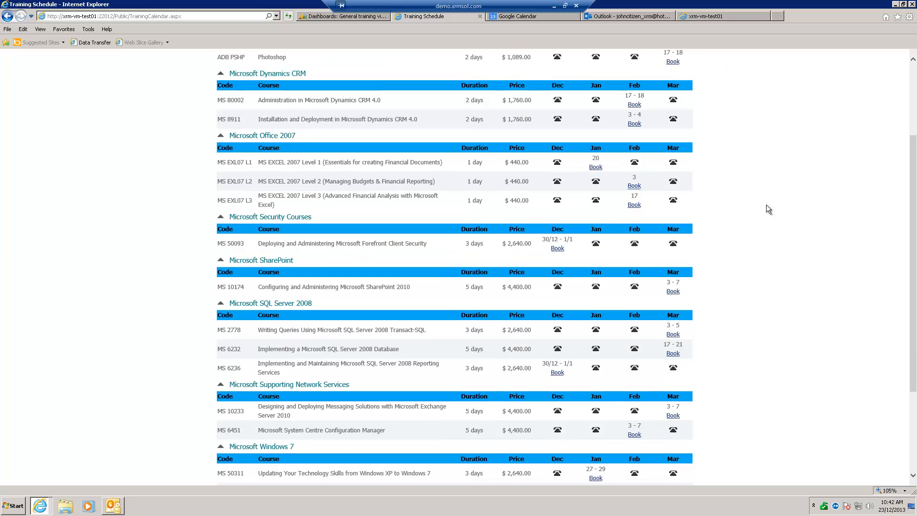
{"action": "left_click", "coordinate": [557, 373]}
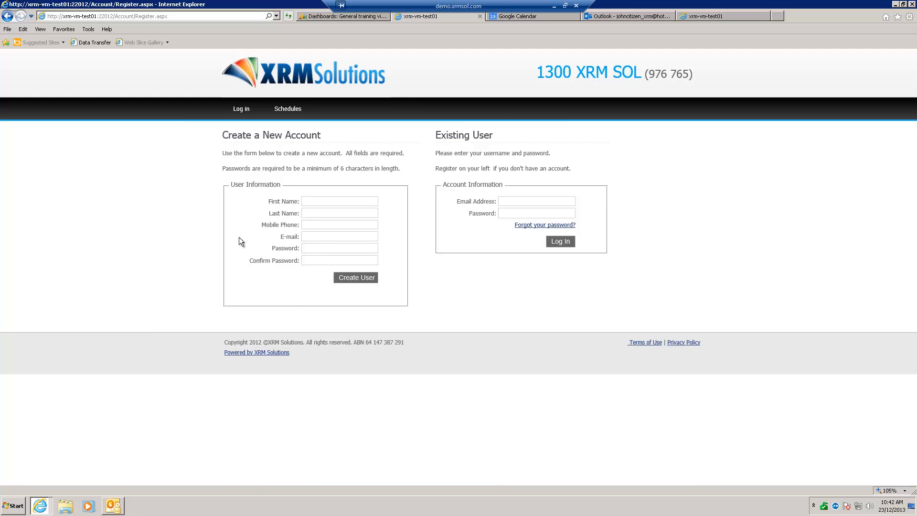
Log in as an existing user with the account's e-mail address and password
{"action": "left_click", "coordinate": [510, 202]}
{"action": "key", "text": "Tab"}
{"action": "type", "text": "p●●●●"}
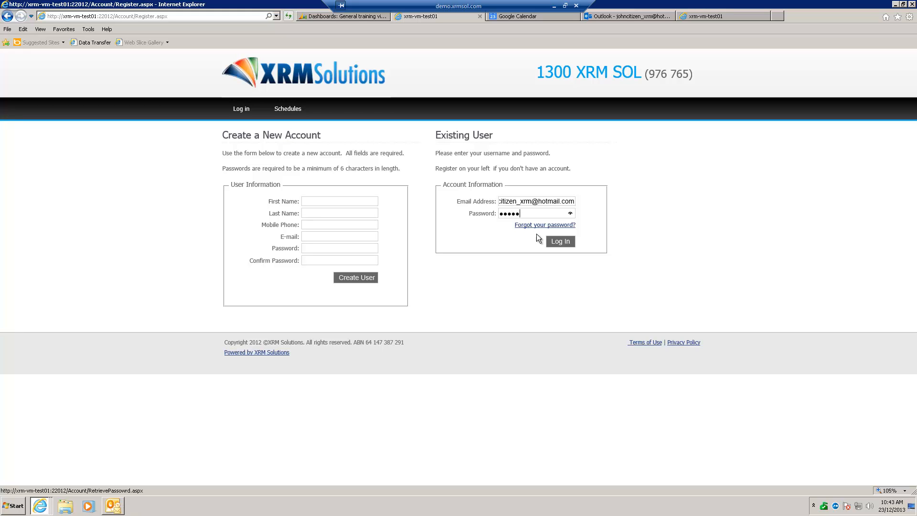
{"action": "left_click", "coordinate": [560, 242]}
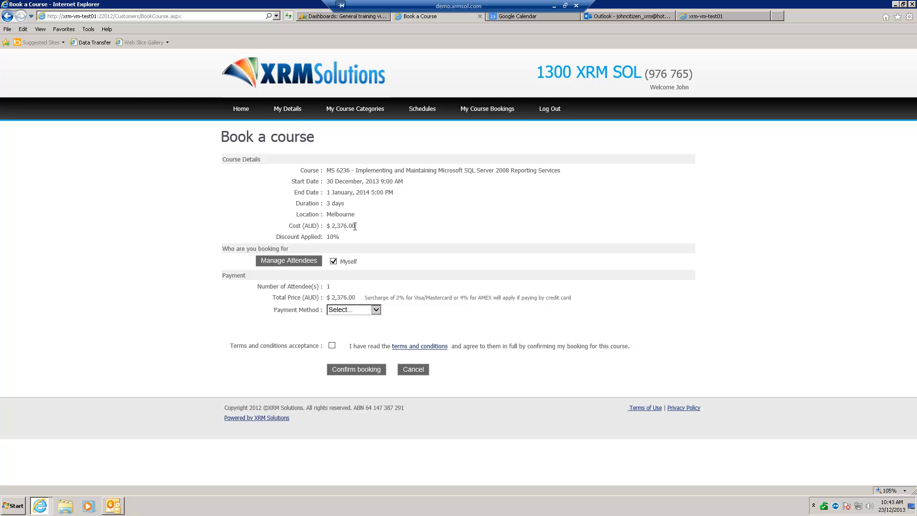
Check the cost and the applied discount in the course details
{"action": "left_click_drag", "start_coordinate": [355, 226], "coordinate": [338, 227]}
{"action": "left_click_drag", "start_coordinate": [340, 238], "coordinate": [329, 240]}
{"action": "left_click", "coordinate": [427, 187]}
Add five consecutive booking associates as attendees of the course and save the attendee list
{"action": "left_click", "coordinate": [286, 262]}
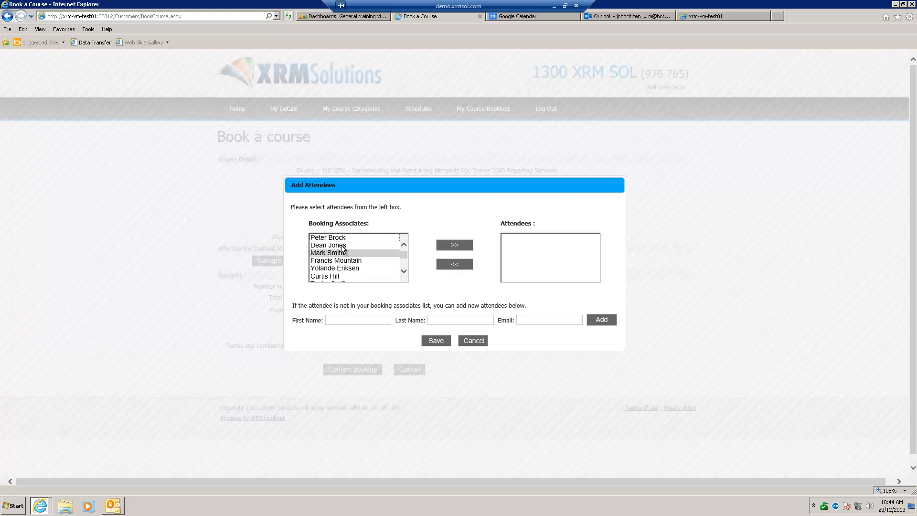
{"action": "left_click_drag", "start_coordinate": [342, 246], "coordinate": [352, 276]}
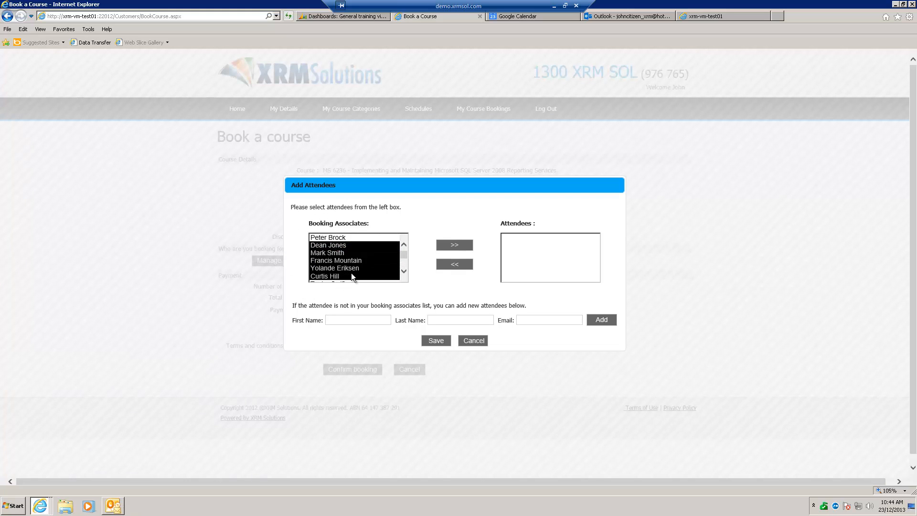
{"action": "left_click", "coordinate": [454, 244]}
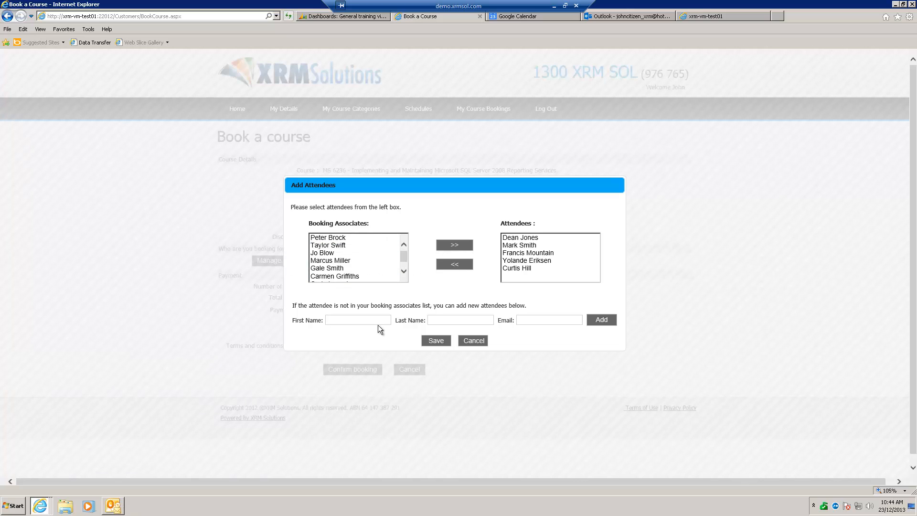
{"action": "left_click", "coordinate": [403, 272]}
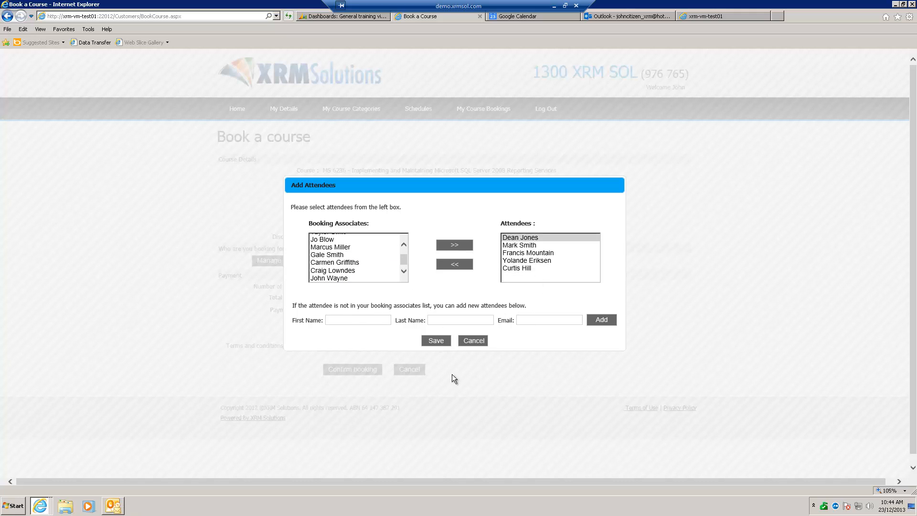
{"action": "left_click", "coordinate": [432, 340]}
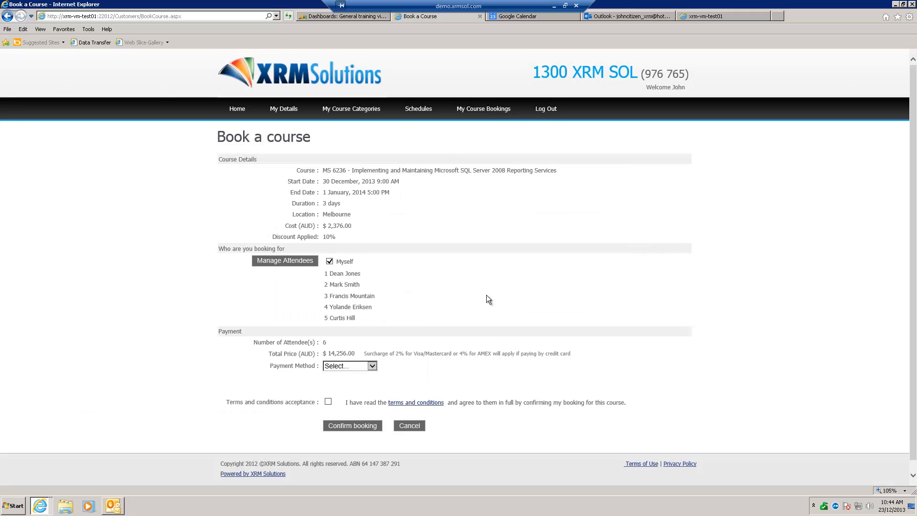
View the Credit Card payment fields, then choose Invoice and confirm the booking with the terms and conditions accepted
{"action": "scroll", "coordinate": [486, 302], "scroll_direction": "down", "scroll_amount": 1}
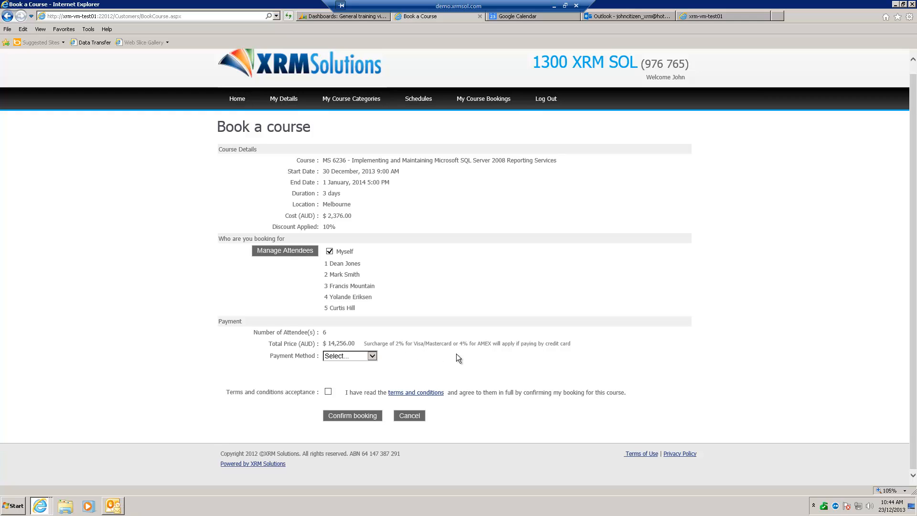
{"action": "left_click", "coordinate": [373, 355]}
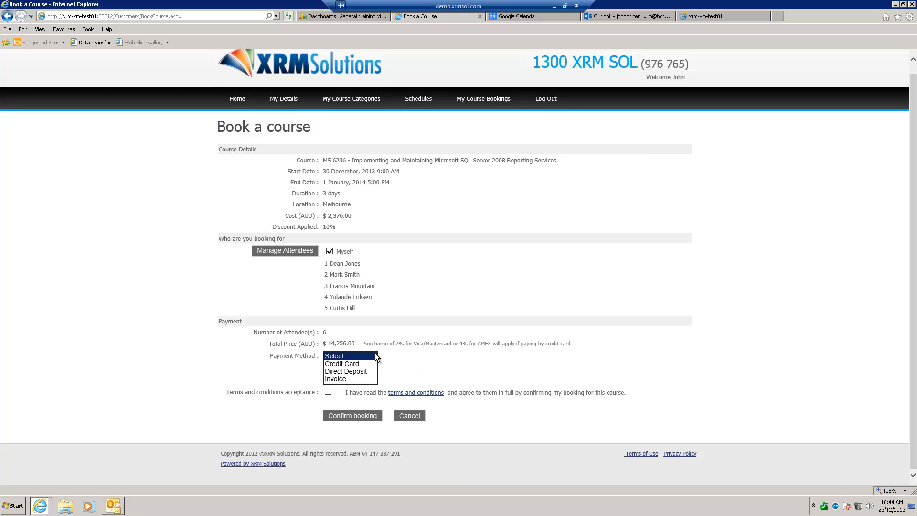
{"action": "left_click", "coordinate": [358, 363]}
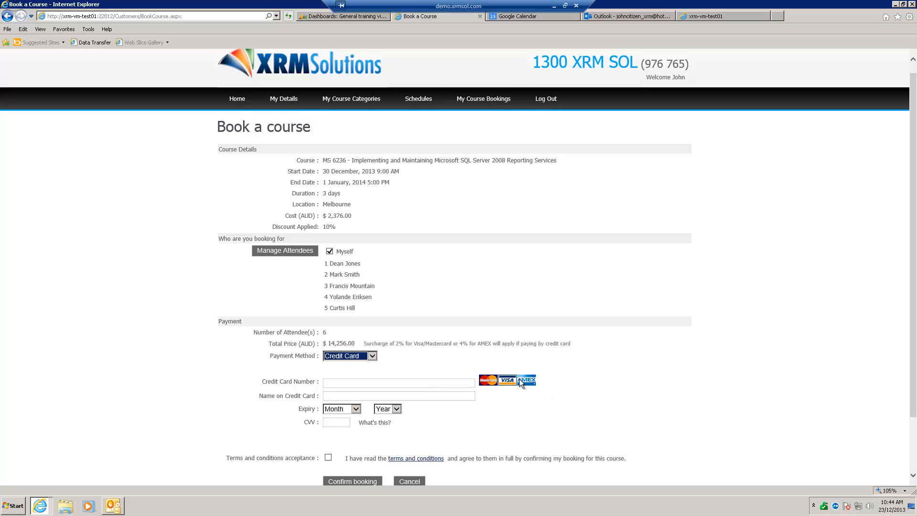
{"action": "left_click", "coordinate": [374, 356]}
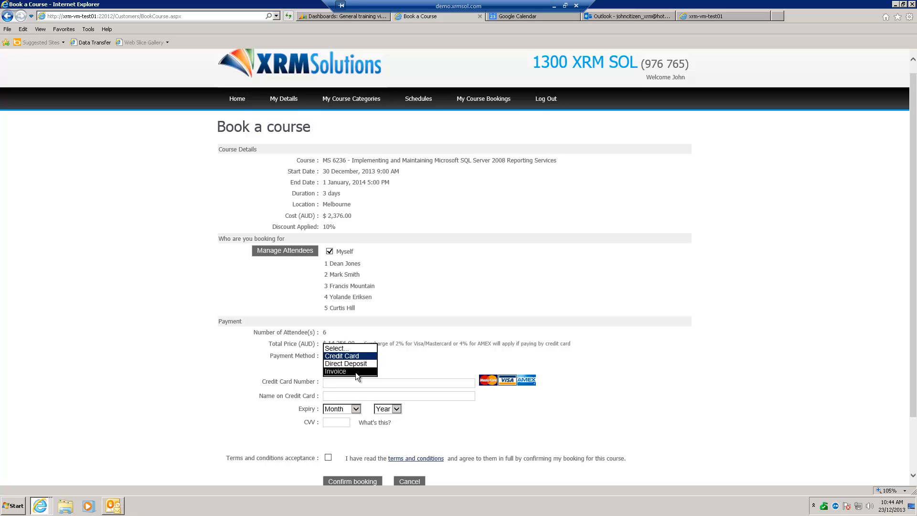
{"action": "left_click", "coordinate": [356, 372]}
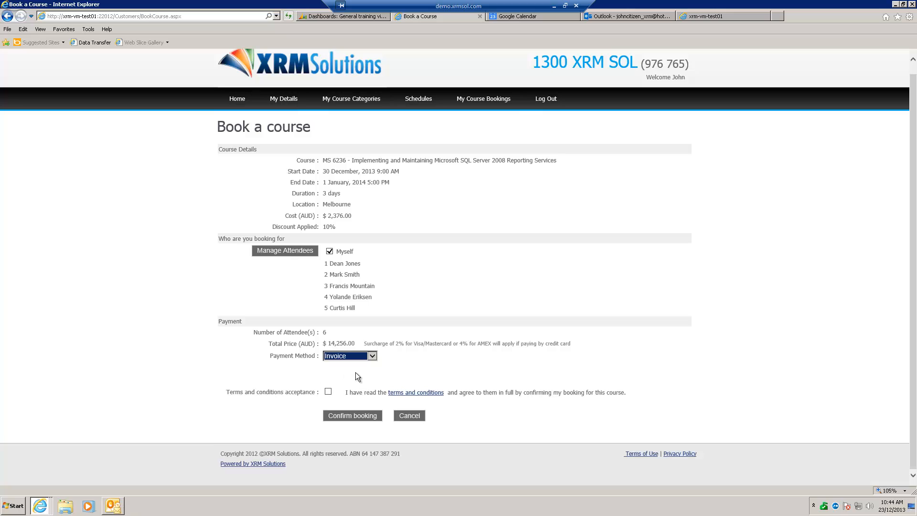
{"action": "left_click", "coordinate": [328, 392]}
{"action": "left_click", "coordinate": [354, 416]}
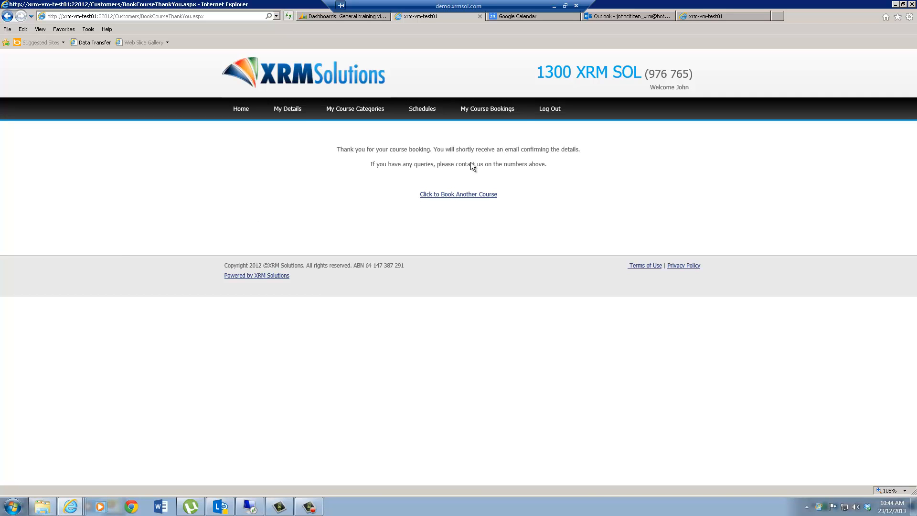
Open the customer's course bookings and review the upcoming and past courses
{"action": "left_click", "coordinate": [494, 110]}
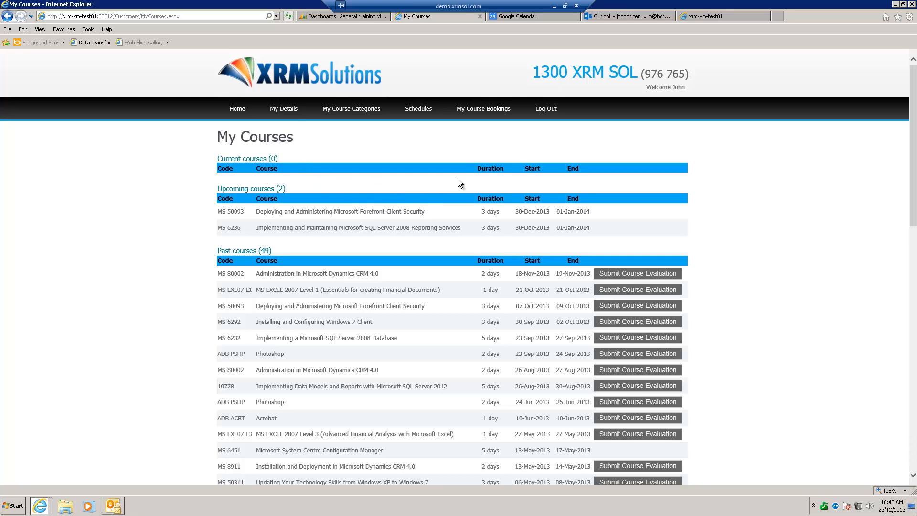
{"action": "scroll", "coordinate": [391, 260], "scroll_direction": "down", "scroll_amount": 1}
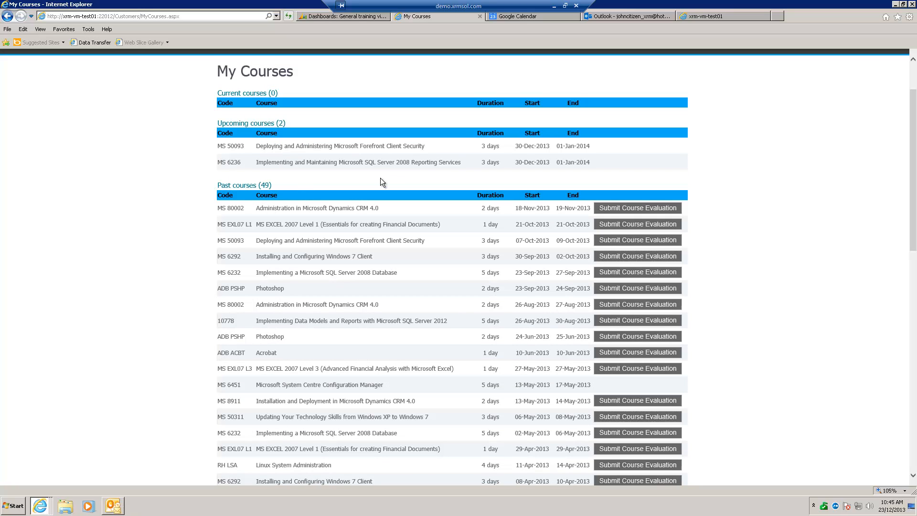
{"action": "double_click", "coordinate": [269, 186]}
{"action": "scroll", "coordinate": [656, 290], "scroll_direction": "down", "scroll_amount": 1}
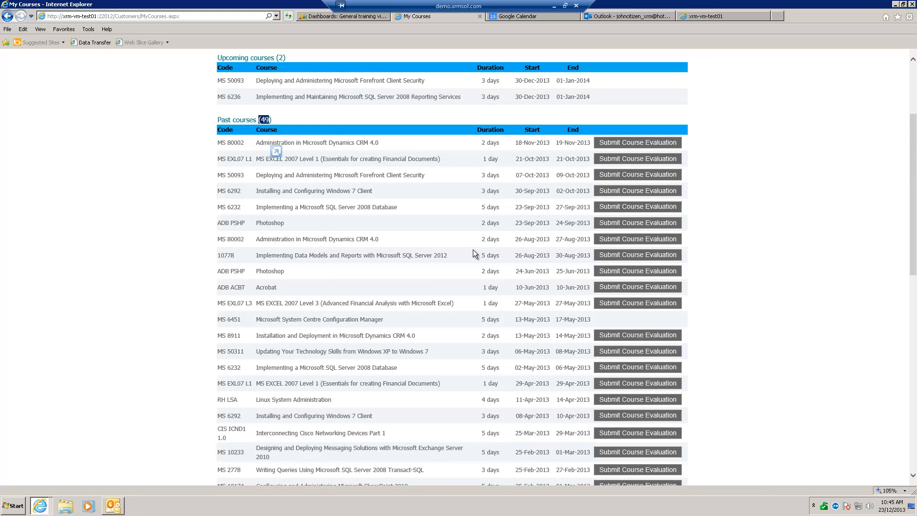
{"action": "scroll", "coordinate": [473, 255], "scroll_direction": "down", "scroll_amount": 1}
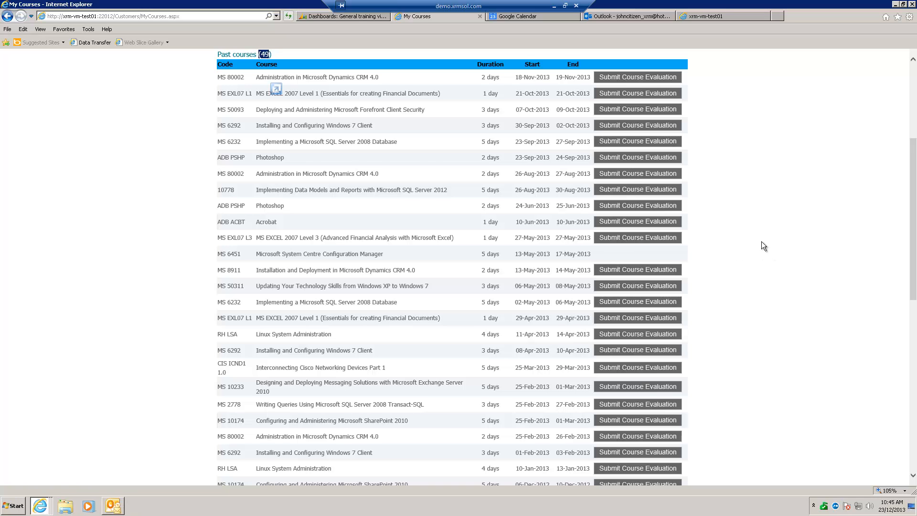
Open the evaluation form for the November 2013 Administration in Microsoft Dynamics CRM 4.0 course and examine all its question sections
{"action": "scroll", "coordinate": [717, 192], "scroll_direction": "up", "scroll_amount": 2}
{"action": "left_click", "coordinate": [635, 143]}
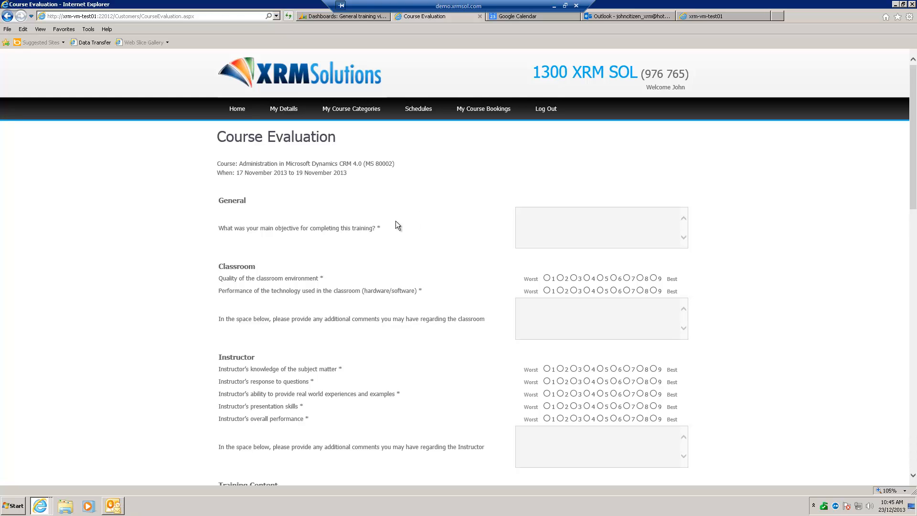
{"action": "scroll", "coordinate": [279, 242], "scroll_direction": "down", "scroll_amount": 3}
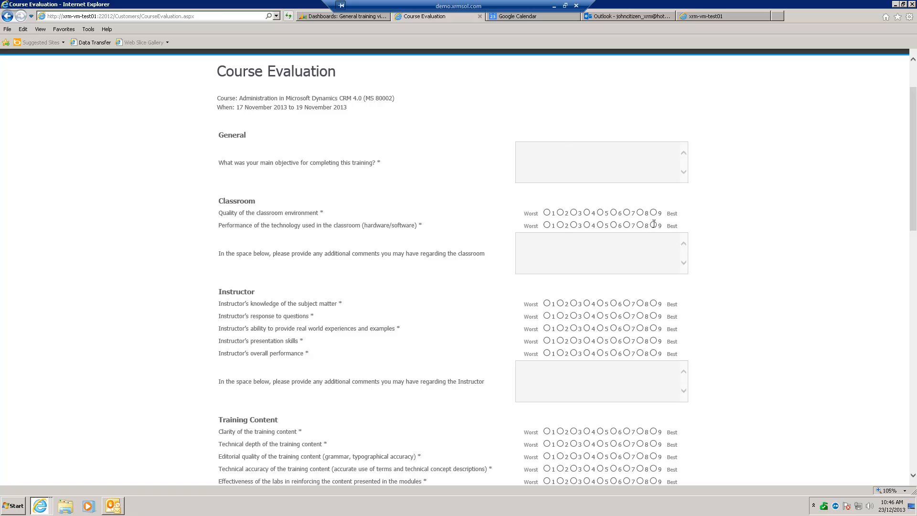
{"action": "scroll", "coordinate": [731, 274], "scroll_direction": "down", "scroll_amount": 10}
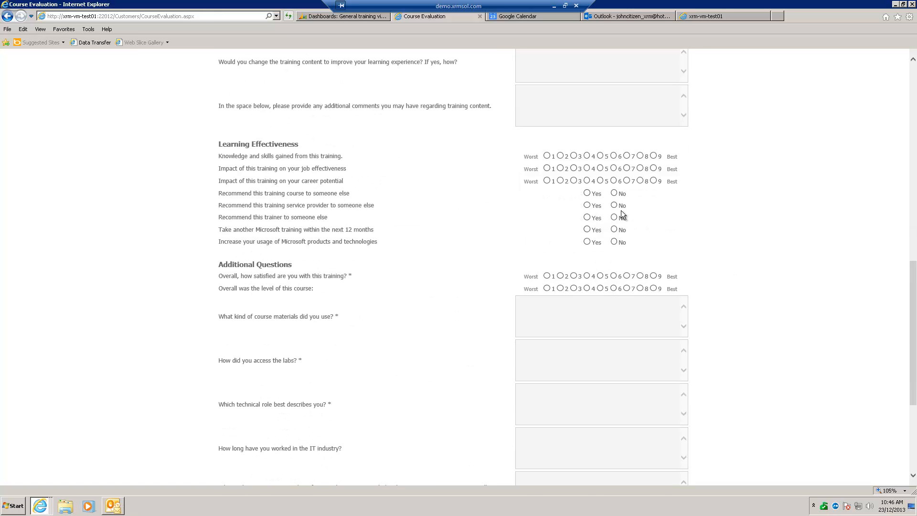
{"action": "scroll", "coordinate": [738, 250], "scroll_direction": "down", "scroll_amount": 4}
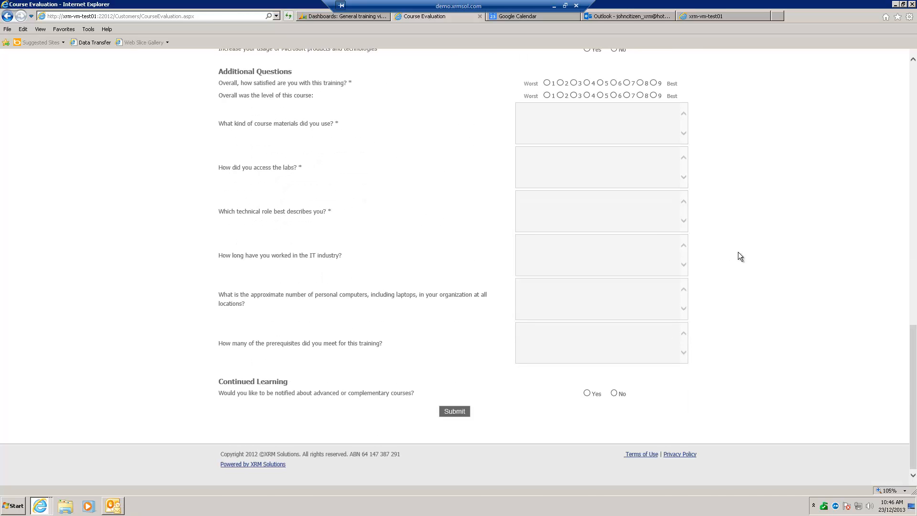
{"action": "scroll", "coordinate": [737, 248], "scroll_direction": "up", "scroll_amount": 8}
{"action": "scroll", "coordinate": [738, 244], "scroll_direction": "up", "scroll_amount": 7}
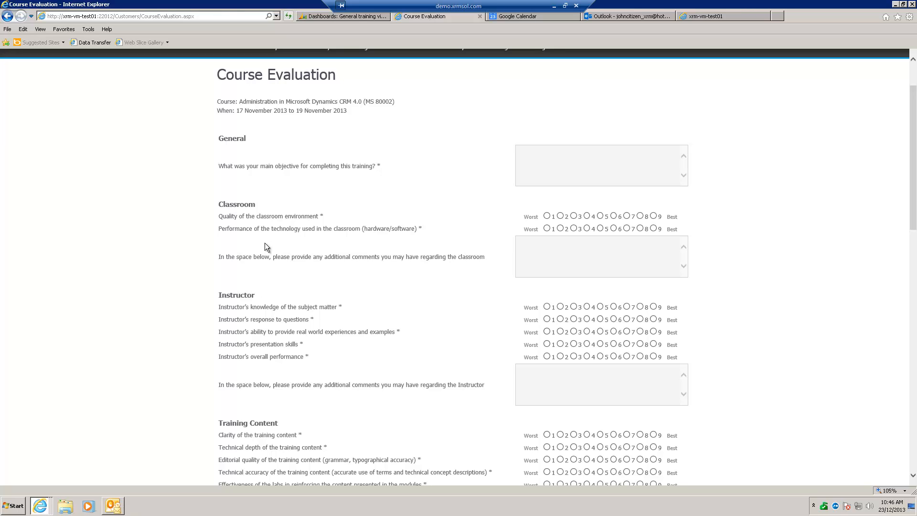
{"action": "scroll", "coordinate": [350, 207], "scroll_direction": "up", "scroll_amount": 2}
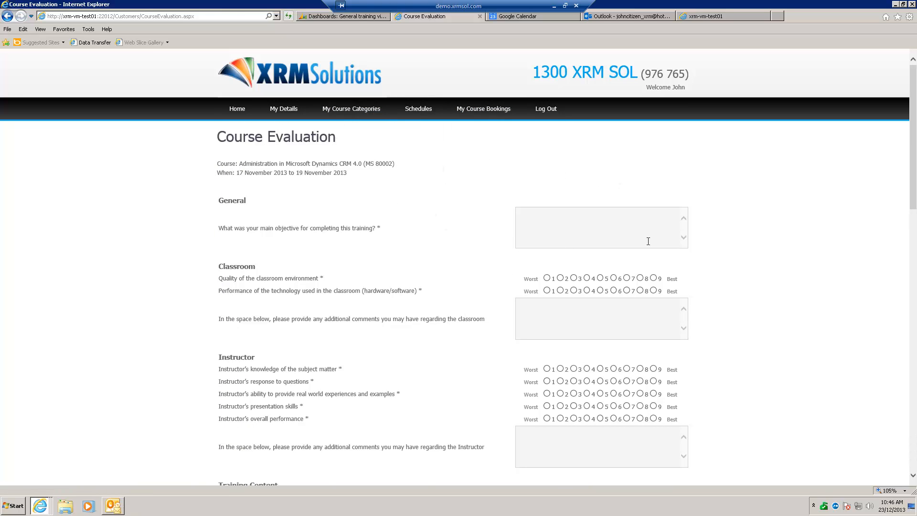
{"action": "scroll", "coordinate": [785, 355], "scroll_direction": "down", "scroll_amount": 15}
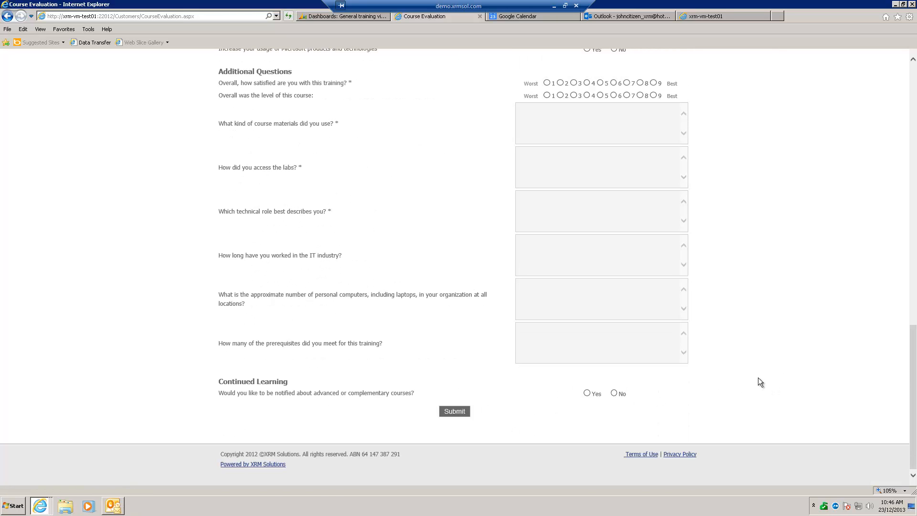
{"action": "scroll", "coordinate": [767, 369], "scroll_direction": "up", "scroll_amount": 12}
{"action": "scroll", "coordinate": [769, 373], "scroll_direction": "up", "scroll_amount": 3}
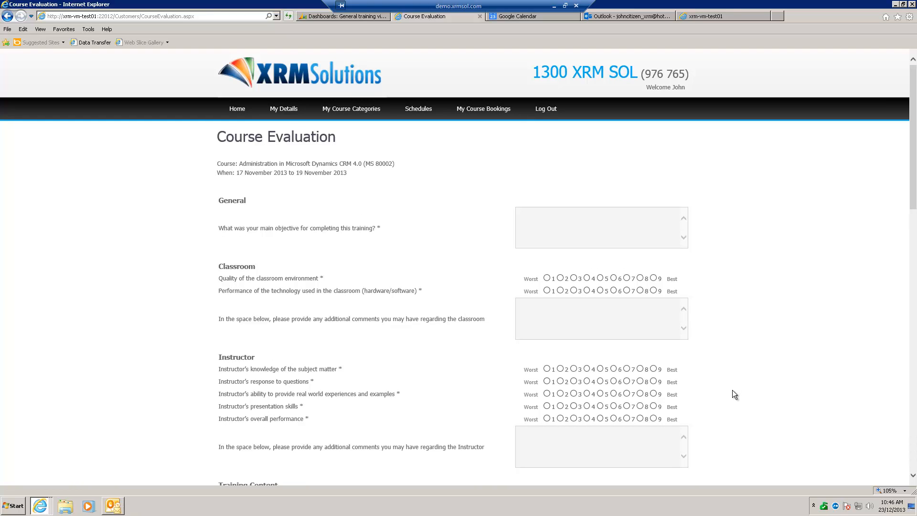
Open the customer's own details and look over the company details, booking associates and the form for adding an associate
{"action": "scroll", "coordinate": [733, 390], "scroll_direction": "down", "scroll_amount": 1}
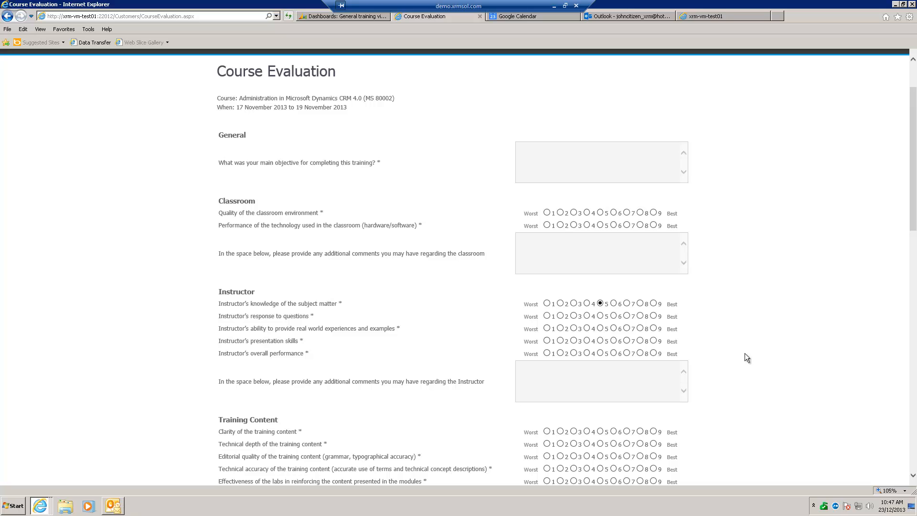
{"action": "scroll", "coordinate": [760, 346], "scroll_direction": "up", "scroll_amount": 2}
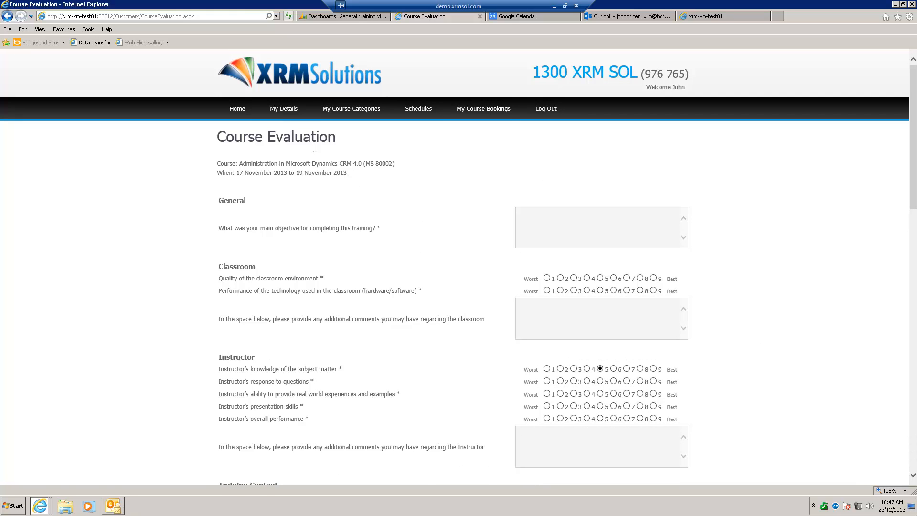
{"action": "left_click", "coordinate": [293, 111]}
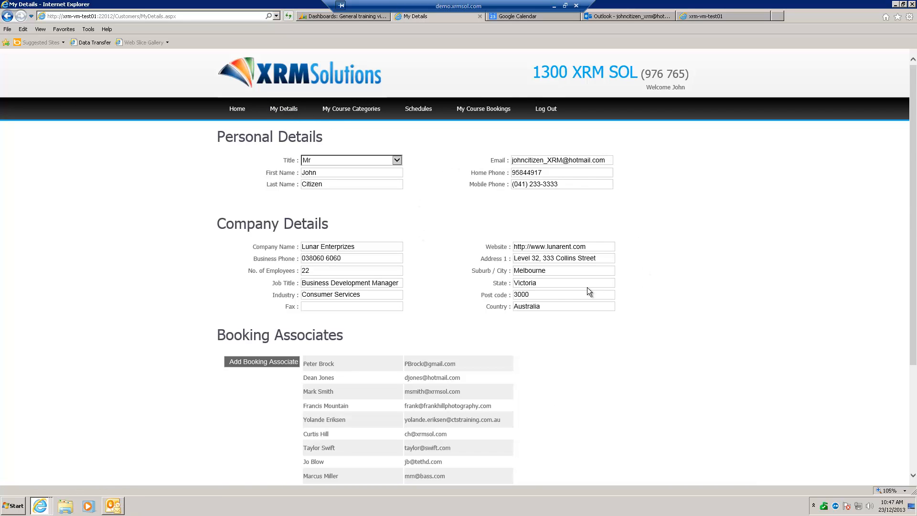
{"action": "scroll", "coordinate": [445, 327], "scroll_direction": "down", "scroll_amount": 3}
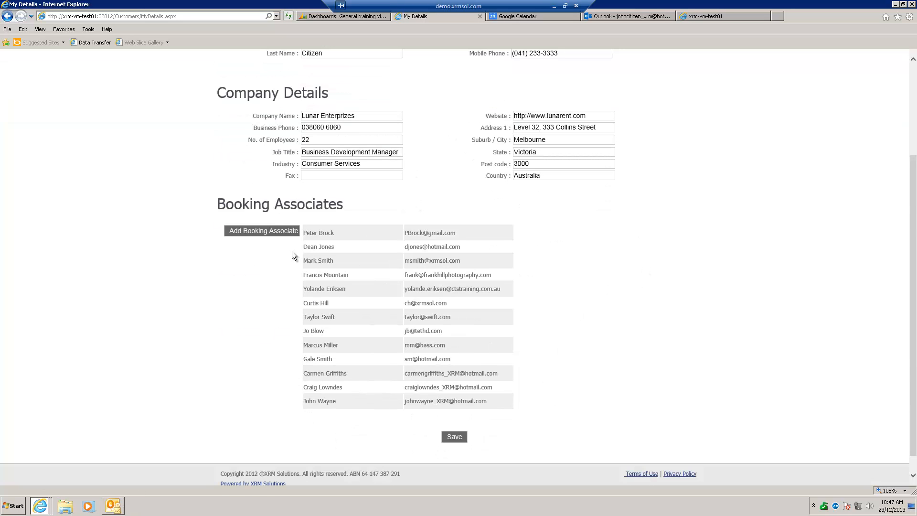
{"action": "left_click", "coordinate": [277, 230]}
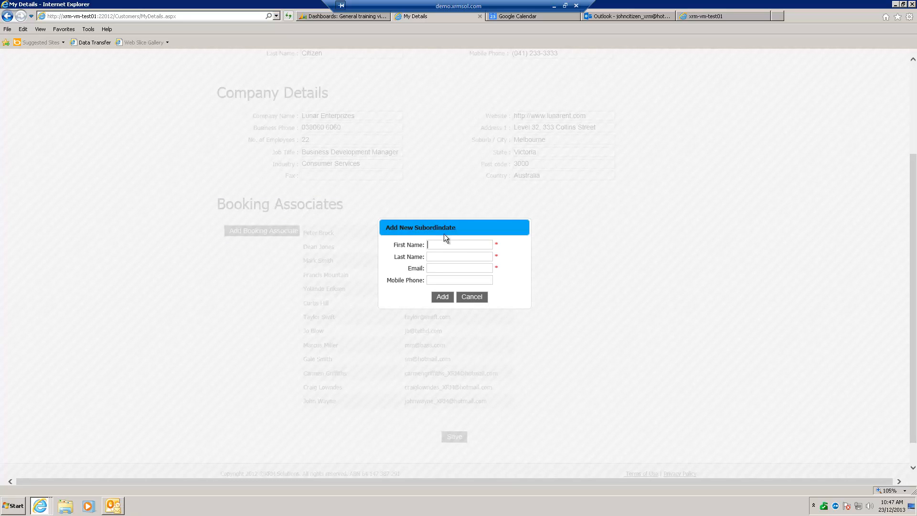
{"action": "left_click", "coordinate": [472, 297]}
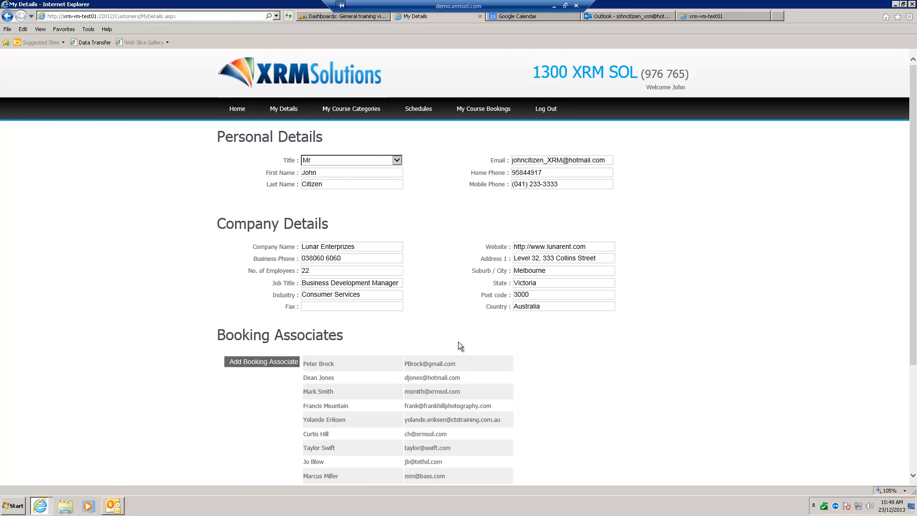
{"action": "scroll", "coordinate": [468, 378], "scroll_direction": "down", "scroll_amount": 3}
{"action": "scroll", "coordinate": [454, 335], "scroll_direction": "up", "scroll_amount": 3}
View the preferred course categories, then limit the Melbourne training schedule to courses of interest with every category expanded
{"action": "left_click", "coordinate": [350, 111]}
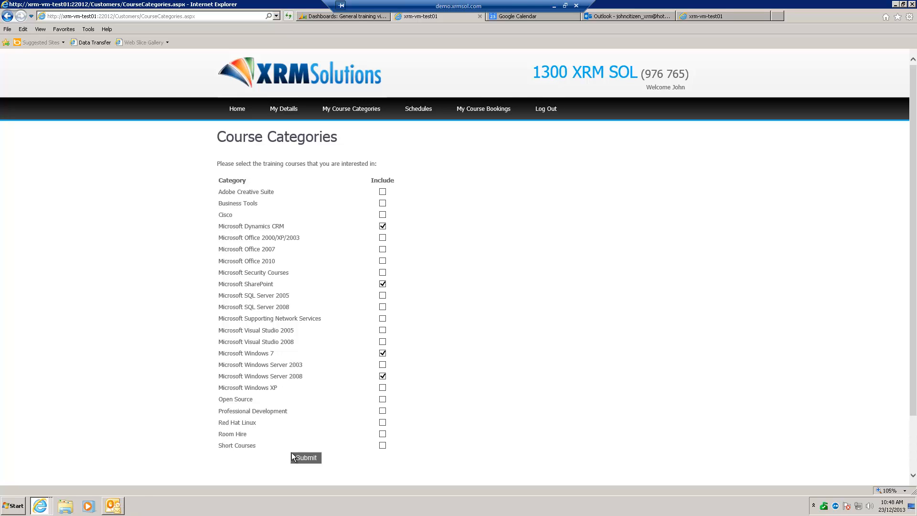
{"action": "left_click", "coordinate": [416, 110]}
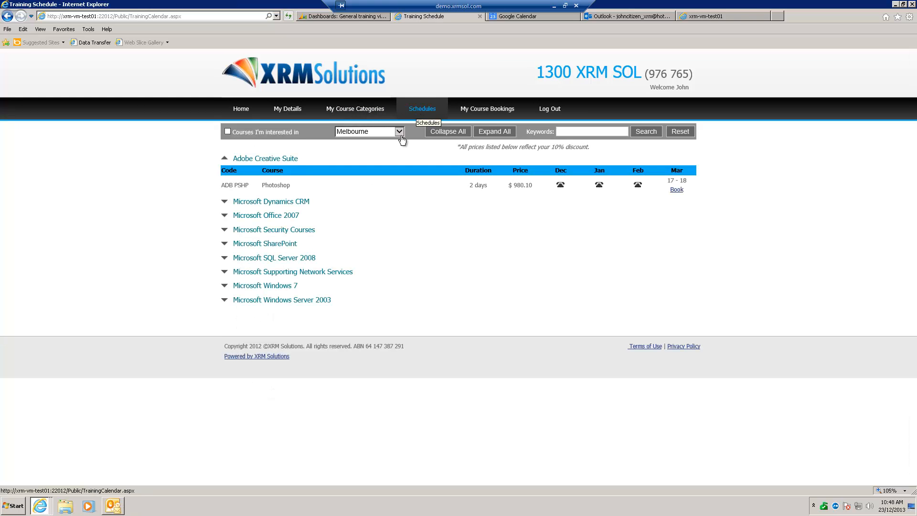
{"action": "left_click", "coordinate": [483, 130]}
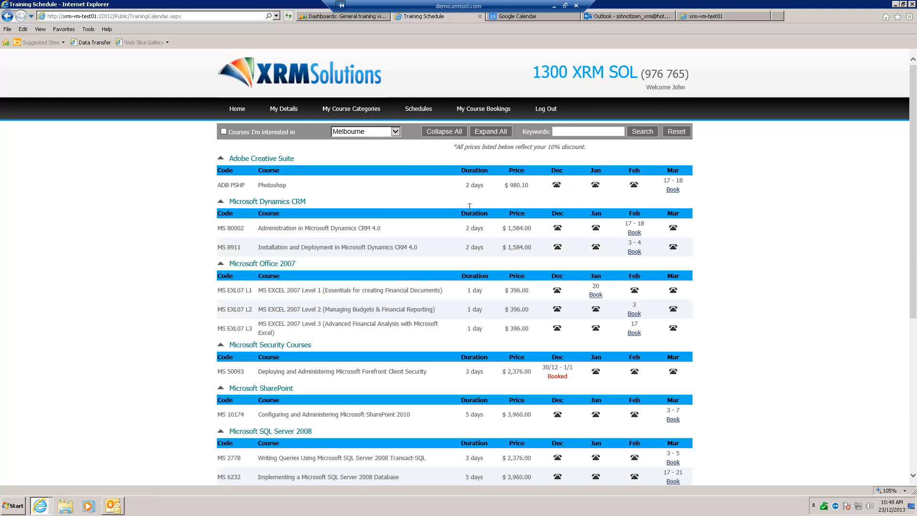
{"action": "left_click", "coordinate": [224, 131]}
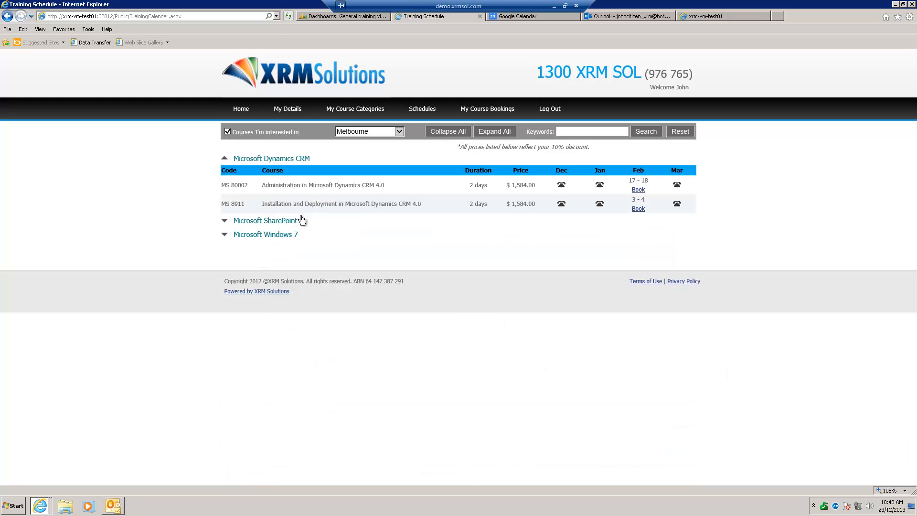
{"action": "left_click", "coordinate": [494, 132]}
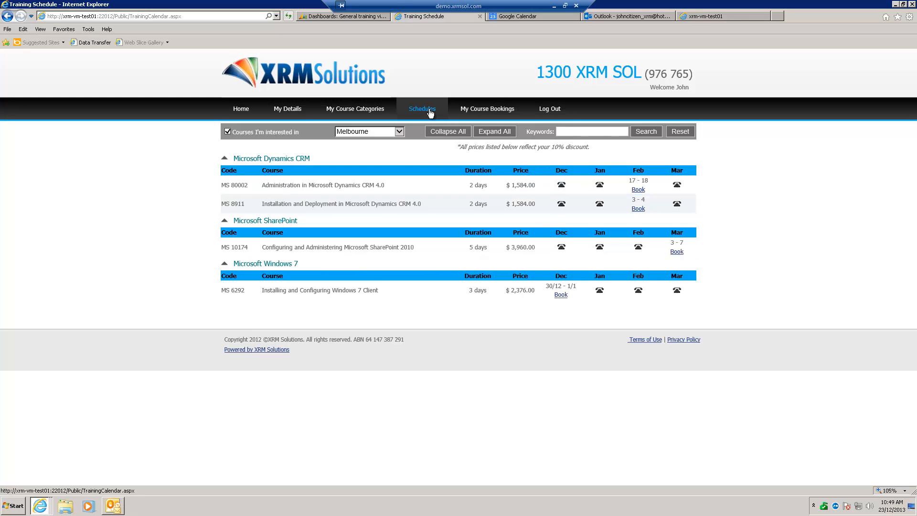
Return to the customer's course bookings to check the current, upcoming and past courses
{"action": "mouse_move", "coordinate": [484, 113]}
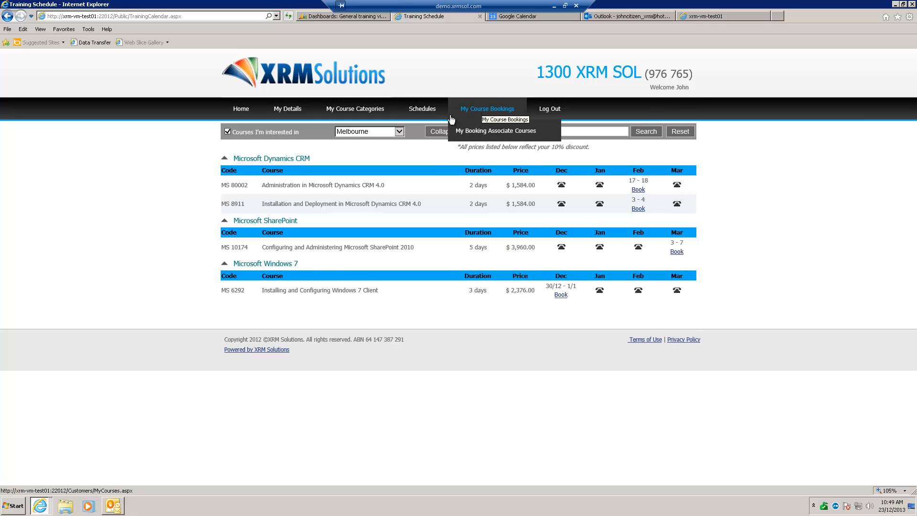
{"action": "left_click", "coordinate": [480, 114]}
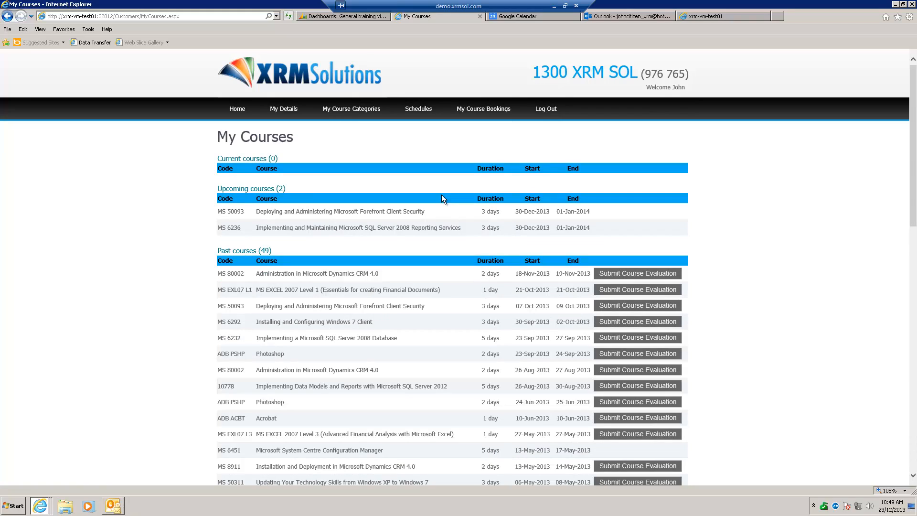
Switch to the trainer portal and try to log in with the trainer's email address and password
{"action": "left_click", "coordinate": [706, 16]}
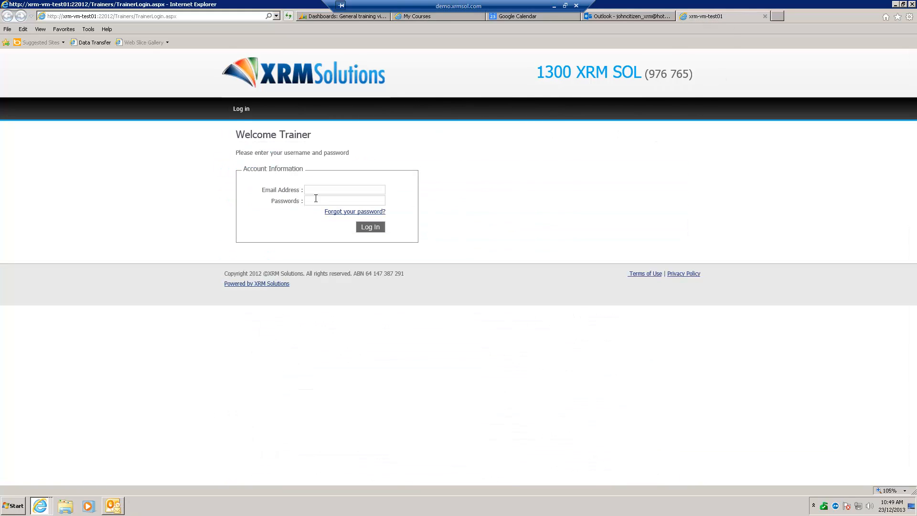
{"action": "left_click", "coordinate": [316, 199]}
{"action": "left_click", "coordinate": [368, 229]}
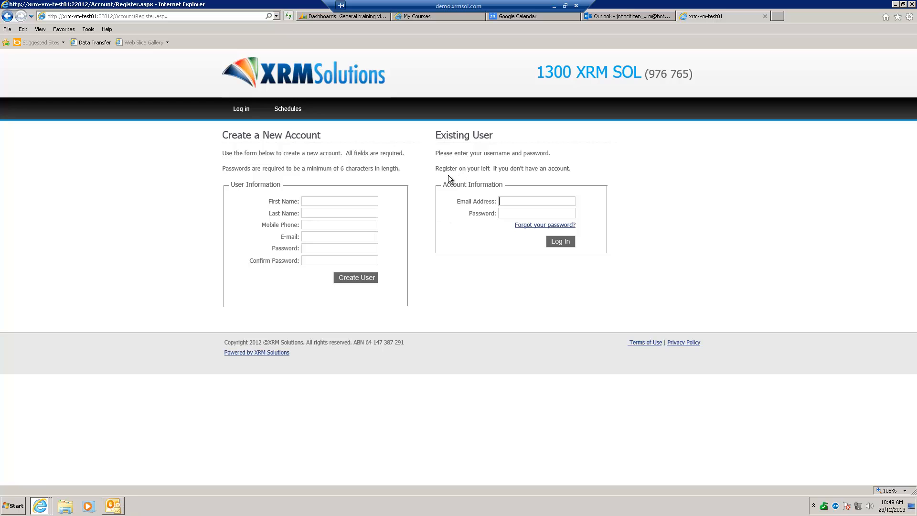
Reopen the trainer login page through the portal's /trainer address
{"action": "left_click", "coordinate": [188, 17]}
{"action": "type", "text": "tr"}
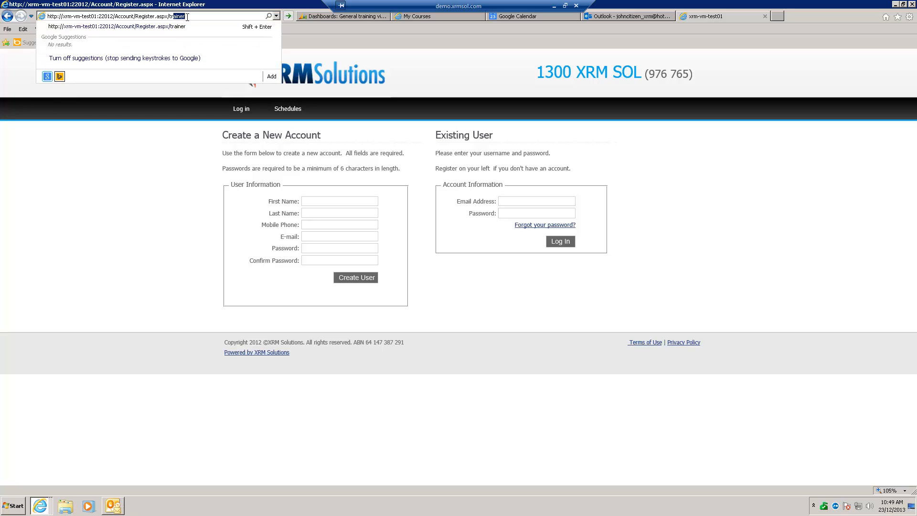
{"action": "key", "text": "Return"}
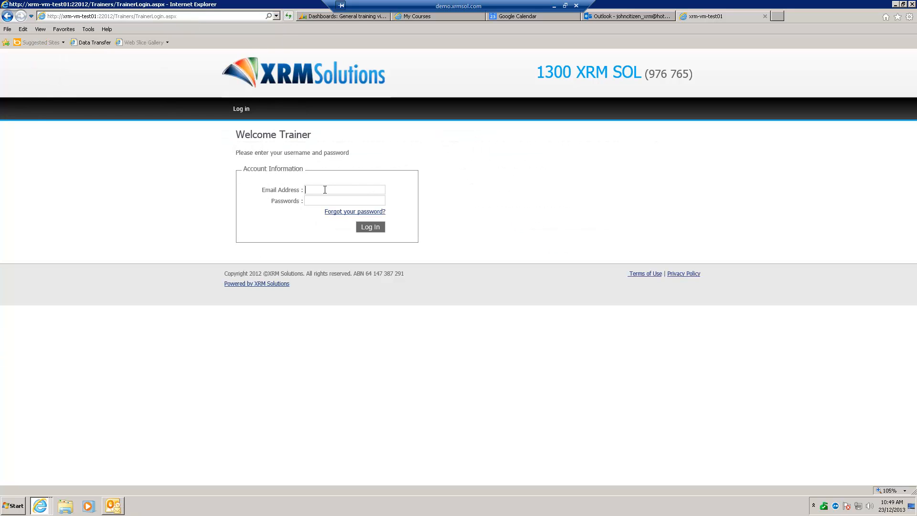
Try again to log in as the trainer with the email address and account password
{"action": "key", "text": "Tab"}
{"action": "type", "text": "•••••"}
{"action": "left_click", "coordinate": [381, 229]}
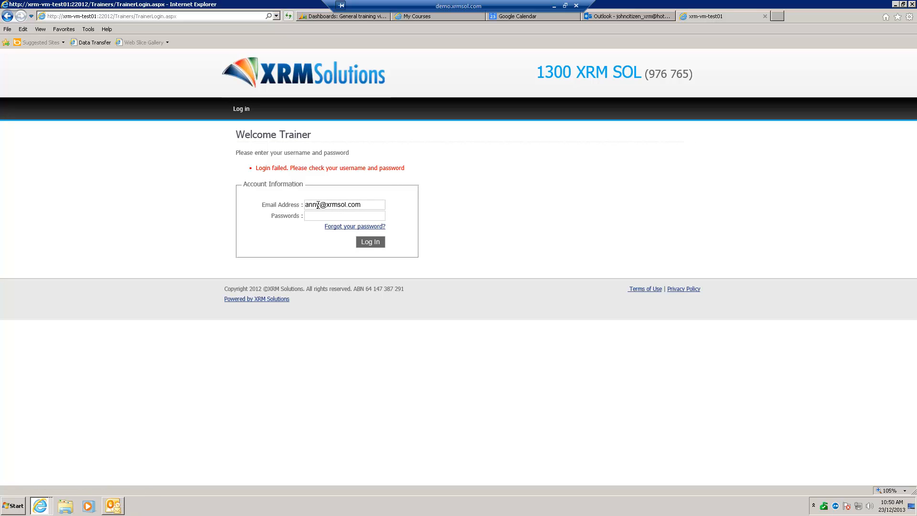
Switch to Microsoft Dynamics CRM, open the Victoria trainer with the $250.00 standard rate from Active Trainers, and copy the trainer's email address
{"action": "left_click", "coordinate": [349, 17]}
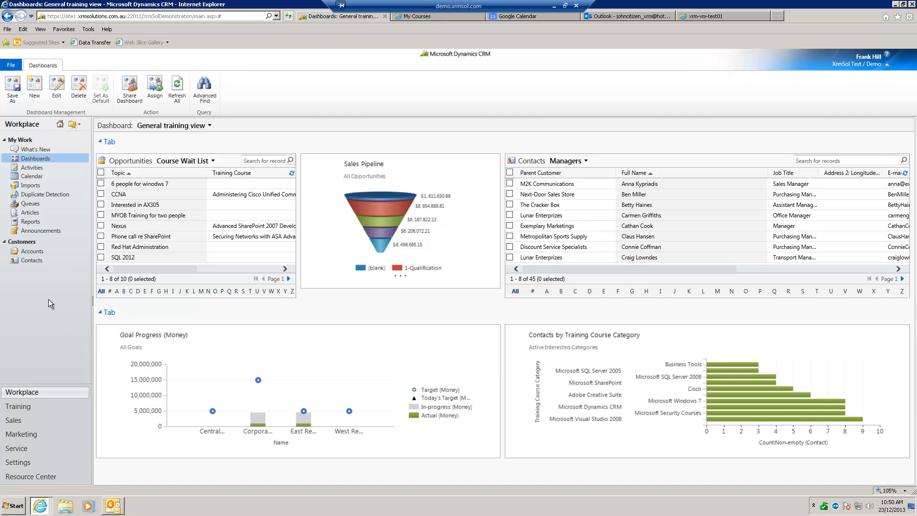
{"action": "left_click", "coordinate": [33, 408]}
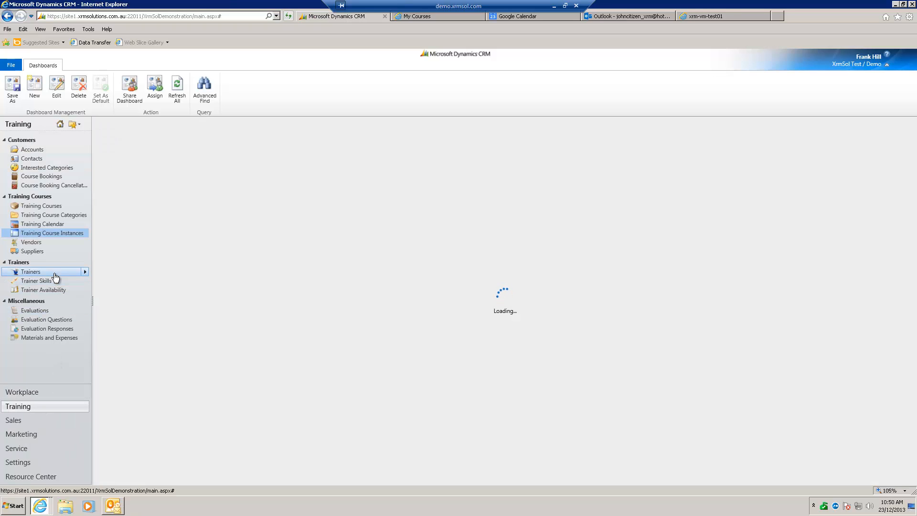
{"action": "left_click", "coordinate": [53, 273]}
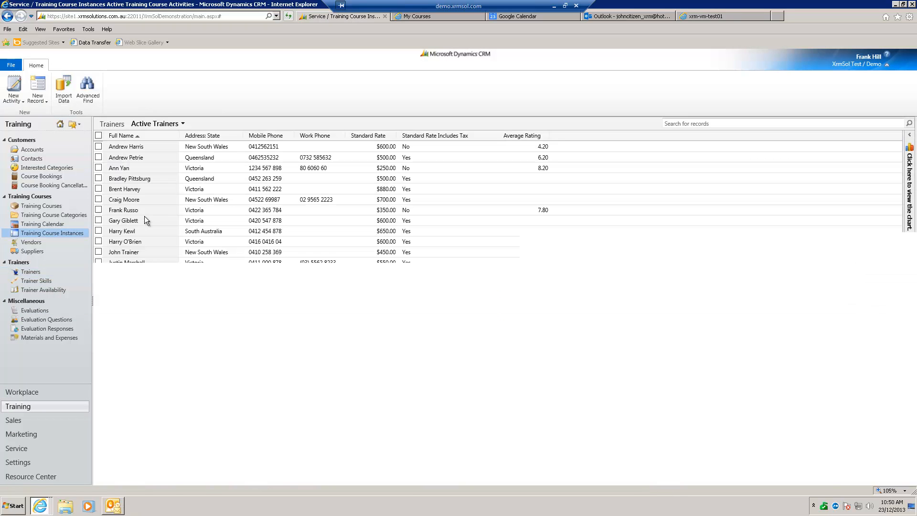
{"action": "left_click", "coordinate": [157, 168]}
{"action": "double_click", "coordinate": [156, 168]}
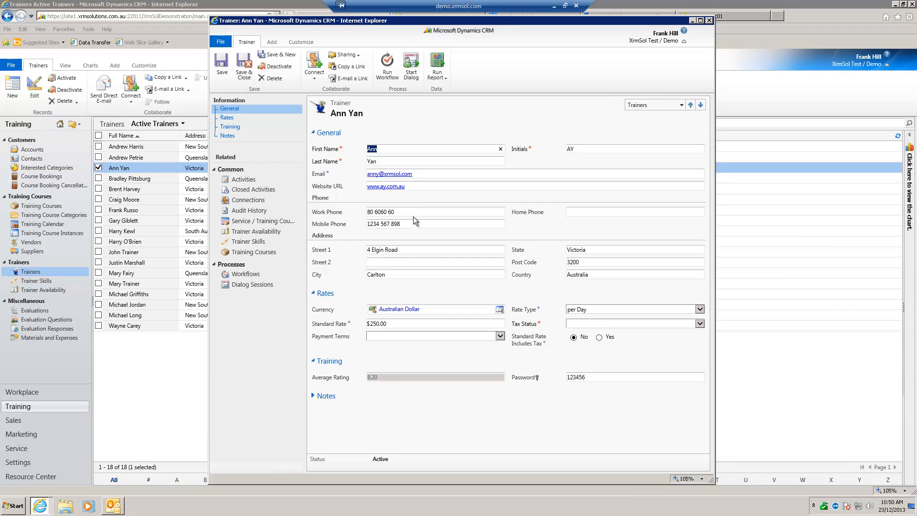
{"action": "left_click", "coordinate": [415, 174]}
{"action": "key", "text": "ctrl+c"}
{"action": "left_click", "coordinate": [709, 21]}
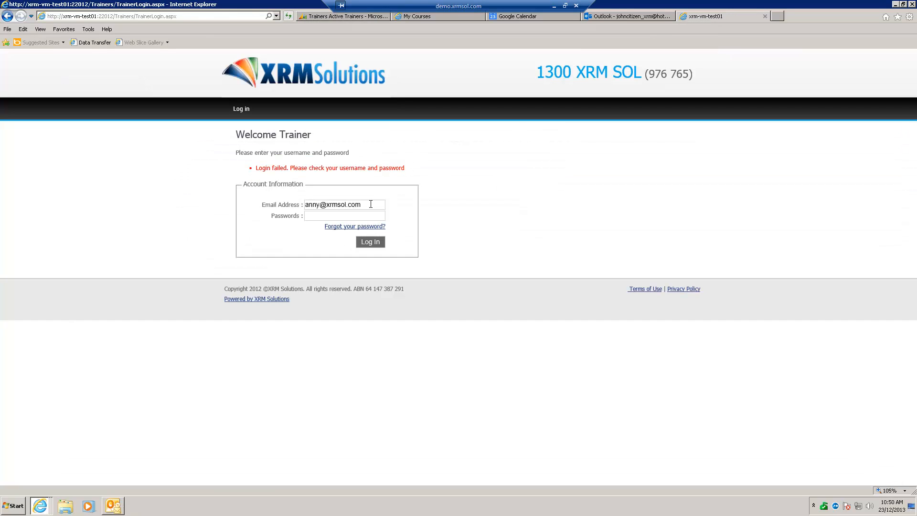
Replace the login email with the copied address, enter the trainer's password and log in to the trainer portal
{"action": "left_click_drag", "start_coordinate": [296, 205], "coordinate": [234, 207]}
{"action": "key", "text": "ctrl+v"}
{"action": "type", "text": "••••••"}
{"action": "left_click", "coordinate": [369, 238]}
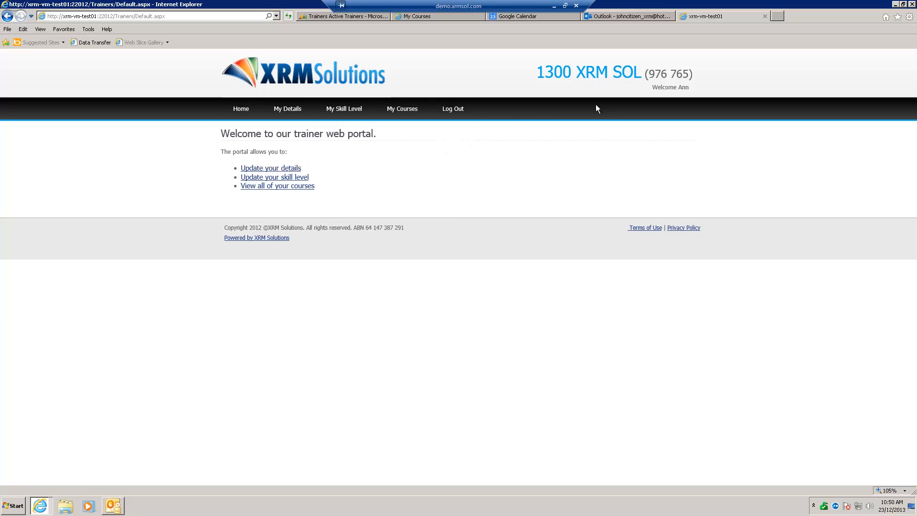
Look through the trainer's personal details, skill levels for each category, and upcoming and recent courses in the trainer portal
{"action": "left_click", "coordinate": [297, 170]}
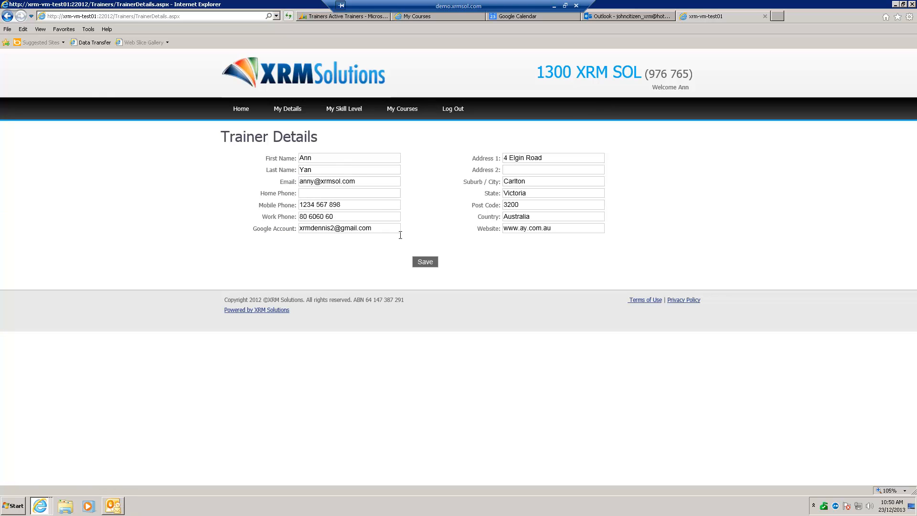
{"action": "left_click", "coordinate": [348, 113]}
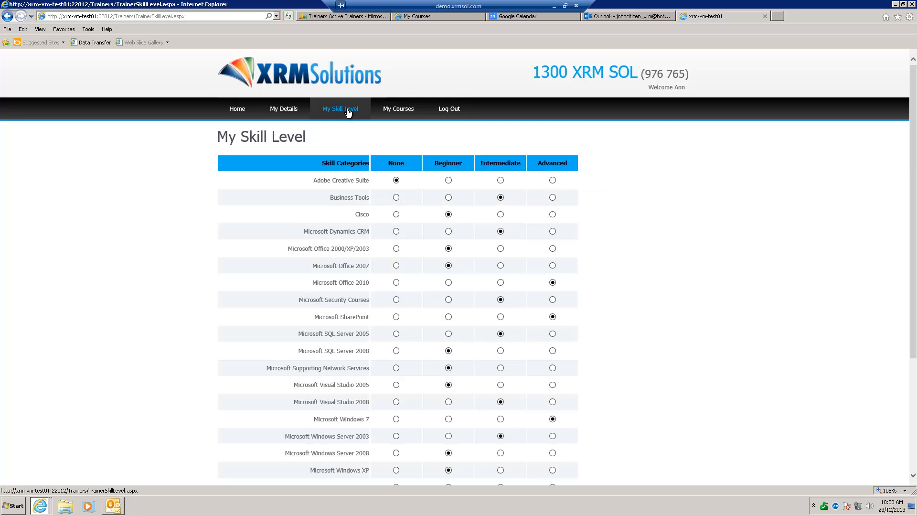
{"action": "scroll", "coordinate": [597, 206], "scroll_direction": "down", "scroll_amount": 2}
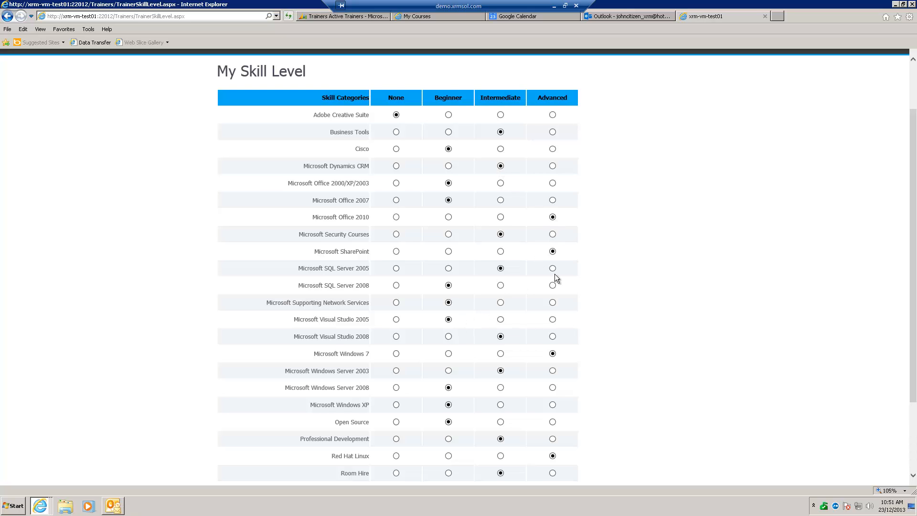
{"action": "scroll", "coordinate": [606, 293], "scroll_direction": "down", "scroll_amount": 5}
{"action": "scroll", "coordinate": [606, 292], "scroll_direction": "up", "scroll_amount": 8}
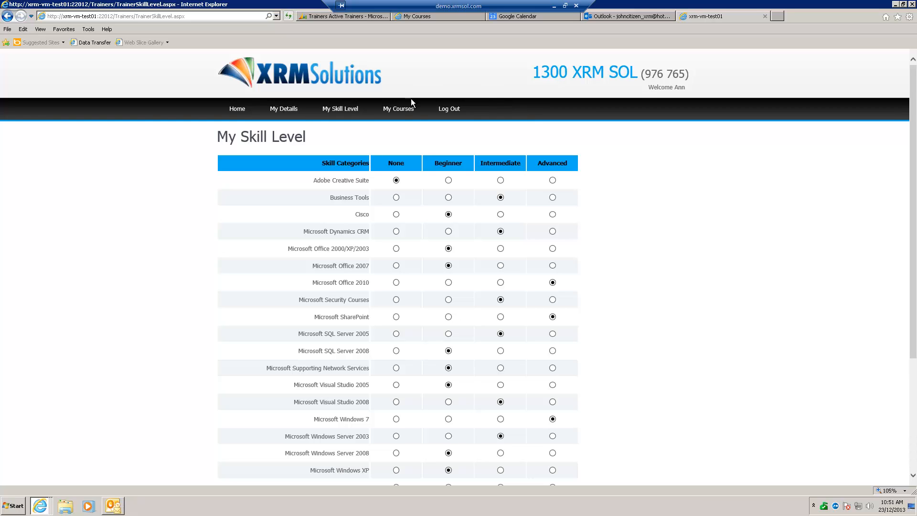
{"action": "left_click", "coordinate": [400, 109]}
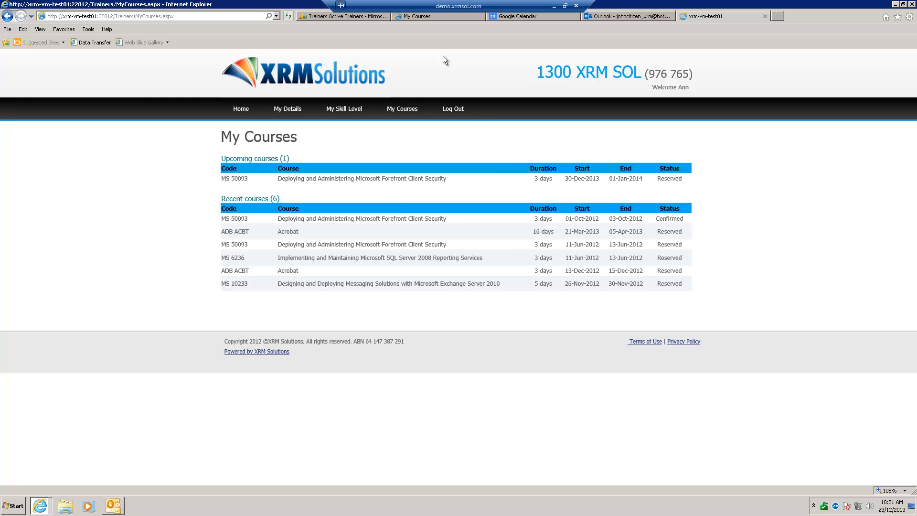
Return to Microsoft Dynamics CRM and view the Managers Dashboard followed by the Marketing Dashboard in the Workplace
{"action": "left_click", "coordinate": [341, 19]}
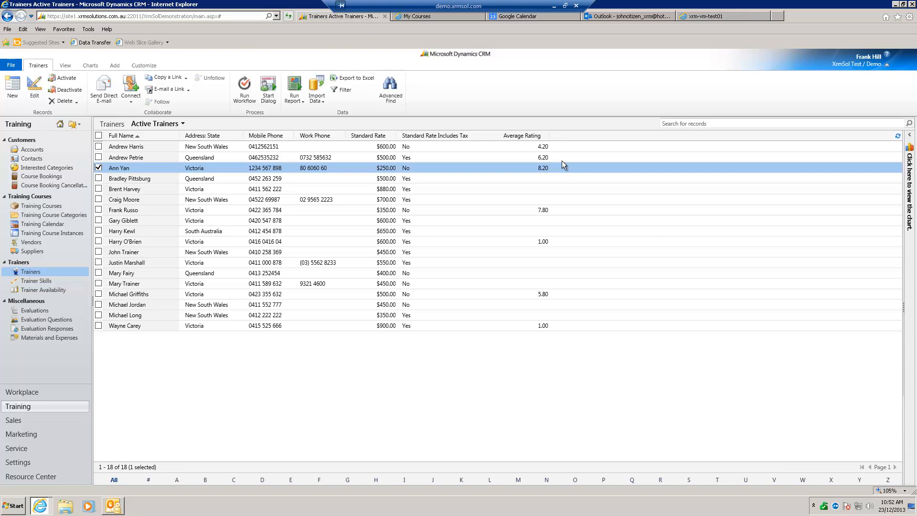
{"action": "left_click", "coordinate": [33, 395]}
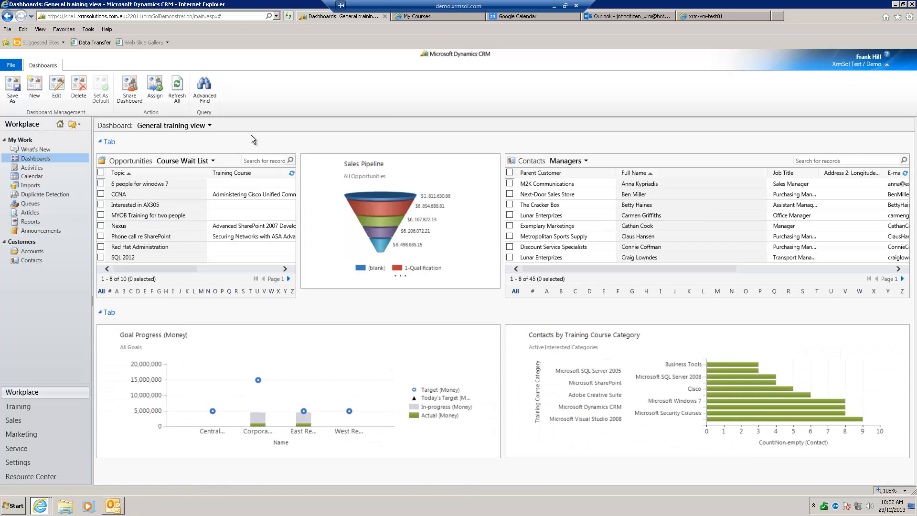
{"action": "left_click", "coordinate": [210, 126]}
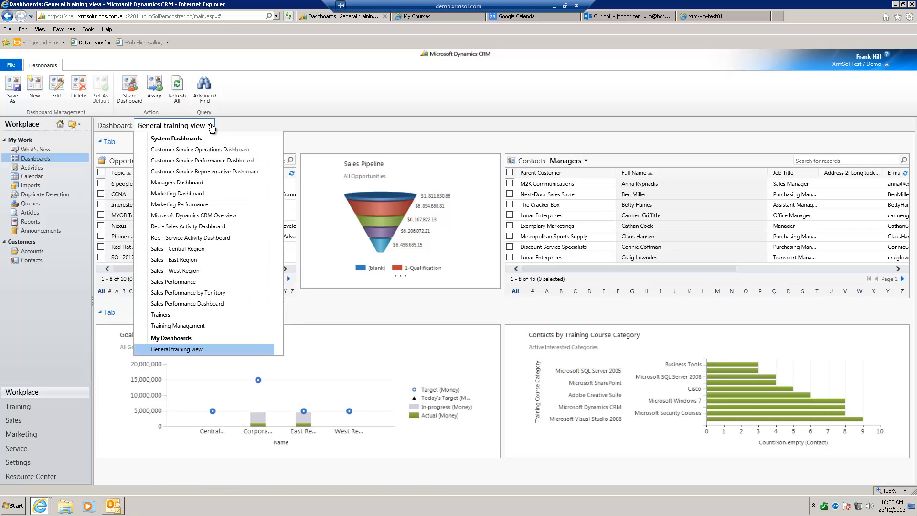
{"action": "left_click", "coordinate": [217, 184]}
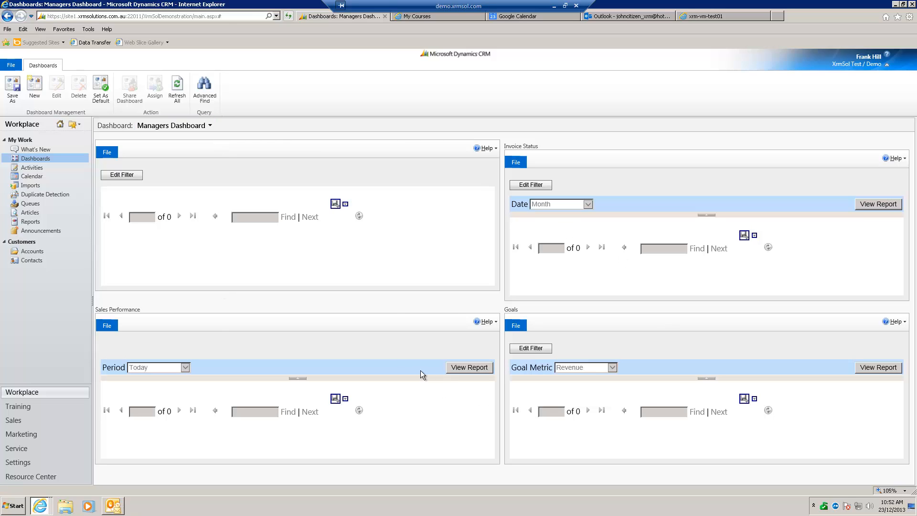
{"action": "left_click", "coordinate": [210, 127]}
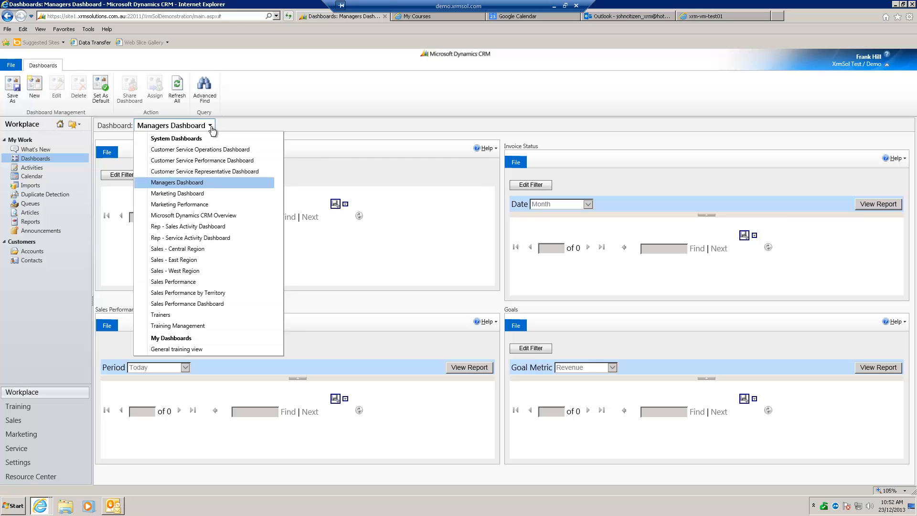
{"action": "left_click", "coordinate": [211, 193]}
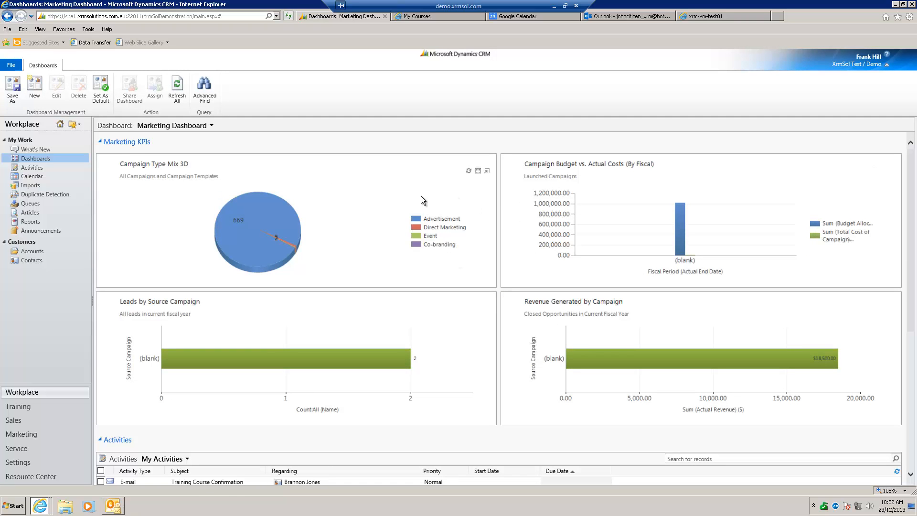
View the Sales Performance dashboard, followed by the General training view dashboard
{"action": "left_click", "coordinate": [211, 126]}
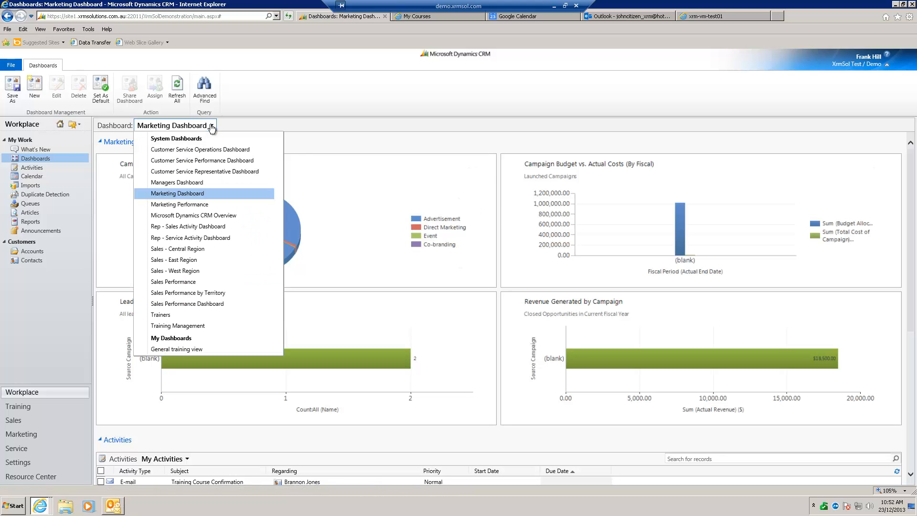
{"action": "left_click", "coordinate": [205, 284]}
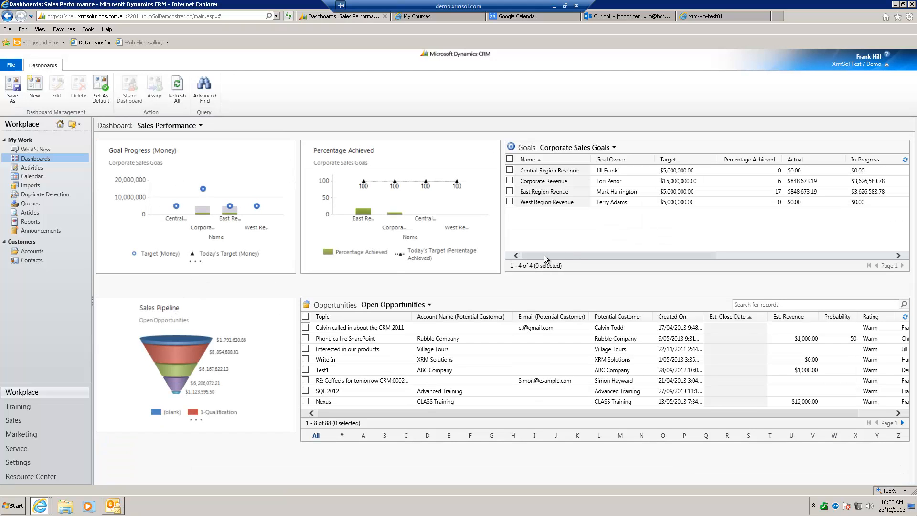
{"action": "left_click", "coordinate": [201, 126]}
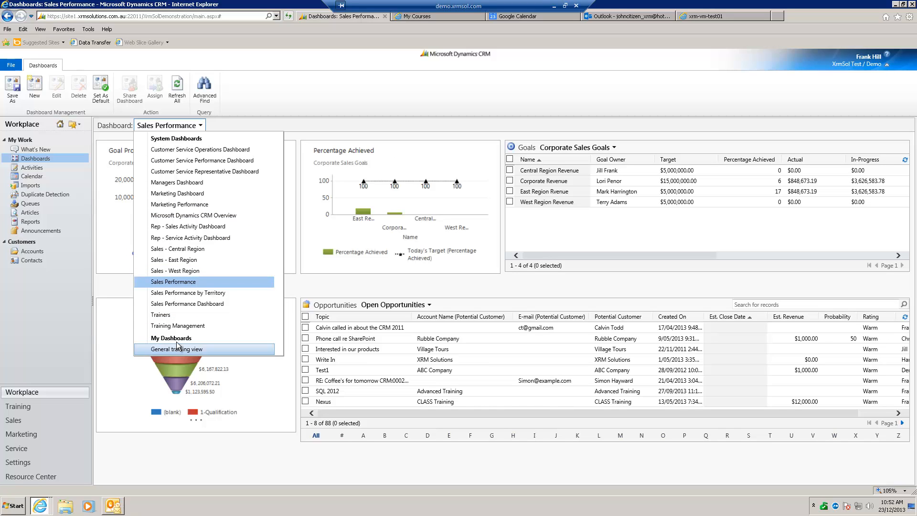
{"action": "left_click", "coordinate": [214, 349]}
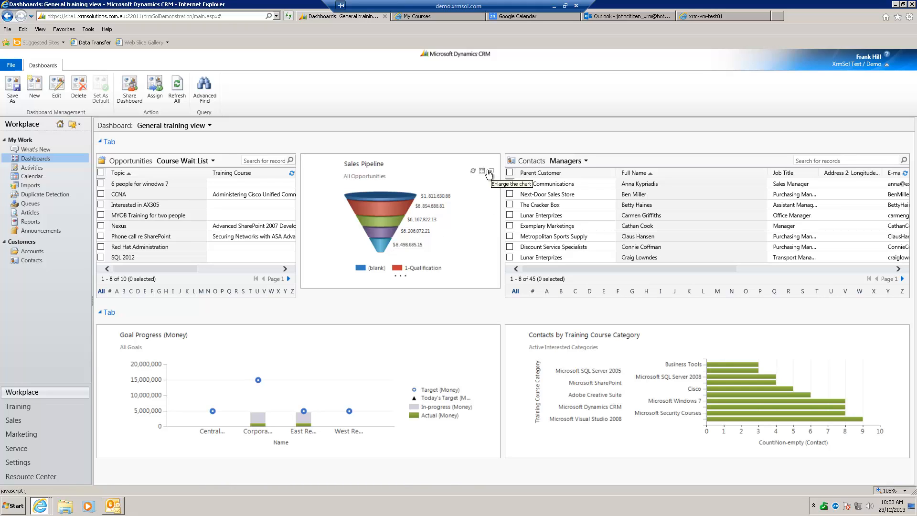
Open the records behind the Sales Pipeline chart in a maximized window and drill down into 1-Qualification by Probability
{"action": "left_click", "coordinate": [483, 171]}
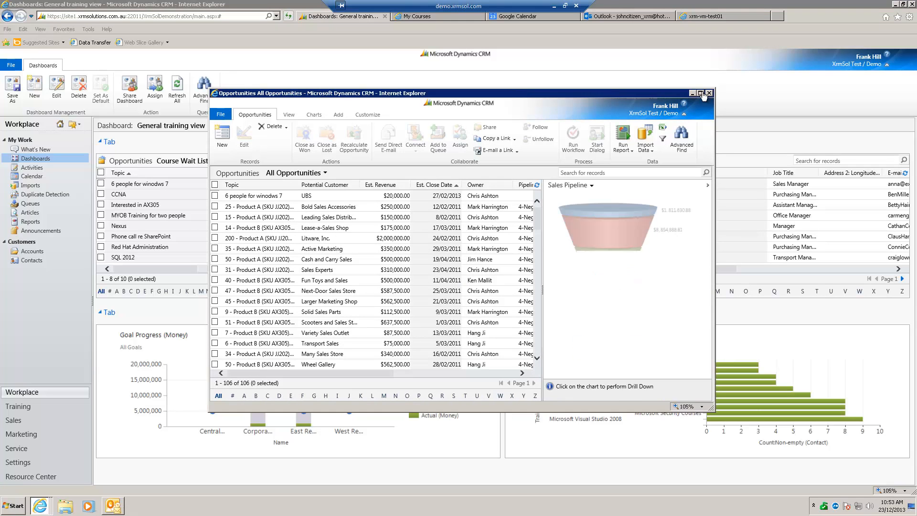
{"action": "left_click", "coordinate": [700, 94]}
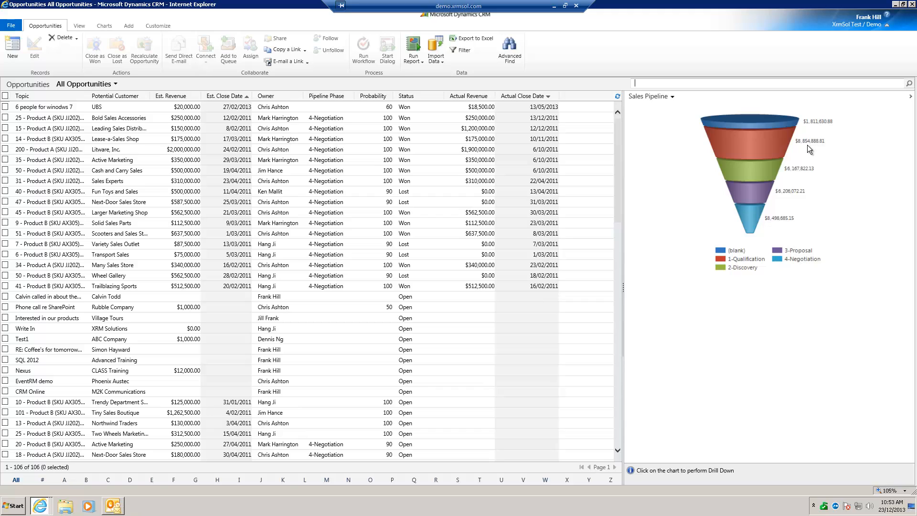
{"action": "left_click", "coordinate": [742, 146]}
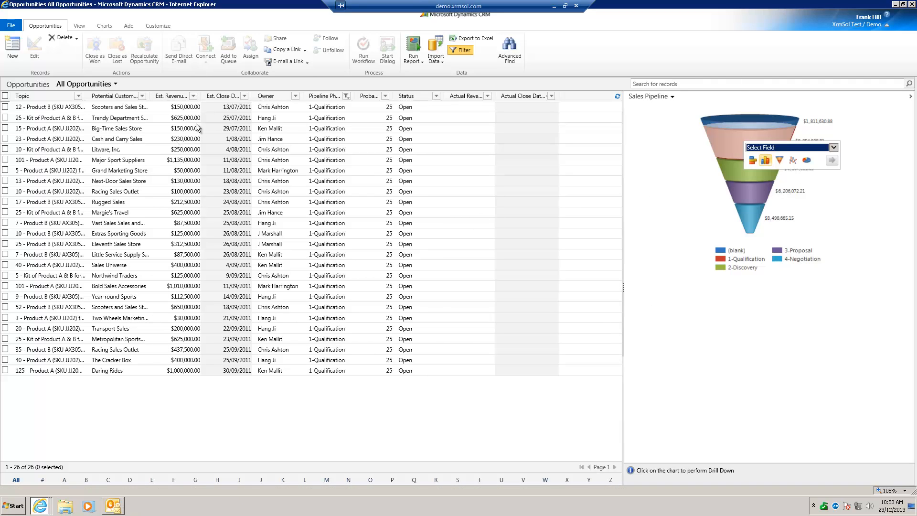
{"action": "left_click", "coordinate": [834, 147]}
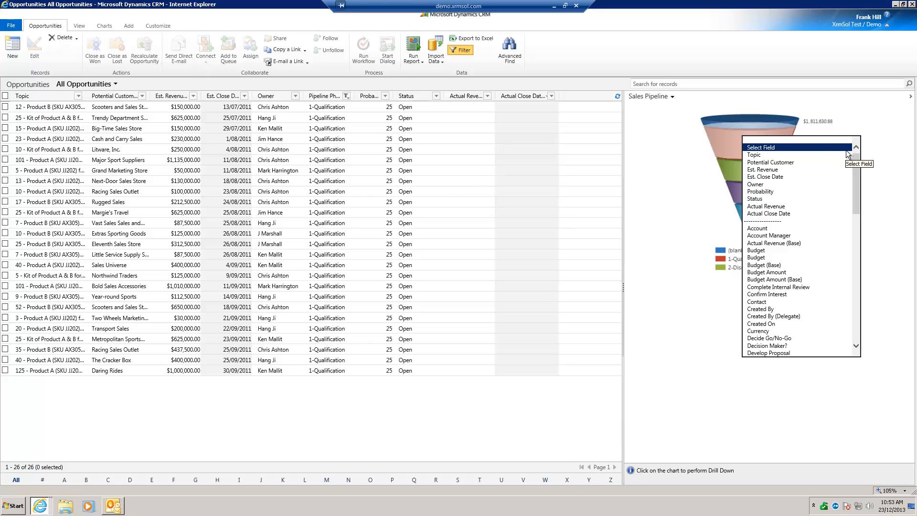
{"action": "left_click", "coordinate": [777, 192]}
{"action": "left_click", "coordinate": [834, 161]}
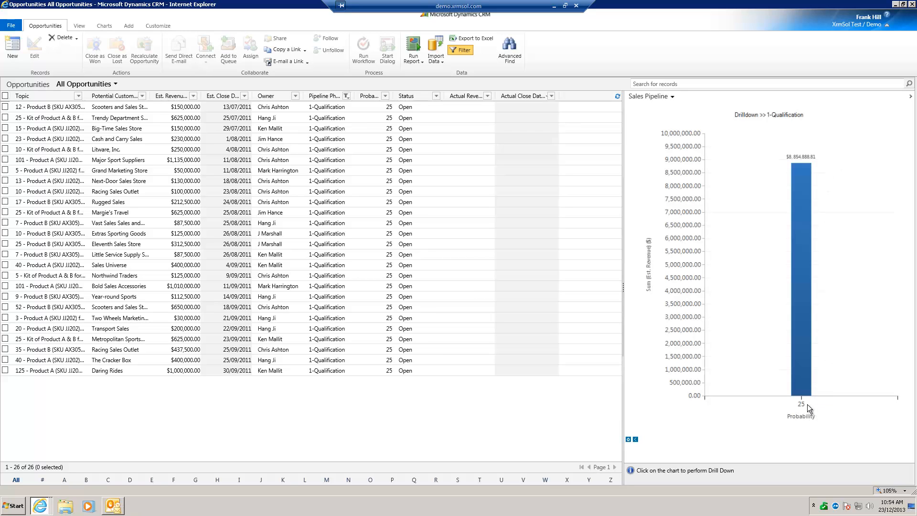
Filter by the Probability 25 bar, then return to the pipeline funnel and drill down into 1-Qualification by Topic
{"action": "left_click", "coordinate": [800, 217]}
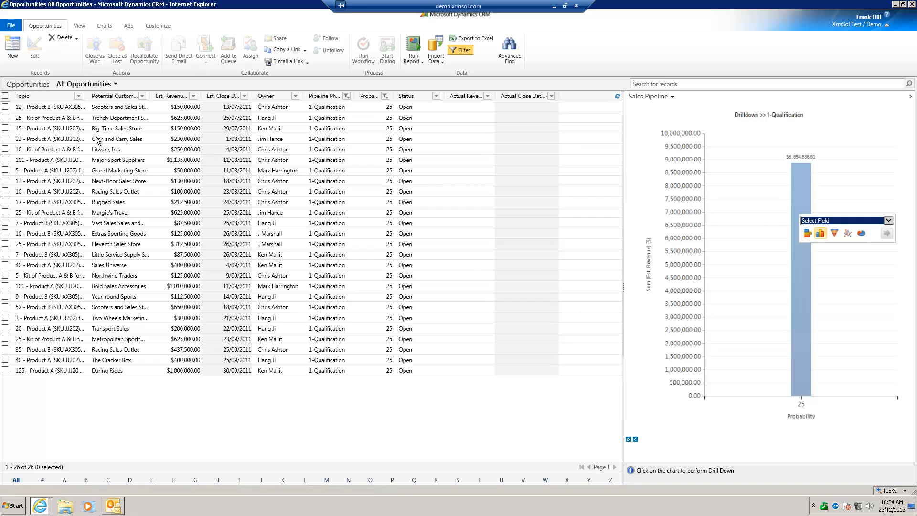
{"action": "left_click", "coordinate": [636, 439]}
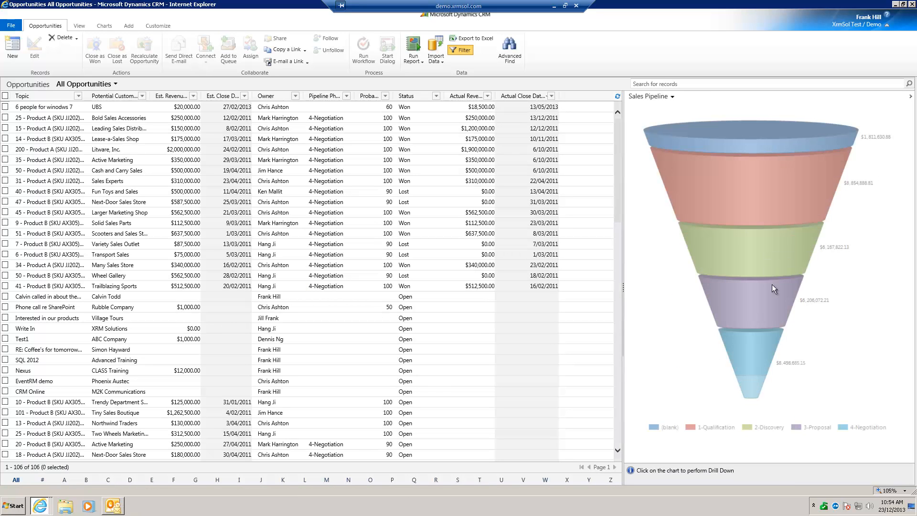
{"action": "left_click", "coordinate": [755, 197]}
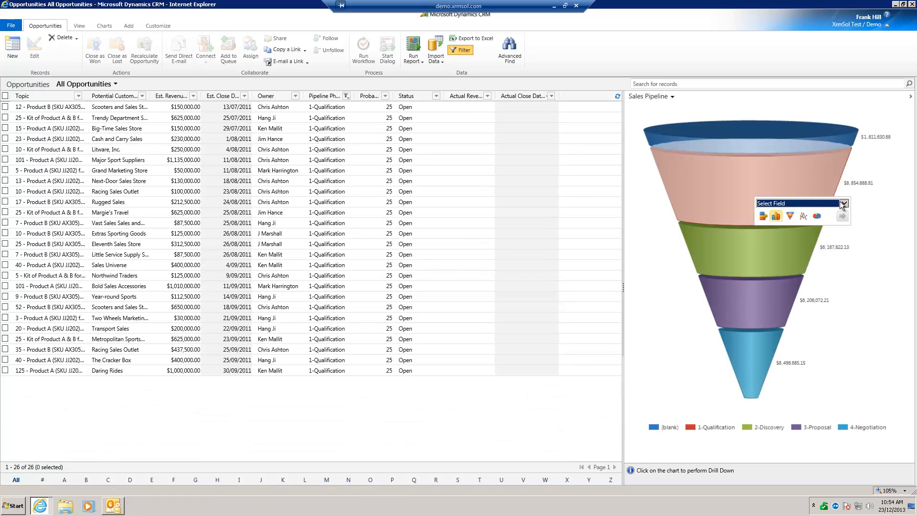
{"action": "left_click", "coordinate": [844, 204]}
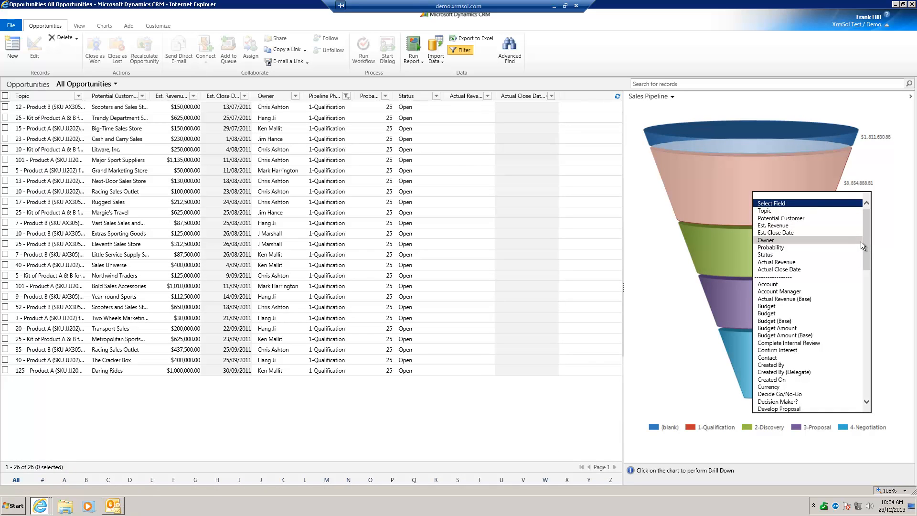
{"action": "left_click", "coordinate": [782, 211]}
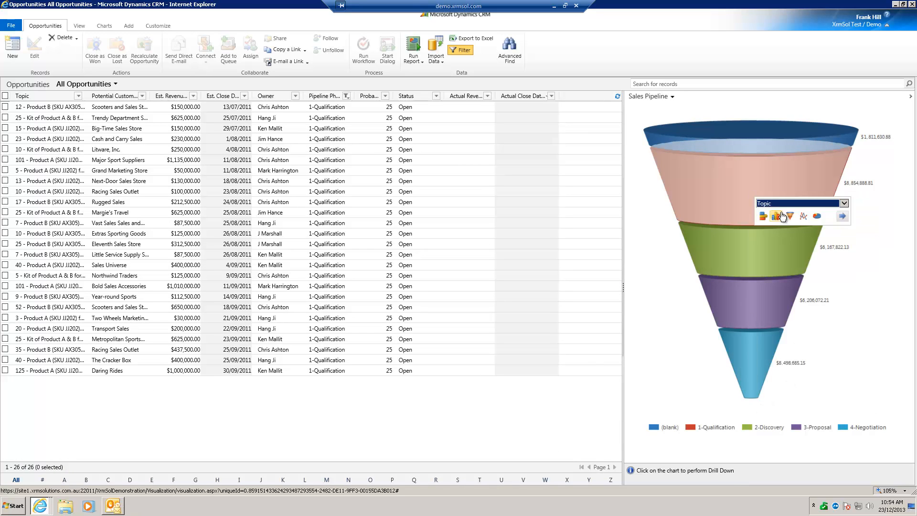
{"action": "left_click", "coordinate": [842, 218]}
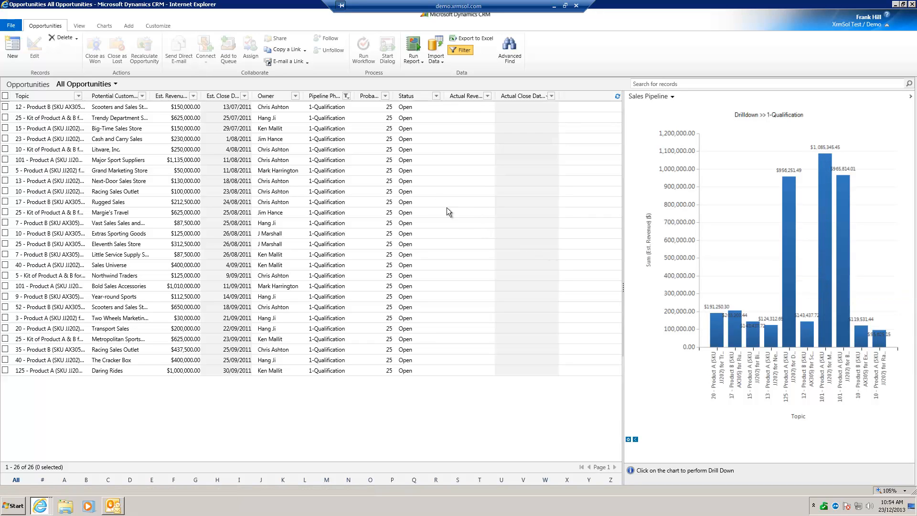
Filter to the 101 - Product A bar for Major Sport Suppliers, look through its opportunity record down to Preferences, and close it
{"action": "left_click", "coordinate": [825, 238]}
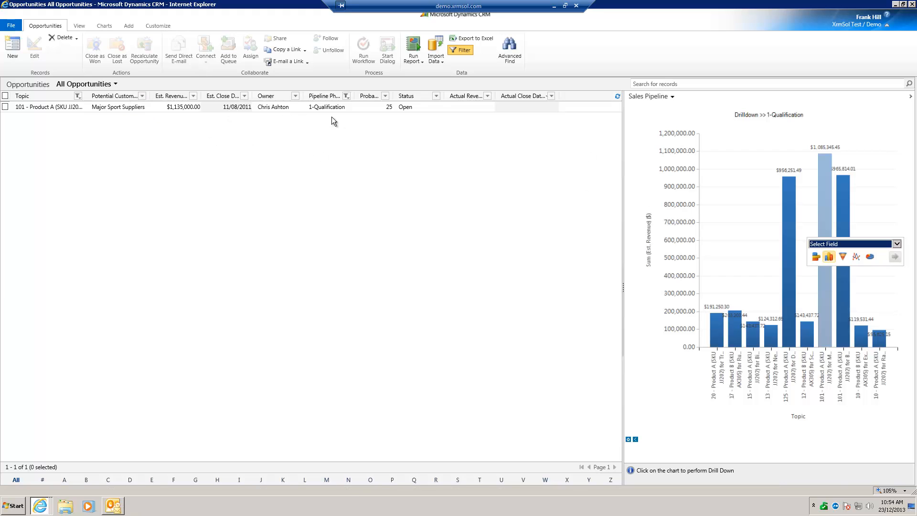
{"action": "double_click", "coordinate": [300, 107]}
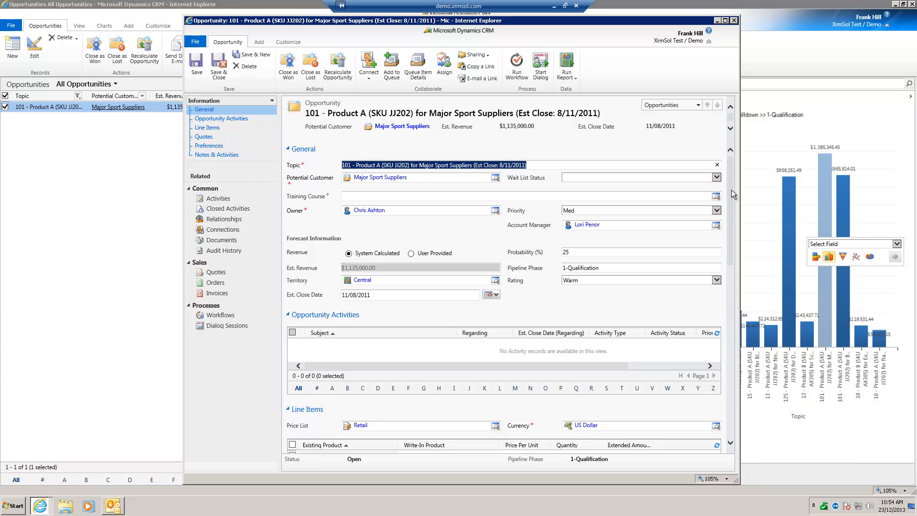
{"action": "left_click_drag", "start_coordinate": [730, 191], "coordinate": [744, 348]}
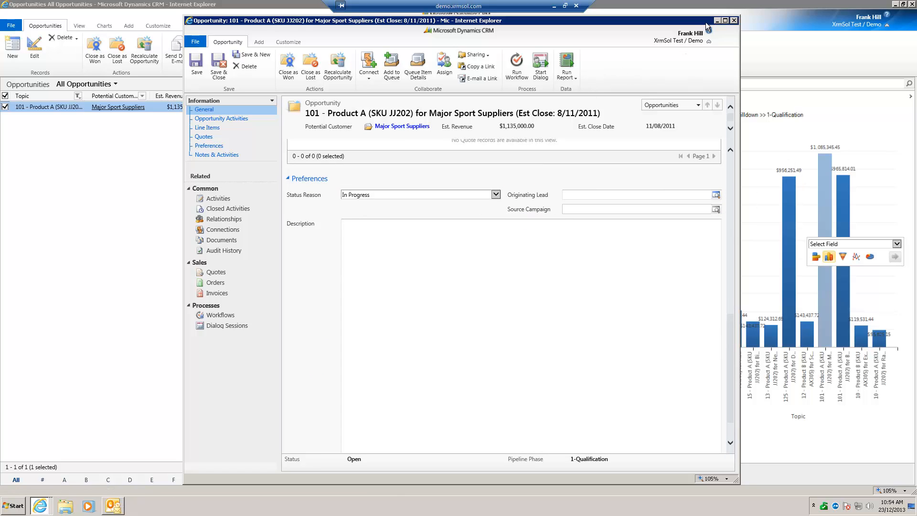
{"action": "left_click", "coordinate": [735, 21]}
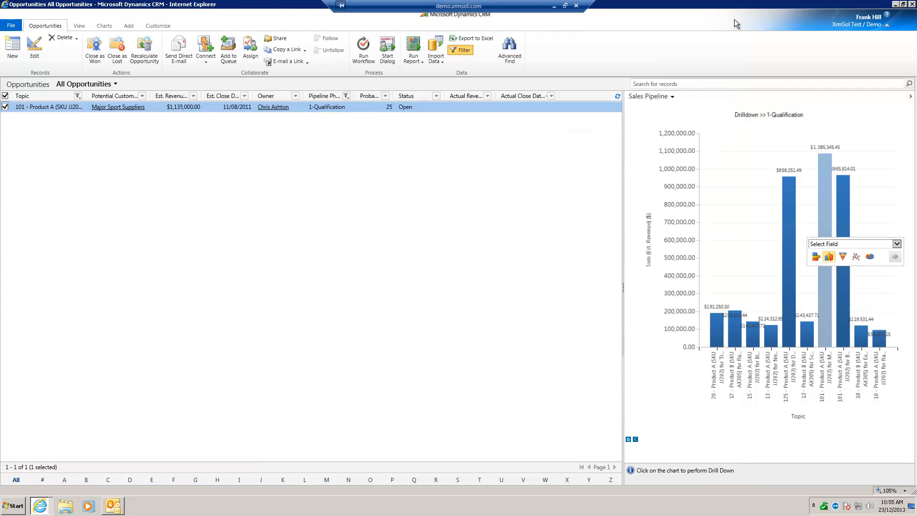
Drill down further into the 101 - Product A opportunity by Est. Revenue and inspect the resulting bar
{"action": "left_click", "coordinate": [897, 244]}
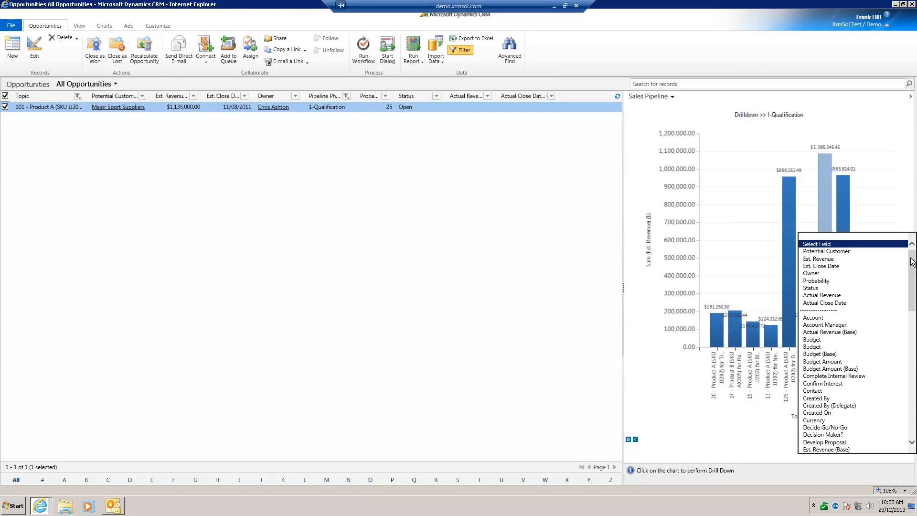
{"action": "mouse_move", "coordinate": [911, 285]}
{"action": "left_mouse_down"}
{"action": "mouse_move", "coordinate": [911, 406]}
{"action": "mouse_move", "coordinate": [912, 285]}
{"action": "left_mouse_up"}
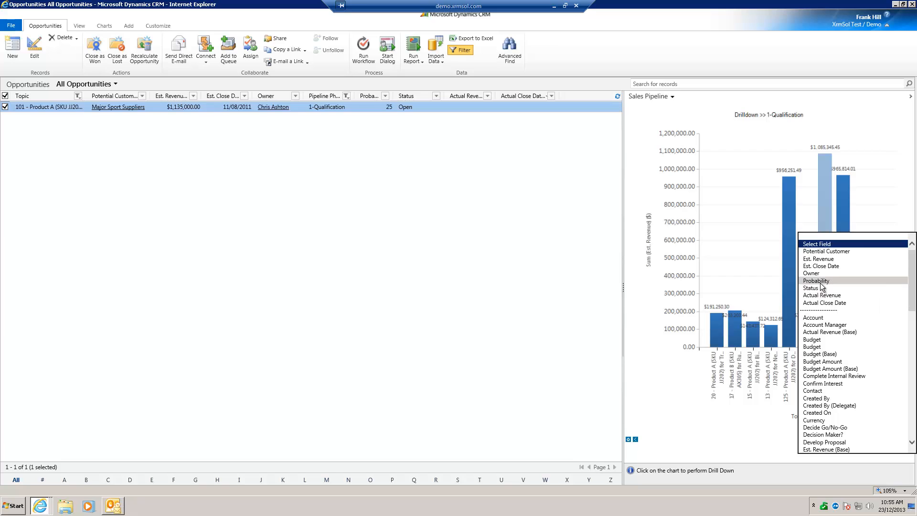
{"action": "left_click", "coordinate": [842, 258]}
{"action": "left_click", "coordinate": [895, 256]}
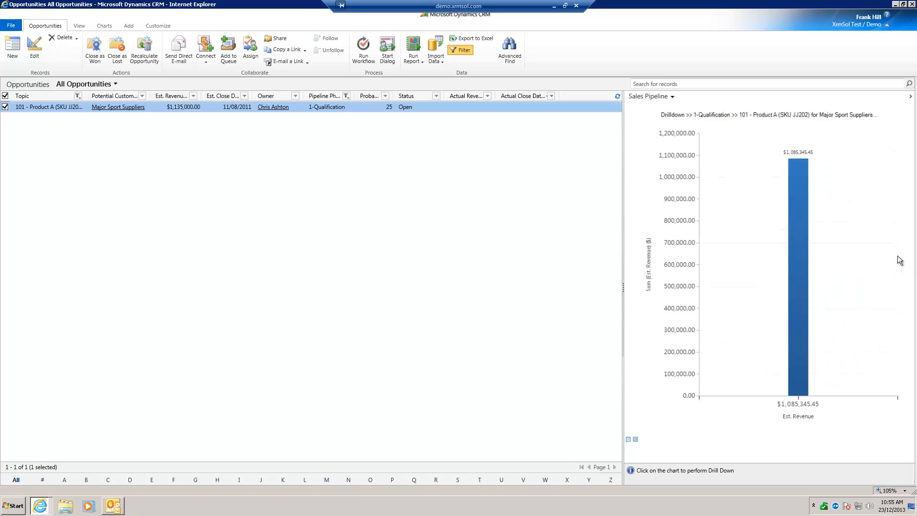
{"action": "mouse_move", "coordinate": [794, 276]}
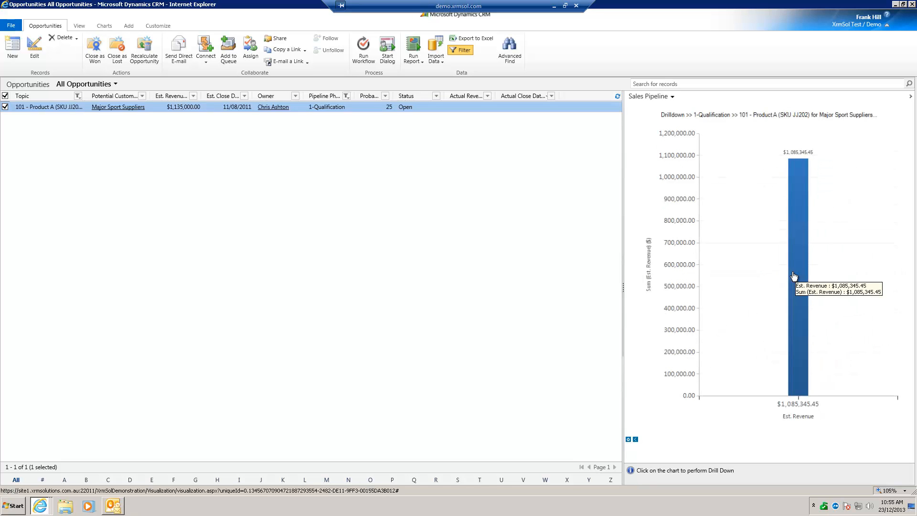
Return the drilled-down chart to the full Sales Pipeline funnel and close the opportunities window
{"action": "left_click", "coordinate": [636, 439]}
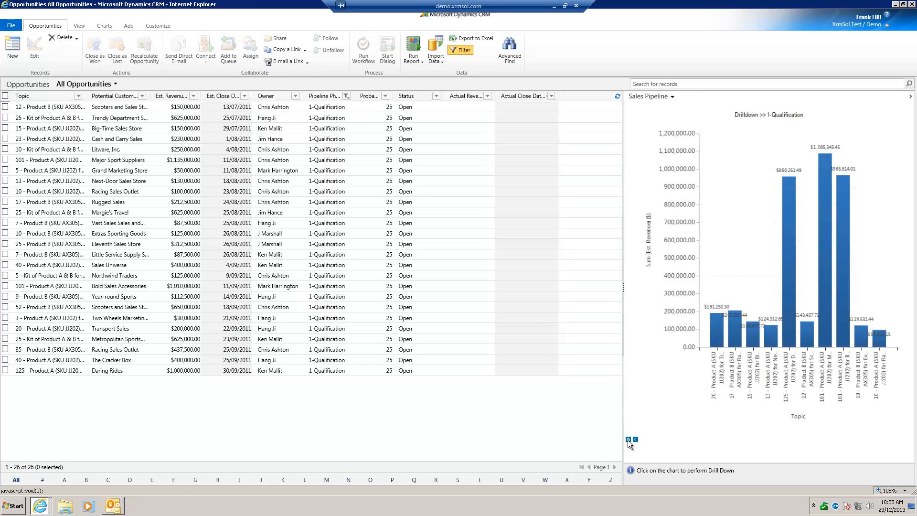
{"action": "left_click", "coordinate": [628, 440]}
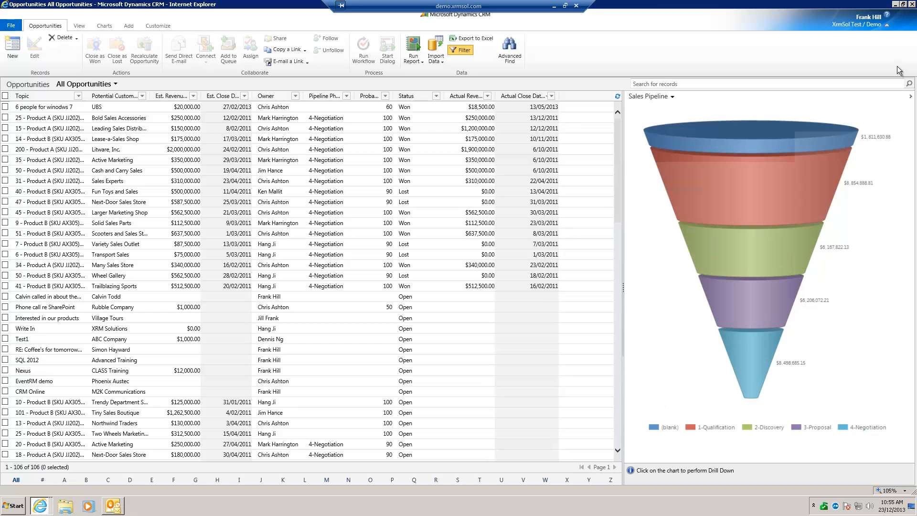
{"action": "left_click", "coordinate": [911, 4]}
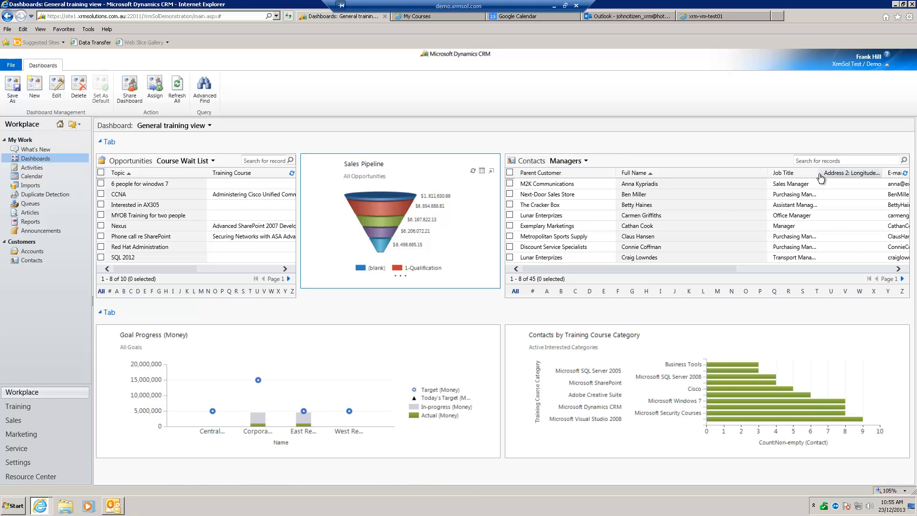
Widen the Job Title column in the Contacts list and view People I need to contact today, followed by People not contacted in the last 3 months
{"action": "left_click_drag", "start_coordinate": [819, 174], "coordinate": [865, 177]}
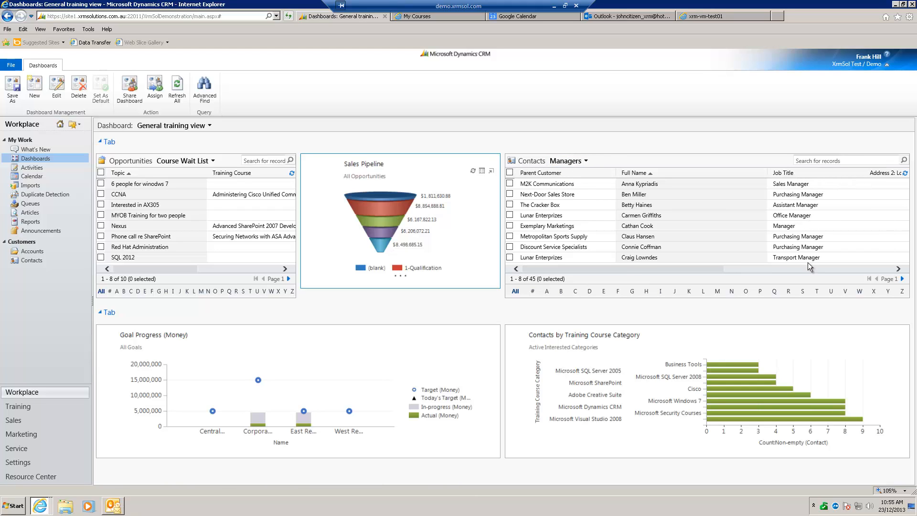
{"action": "left_click", "coordinate": [586, 163]}
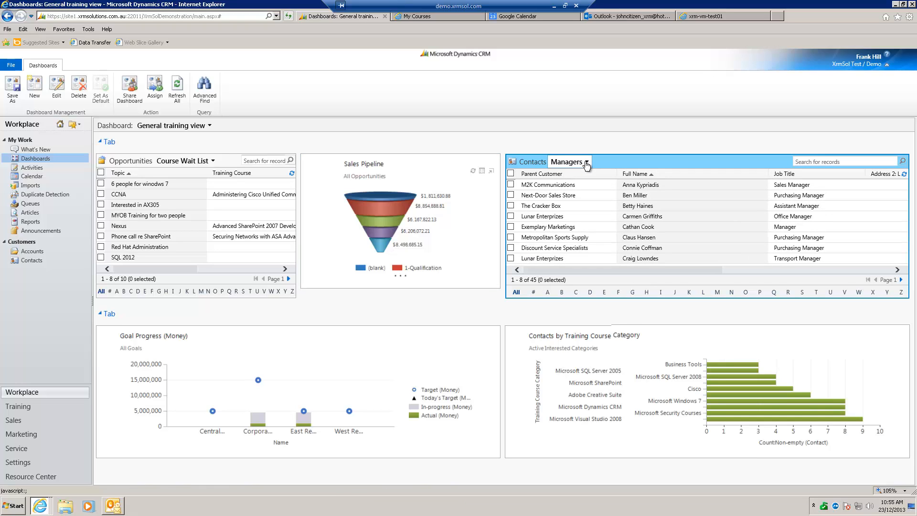
{"action": "left_click", "coordinate": [587, 163]}
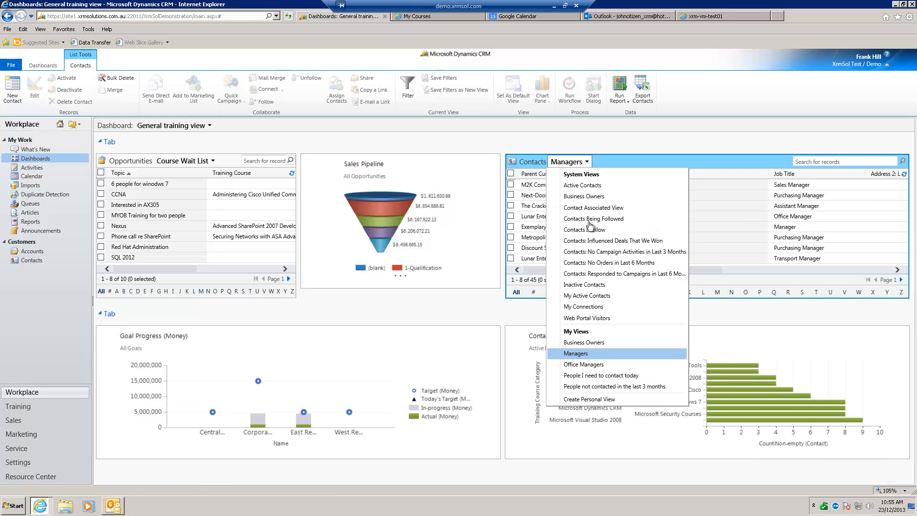
{"action": "left_click", "coordinate": [645, 379]}
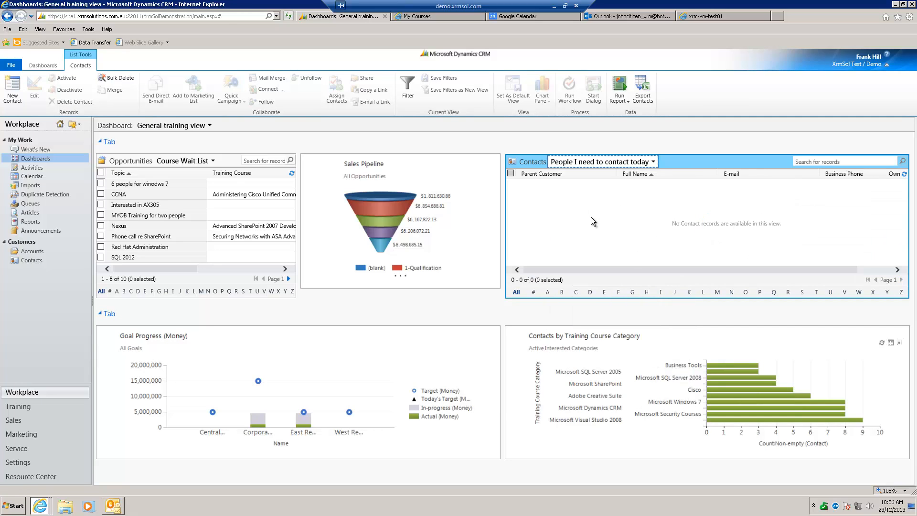
{"action": "left_click", "coordinate": [654, 162]}
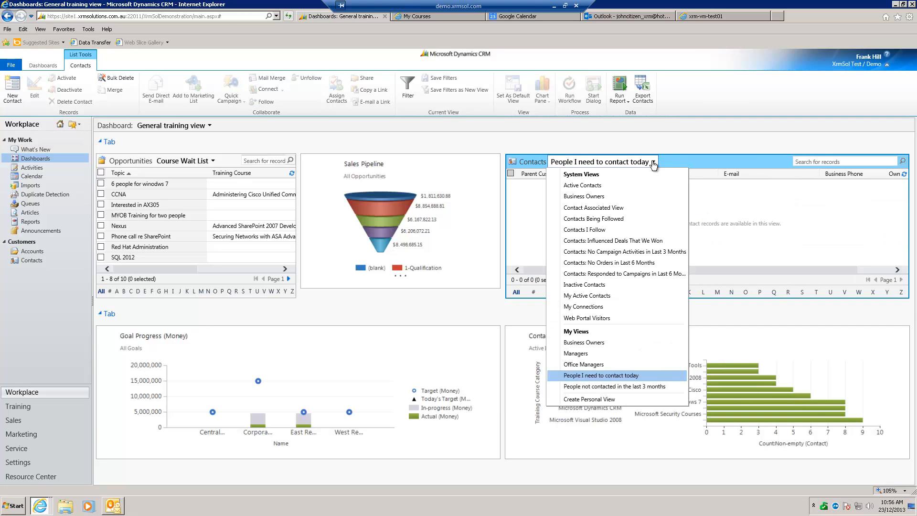
{"action": "left_click", "coordinate": [620, 386]}
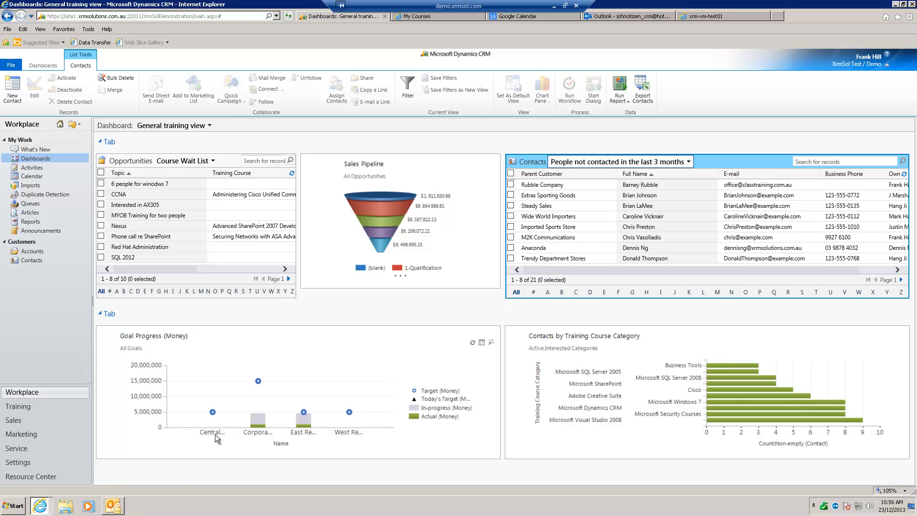
Enlarge the Goal Progress (Money) chart to examine targets and actuals by region, and close the enlarged view
{"action": "left_click", "coordinate": [491, 345]}
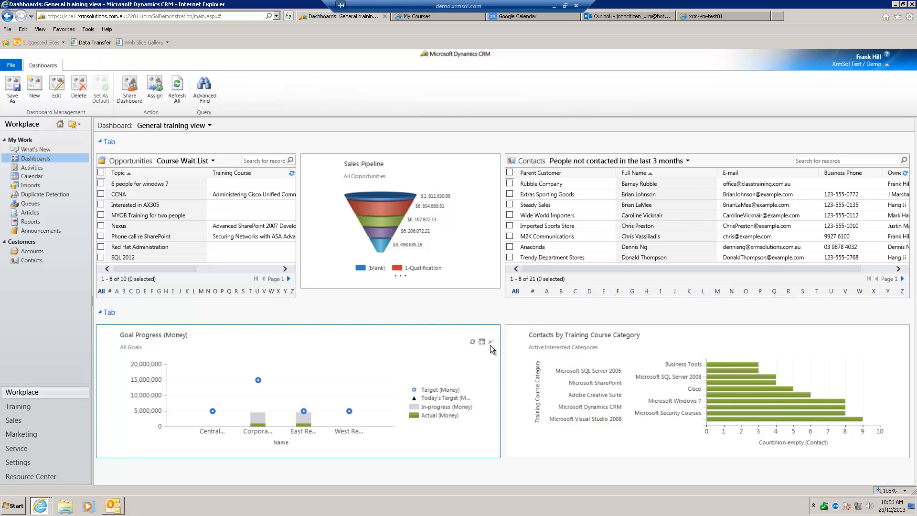
{"action": "left_click", "coordinate": [491, 342]}
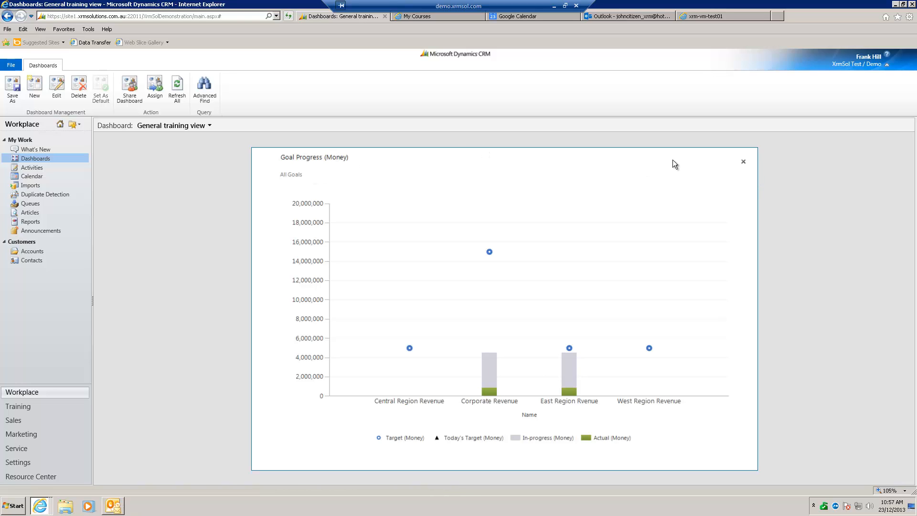
{"action": "left_click", "coordinate": [743, 163]}
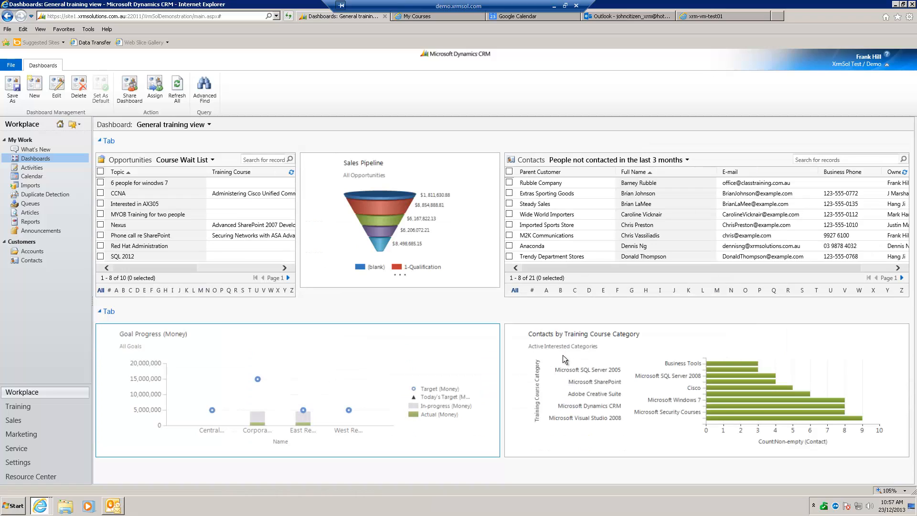
Enlarge the Contacts by Training Course Category chart to examine interest in each course category, and close the enlarged view
{"action": "mouse_move", "coordinate": [562, 357]}
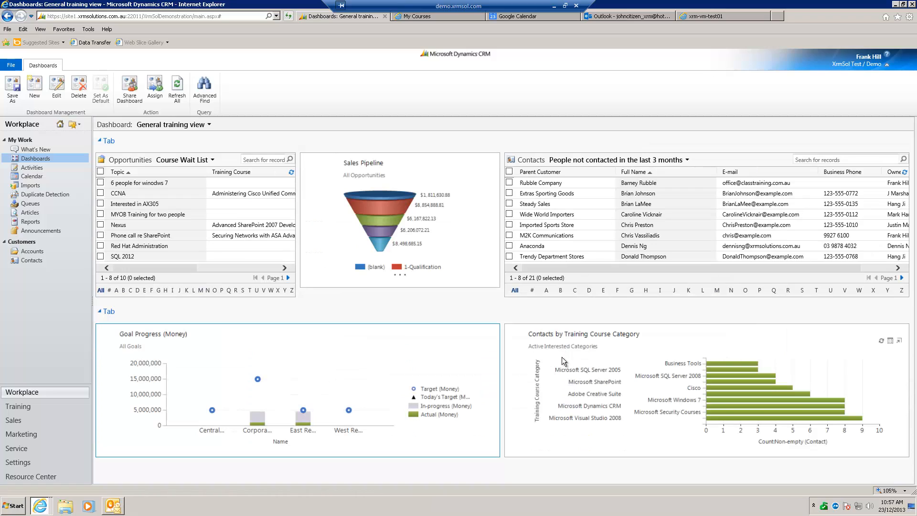
{"action": "left_click", "coordinate": [900, 343]}
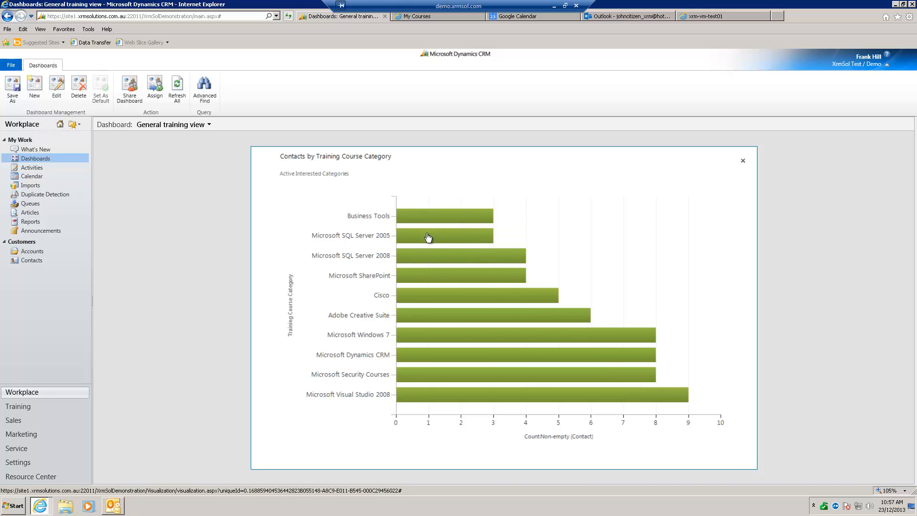
{"action": "mouse_move", "coordinate": [420, 218]}
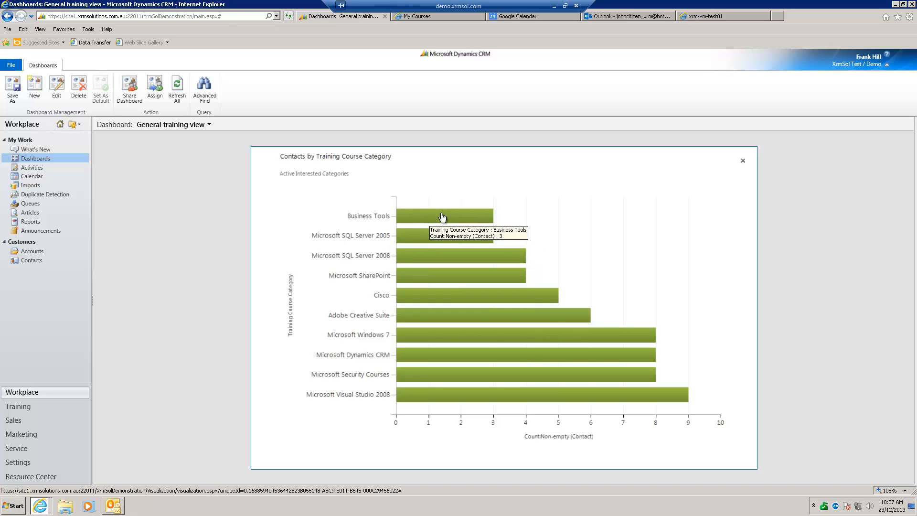
{"action": "left_click", "coordinate": [743, 161]}
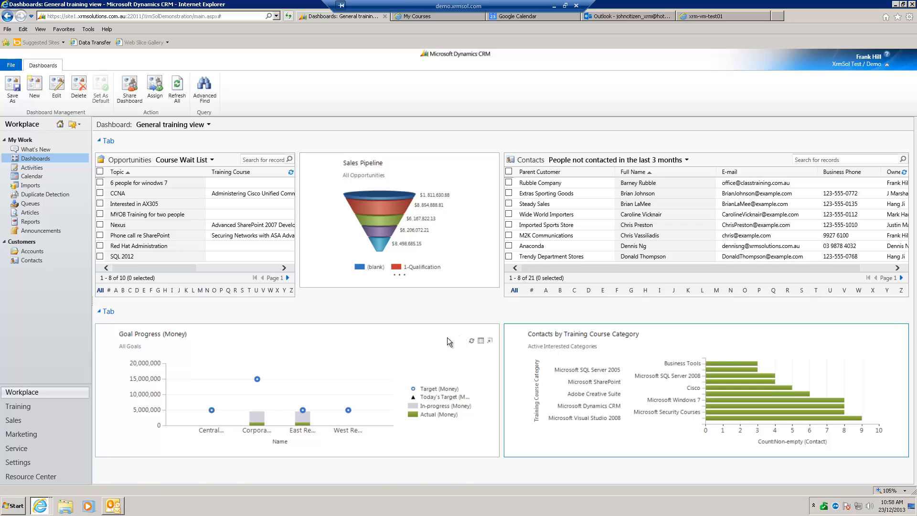
Open the Training area's Accounts list, view Clients in Texas, and return to the Active Accounts view
{"action": "left_click", "coordinate": [22, 409]}
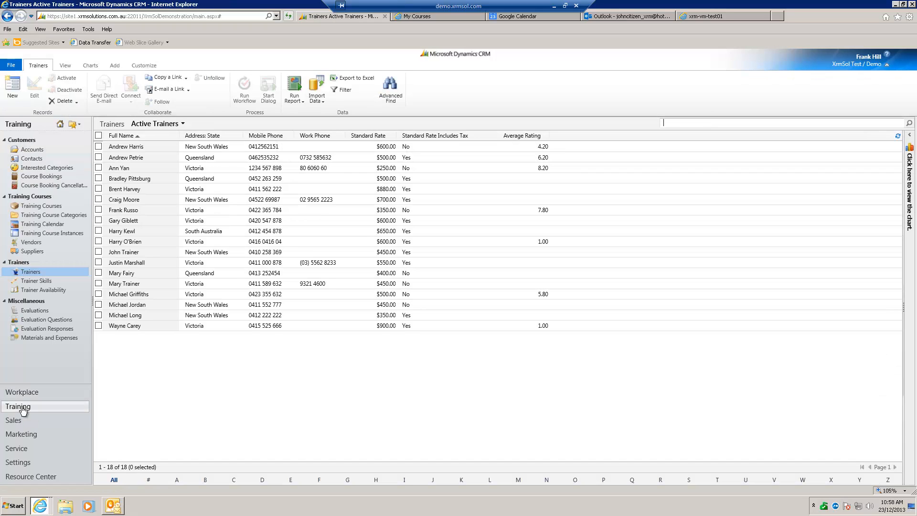
{"action": "left_click", "coordinate": [46, 151]}
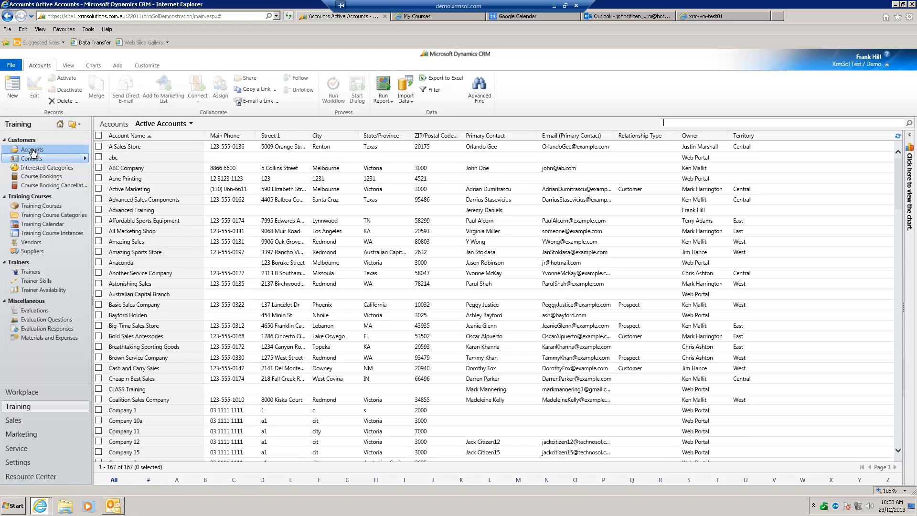
{"action": "left_click", "coordinate": [191, 125]}
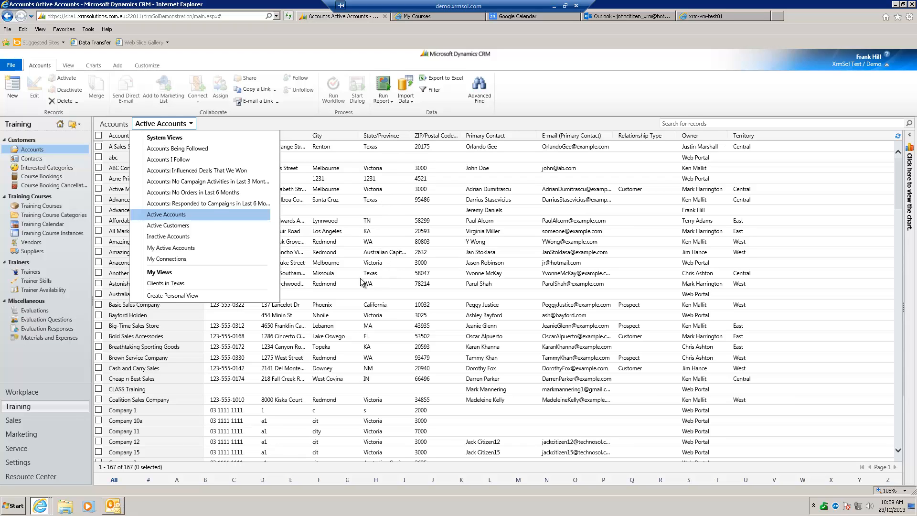
{"action": "left_click", "coordinate": [191, 288]}
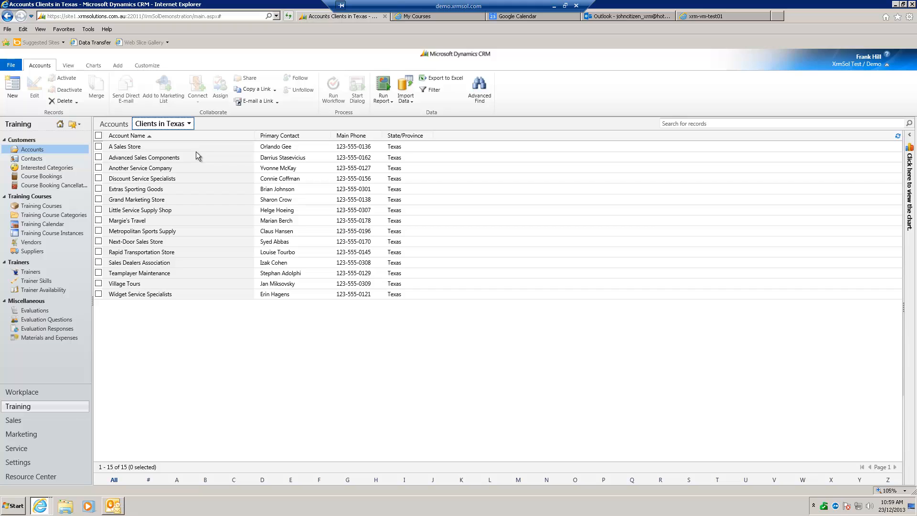
{"action": "left_click", "coordinate": [189, 125]}
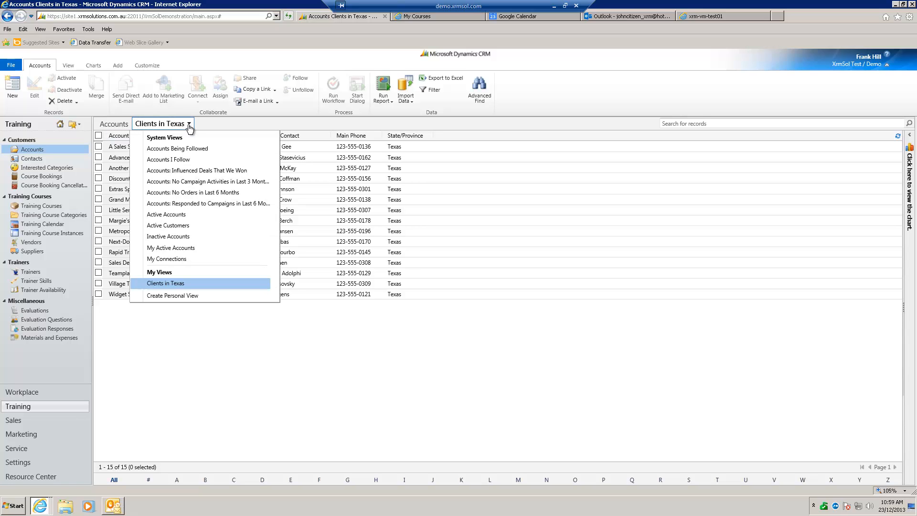
{"action": "left_click", "coordinate": [188, 216]}
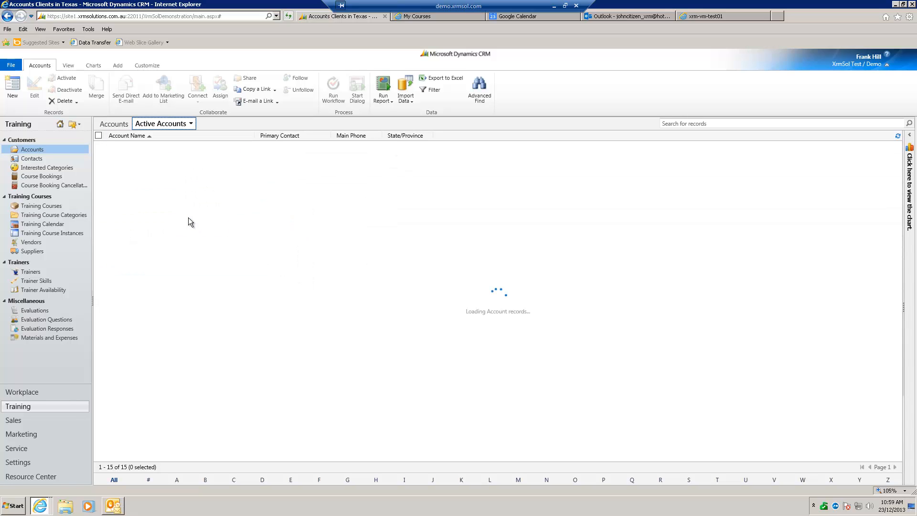
Search the accounts for "cash" and return to the Active Accounts view
{"action": "left_click", "coordinate": [678, 123]}
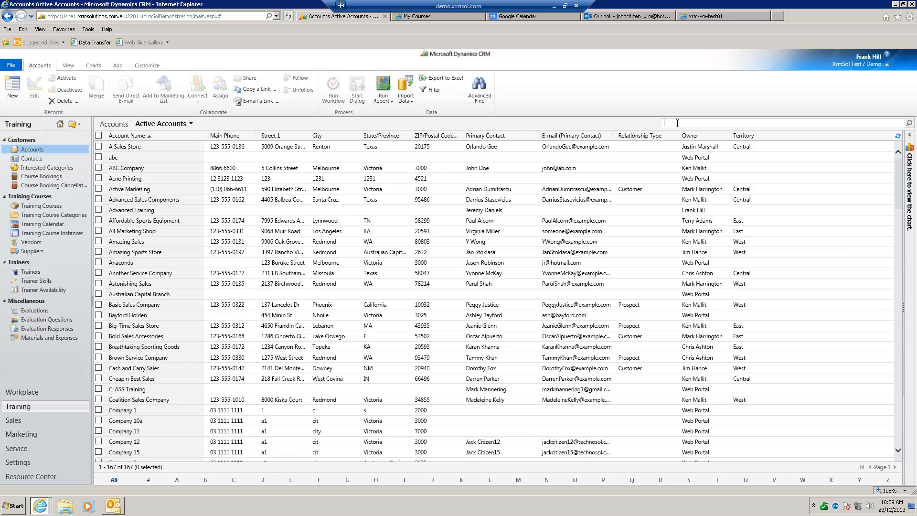
{"action": "type", "text": "ash"}
{"action": "key", "text": "Return"}
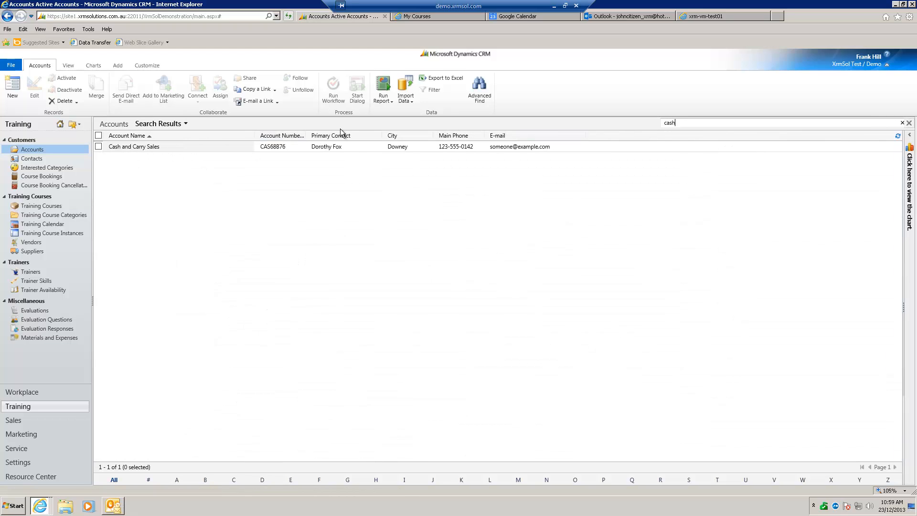
{"action": "left_click", "coordinate": [185, 124]}
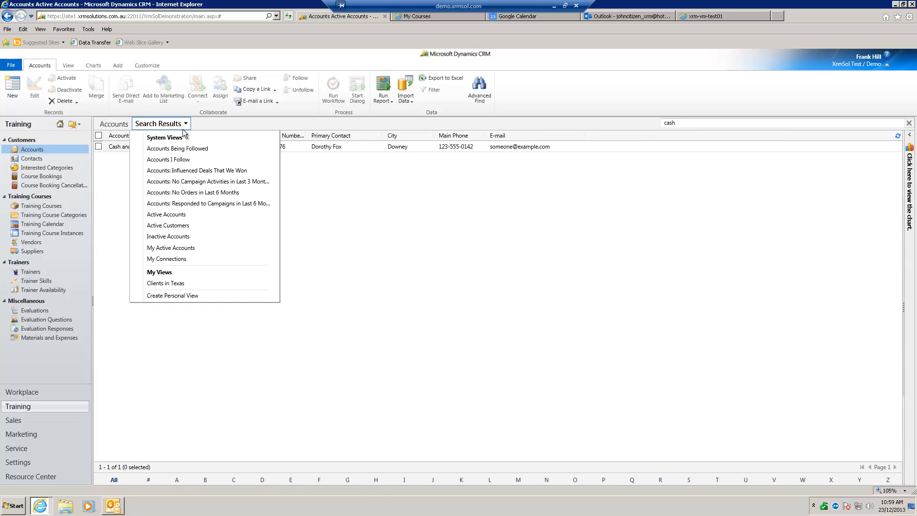
{"action": "left_click", "coordinate": [192, 215]}
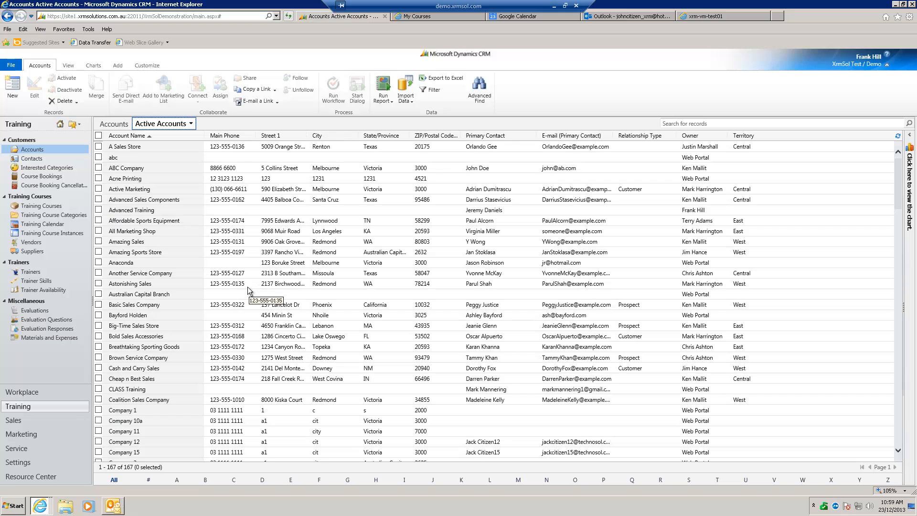
Search the accounts for names containing "sales" using the wildcard term "*sales"
{"action": "left_click", "coordinate": [679, 124]}
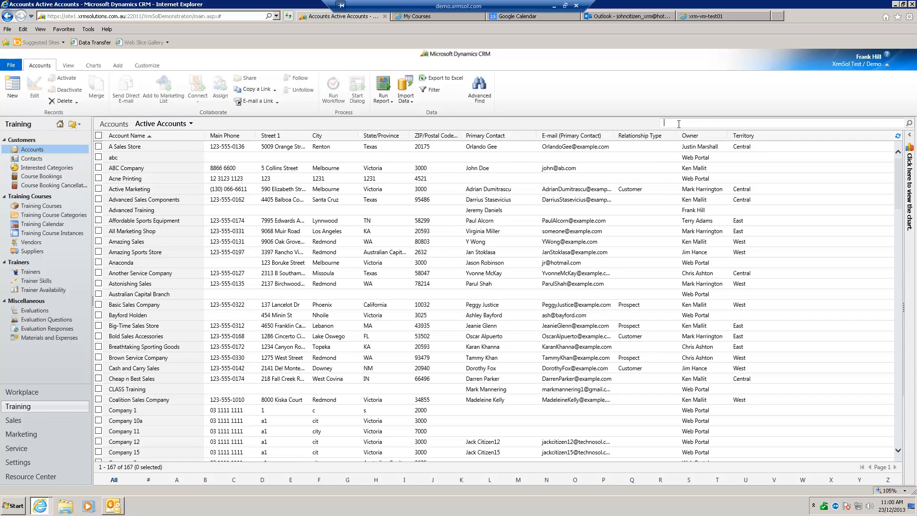
{"action": "type", "text": "* sales"}
{"action": "key", "text": "Return"}
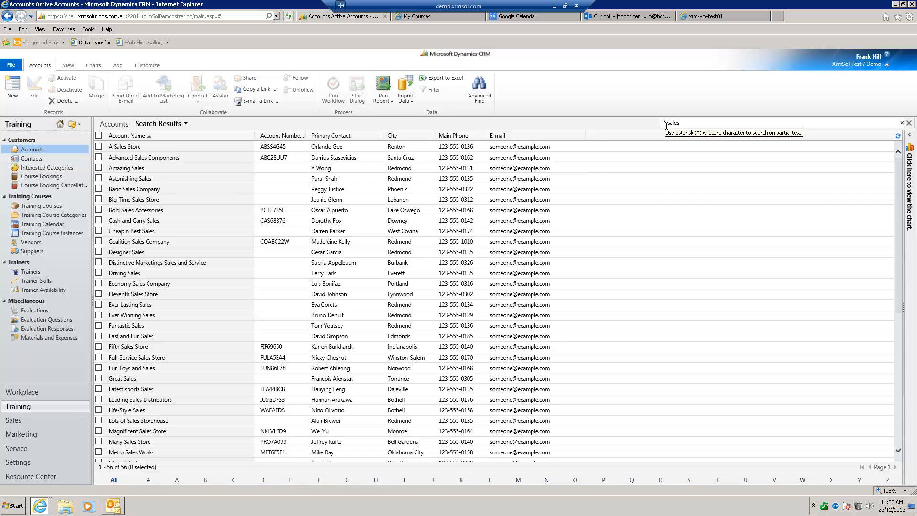
Browse the Contacts list through the Business Owners, Office Managers and People not contacted in the last 3 months views
{"action": "left_click", "coordinate": [43, 163]}
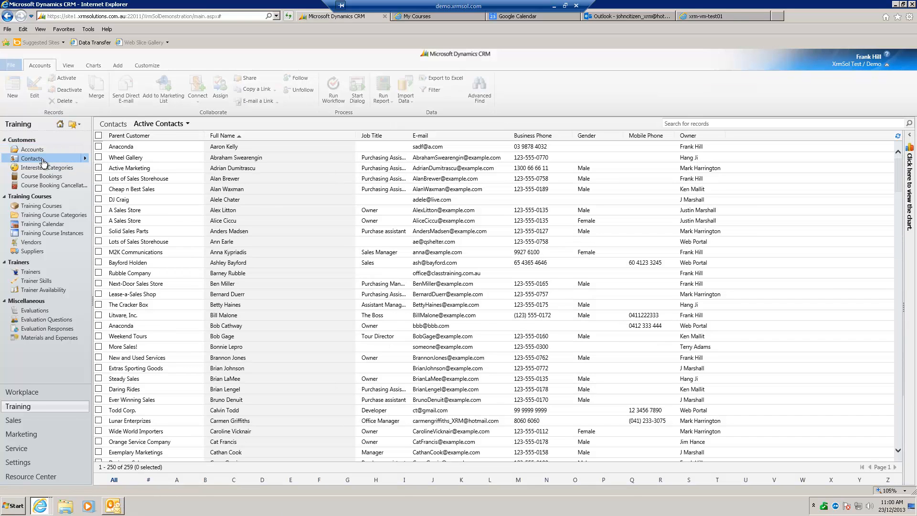
{"action": "left_click", "coordinate": [188, 124]}
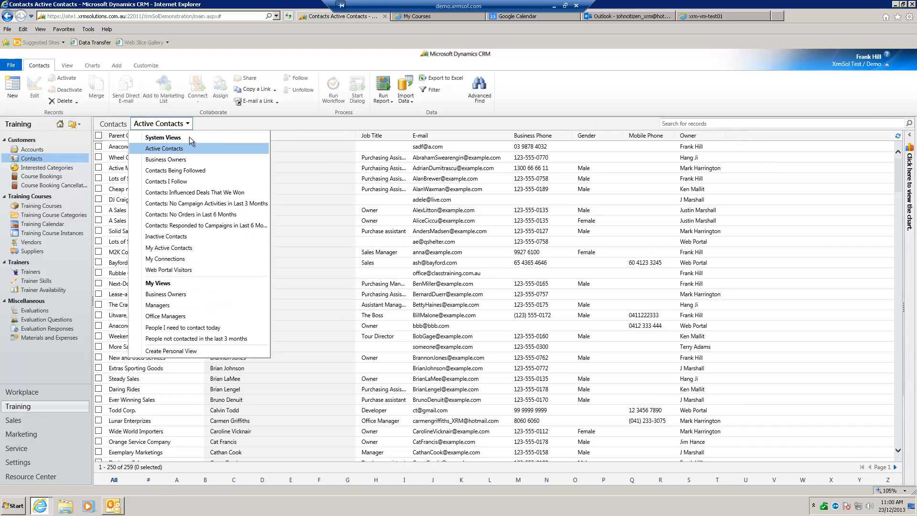
{"action": "left_click", "coordinate": [197, 161]}
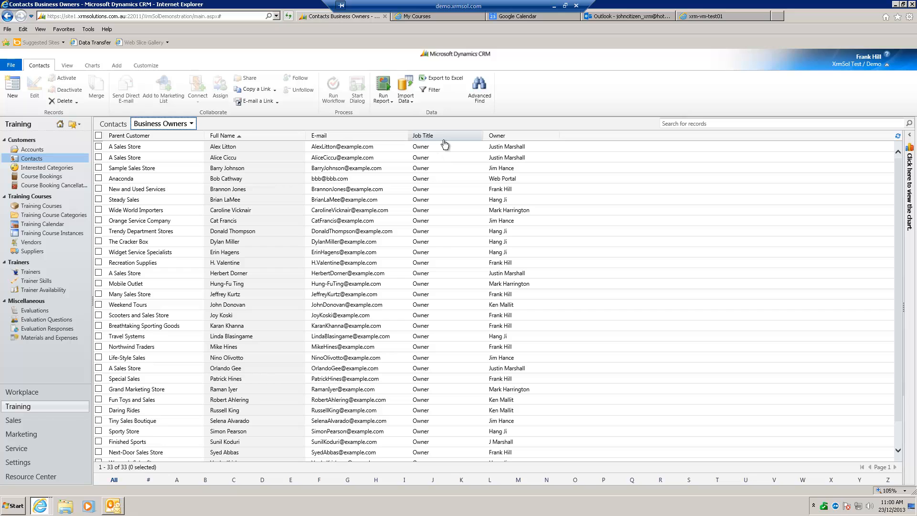
{"action": "left_click", "coordinate": [190, 125]}
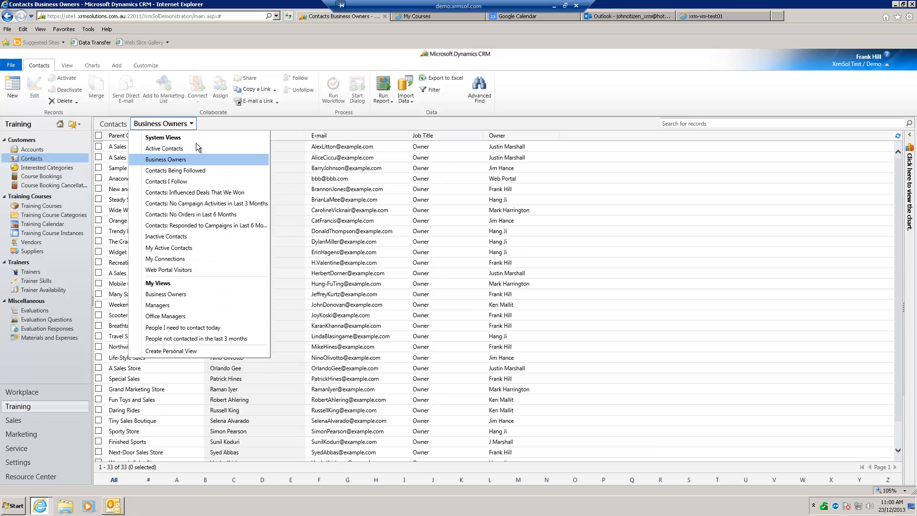
{"action": "left_click", "coordinate": [192, 317]}
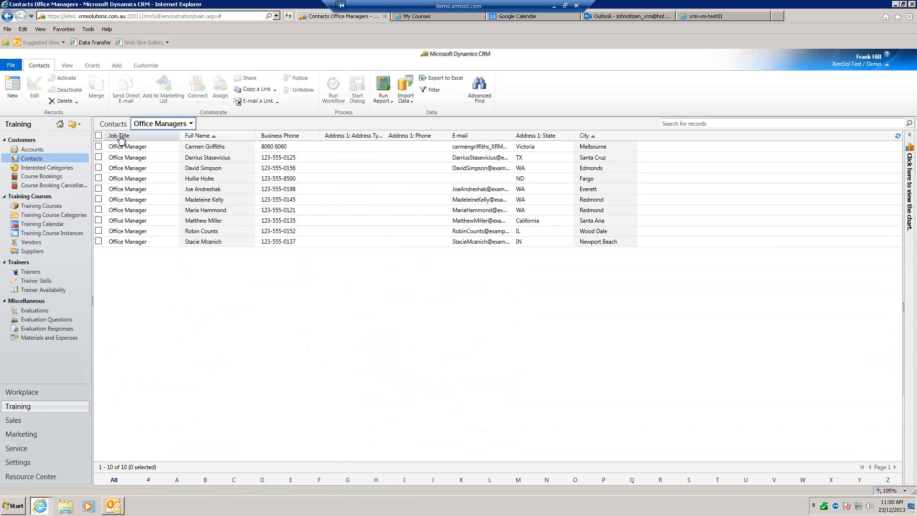
{"action": "left_click", "coordinate": [191, 125]}
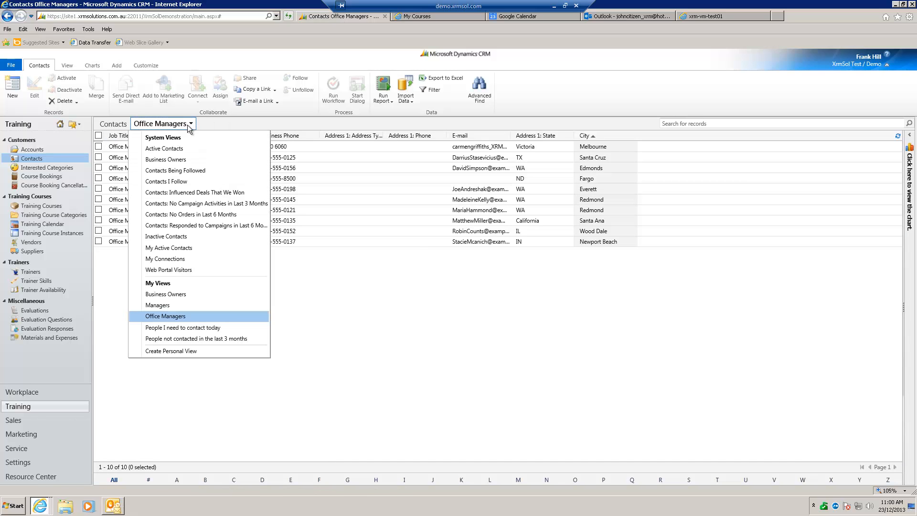
{"action": "left_click", "coordinate": [255, 340]}
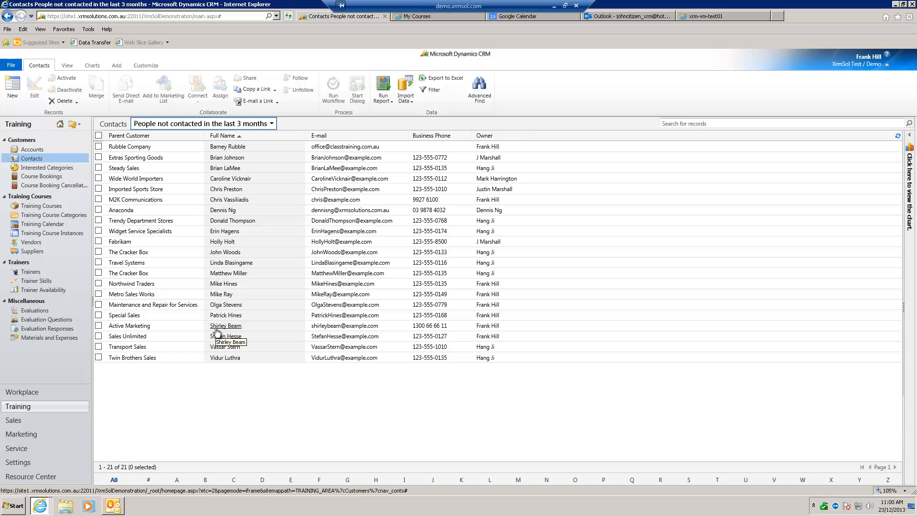
Show the chart beside the Interested Categories list and filter the records to Microsoft Windows 7 through it
{"action": "left_click", "coordinate": [78, 170]}
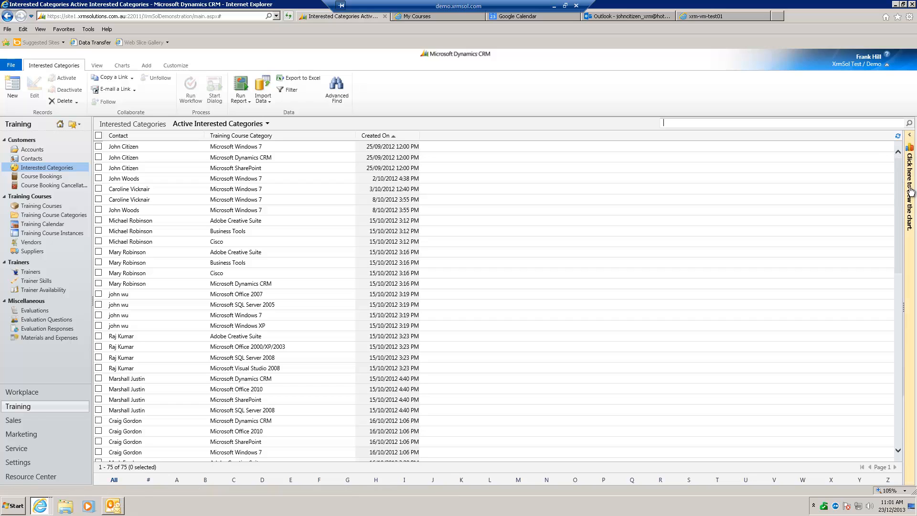
{"action": "left_click", "coordinate": [911, 141]}
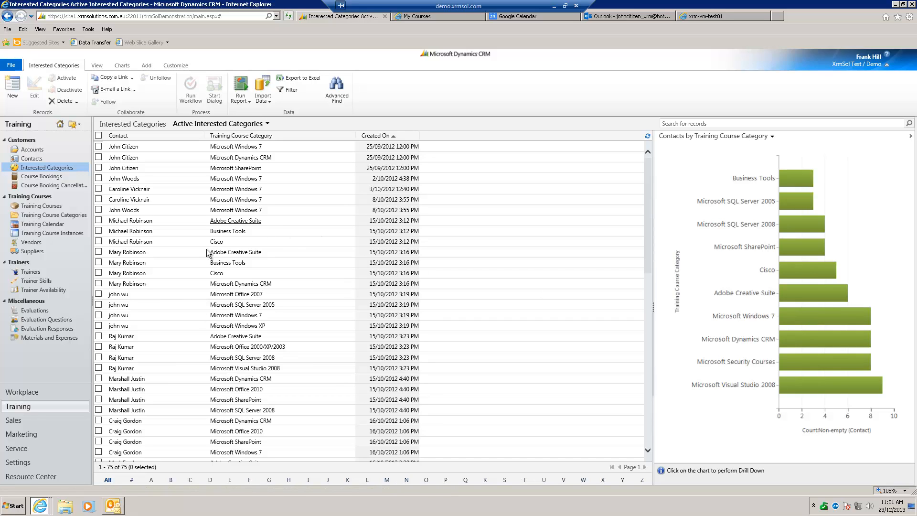
{"action": "left_click", "coordinate": [800, 316]}
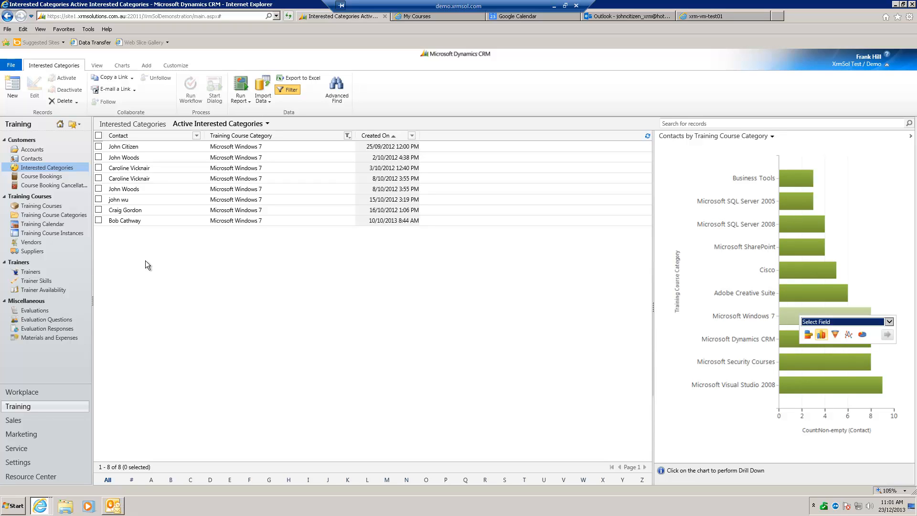
{"action": "left_click", "coordinate": [265, 124]}
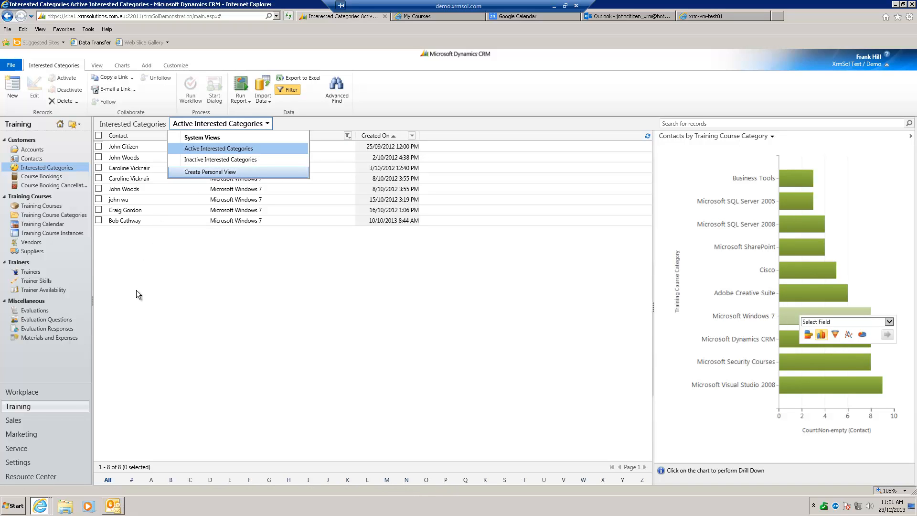
Look through the active Course Bookings and switch to the Bookings created in the last 3 days view
{"action": "left_click", "coordinate": [46, 180]}
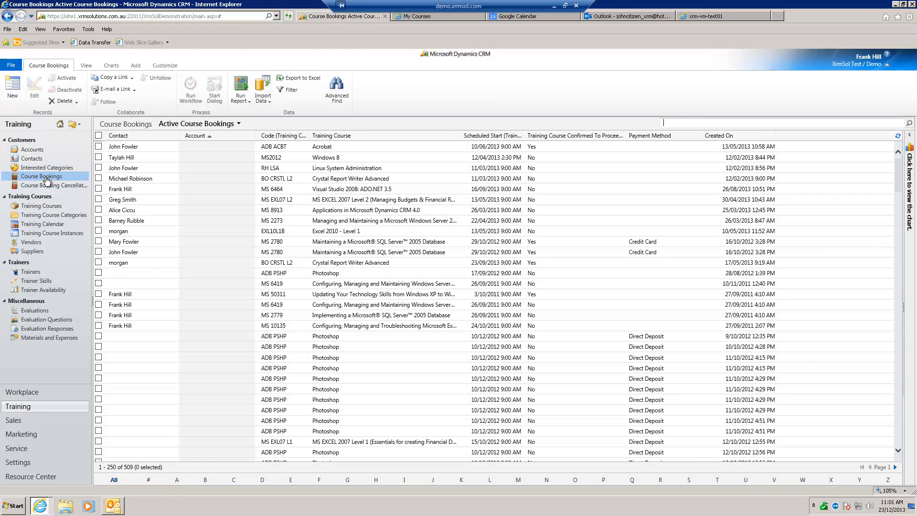
{"action": "scroll", "coordinate": [549, 381], "scroll_direction": "down", "scroll_amount": 20}
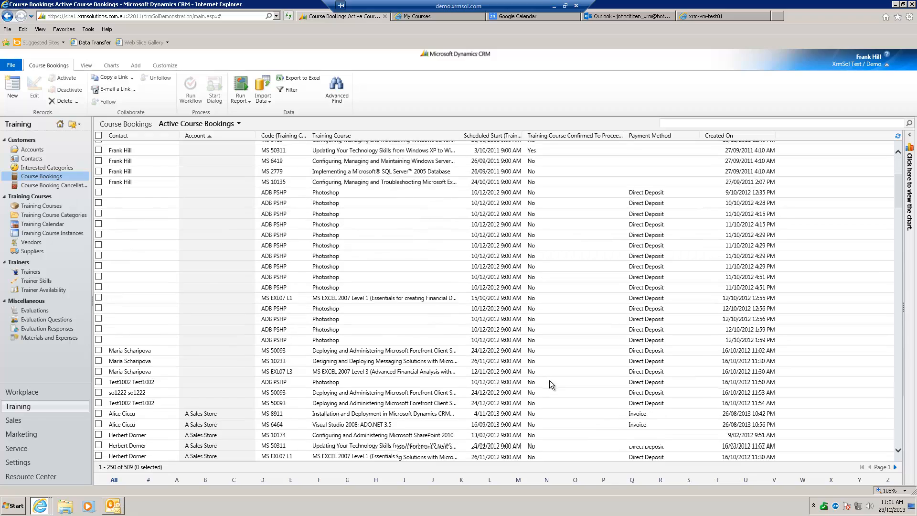
{"action": "scroll", "coordinate": [552, 380], "scroll_direction": "down", "scroll_amount": 2}
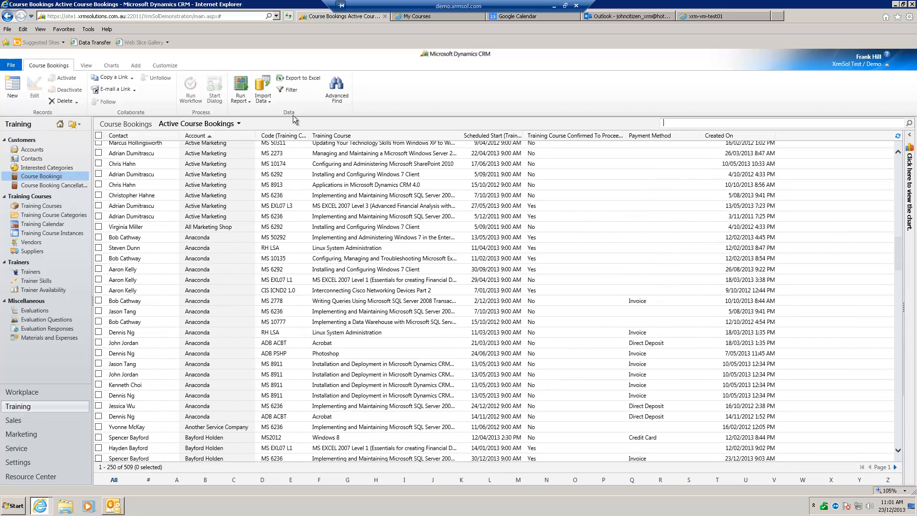
{"action": "left_click", "coordinate": [238, 124]}
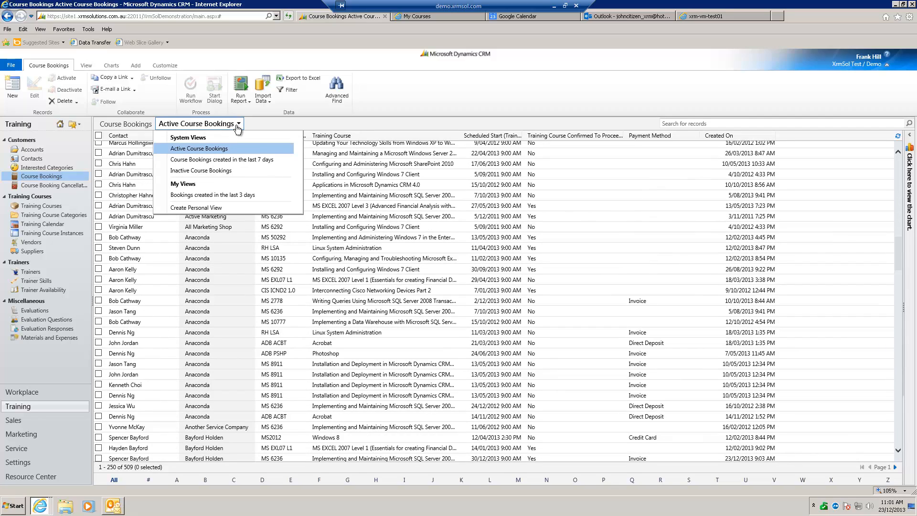
{"action": "left_click", "coordinate": [264, 201]}
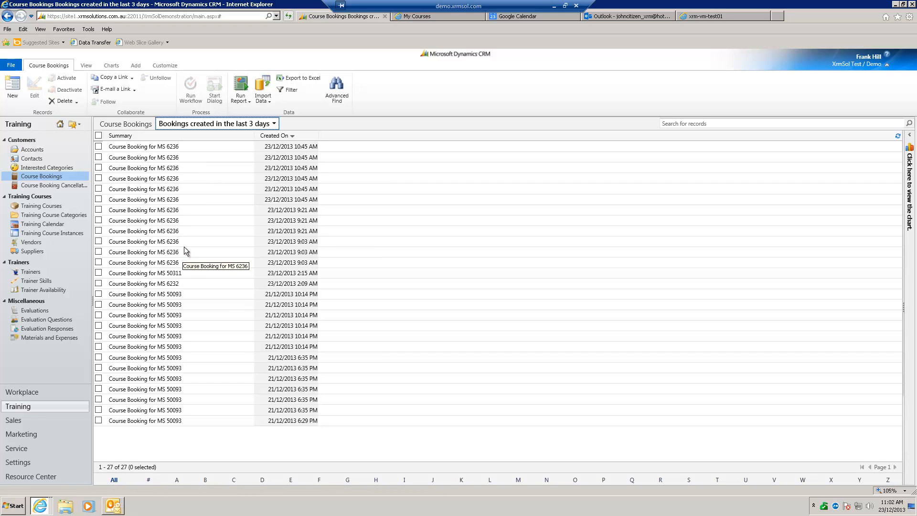
Widen the Summary column in the Course Booking Cancellations list, and open the Training Courses list
{"action": "left_click", "coordinate": [59, 186]}
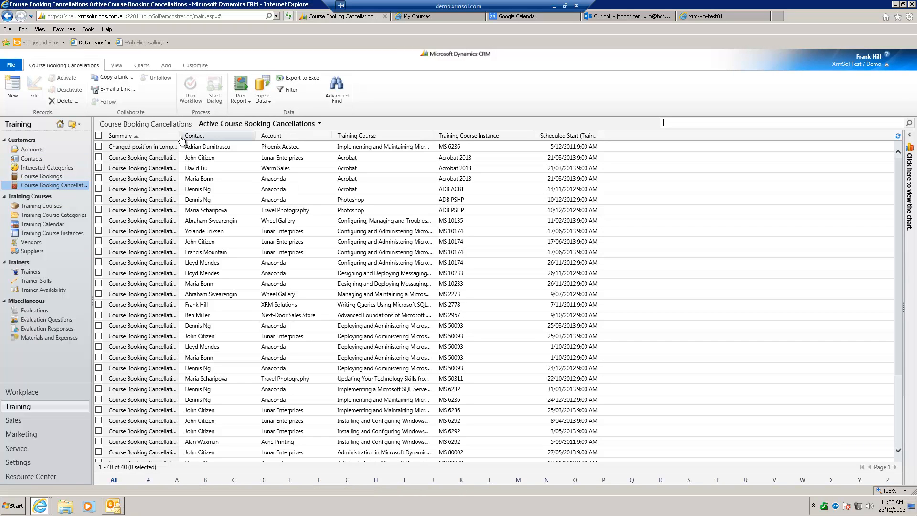
{"action": "left_click_drag", "start_coordinate": [179, 135], "coordinate": [258, 135]}
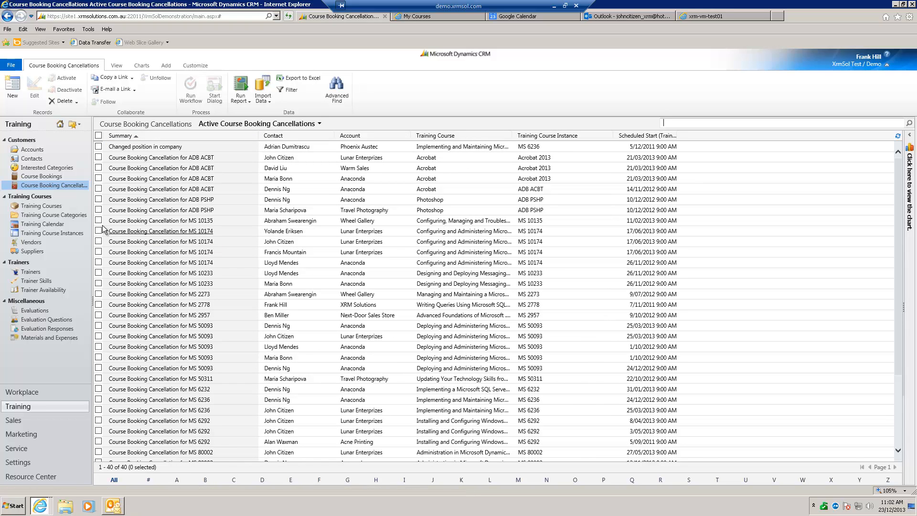
{"action": "left_click", "coordinate": [56, 210]}
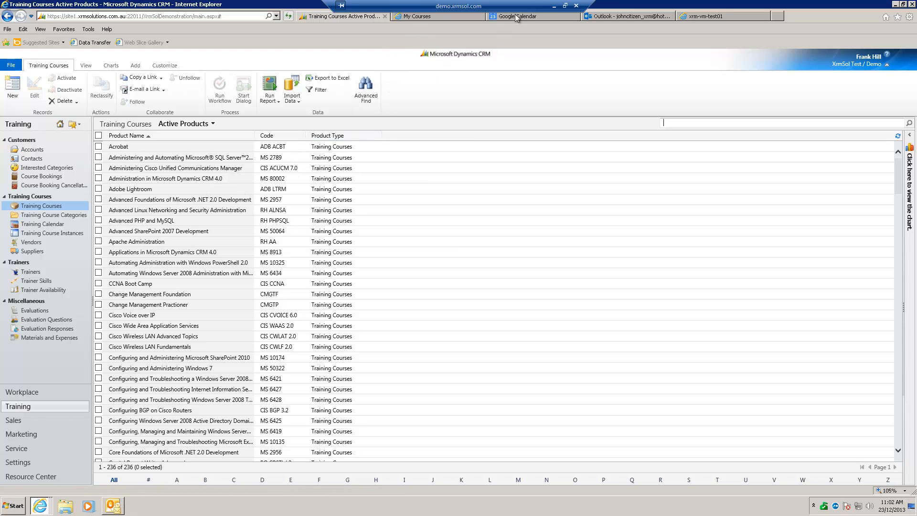
Open the Training Course Categories list and select the Microsoft Office 2007 category
{"action": "left_click", "coordinate": [77, 216]}
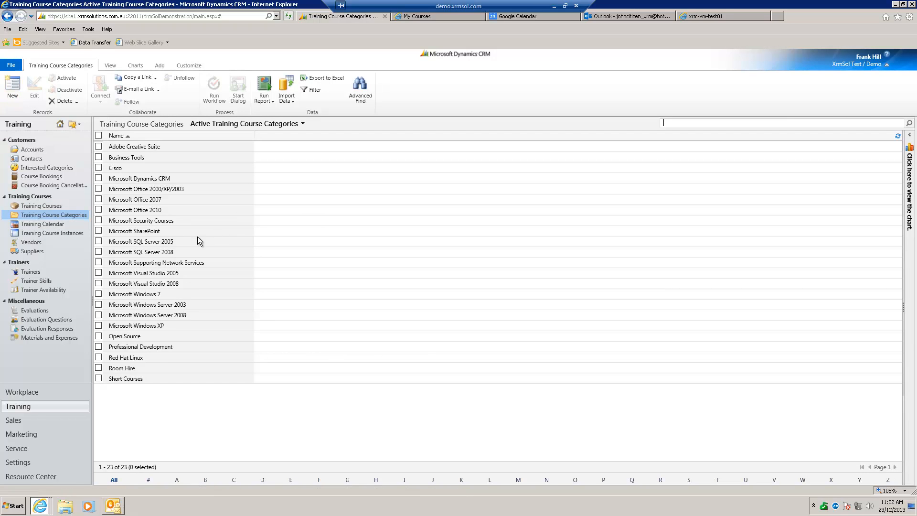
{"action": "left_click", "coordinate": [98, 199]}
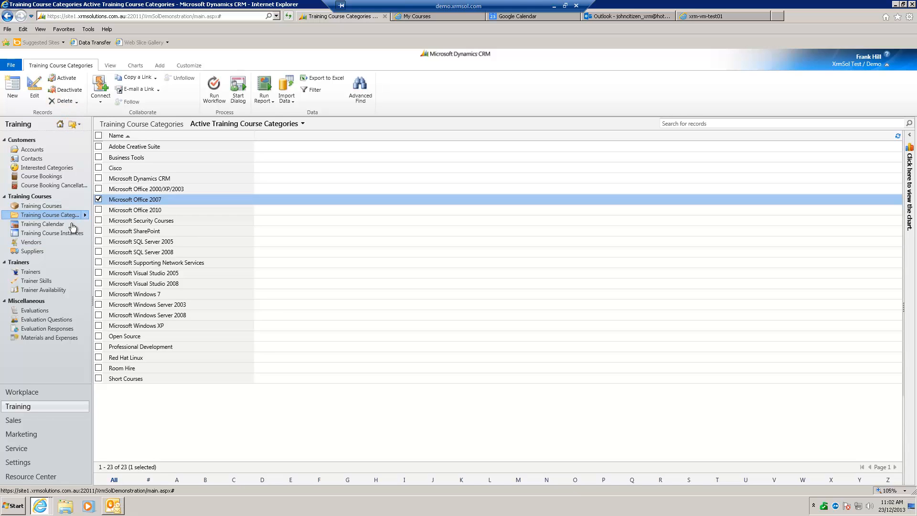
Open the Training Calendar and examine the scheduled course dates, locations and booking numbers from Dec 2013 to May 2014
{"action": "left_click", "coordinate": [72, 225]}
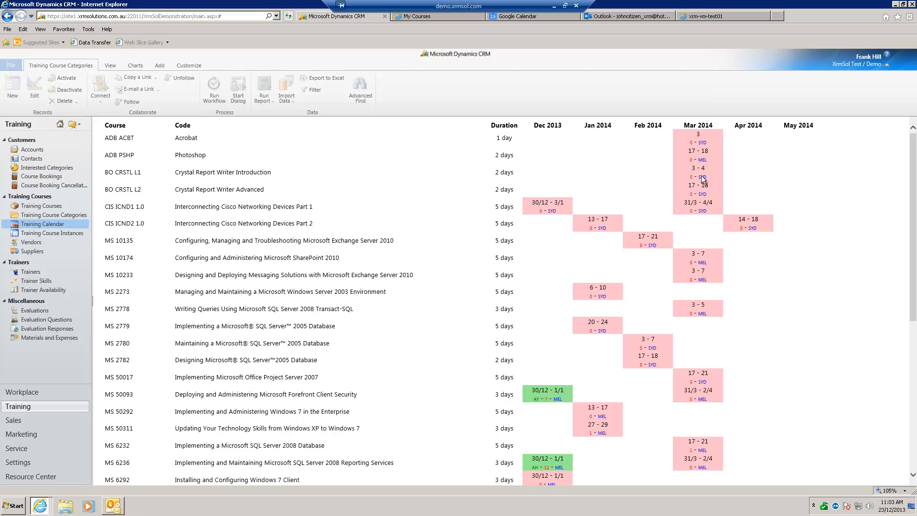
{"action": "scroll", "coordinate": [637, 284], "scroll_direction": "down", "scroll_amount": 5}
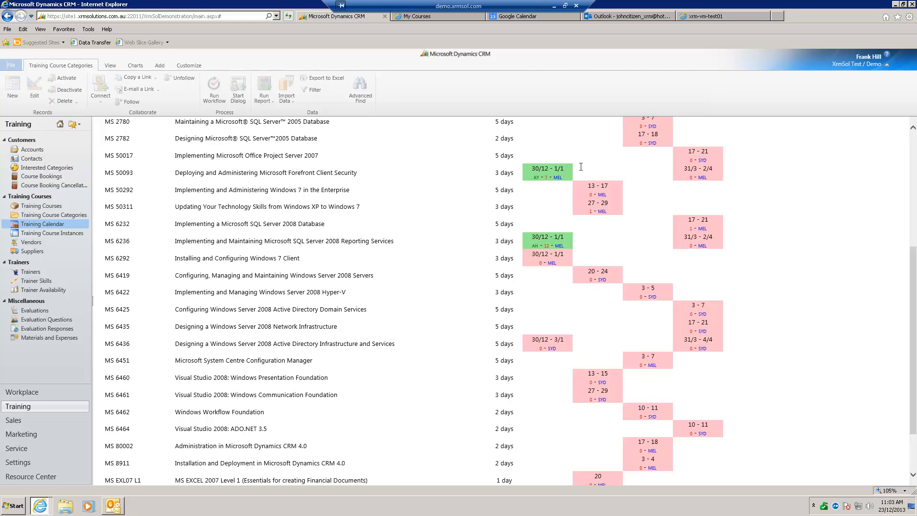
{"action": "scroll", "coordinate": [703, 254], "scroll_direction": "down", "scroll_amount": 3}
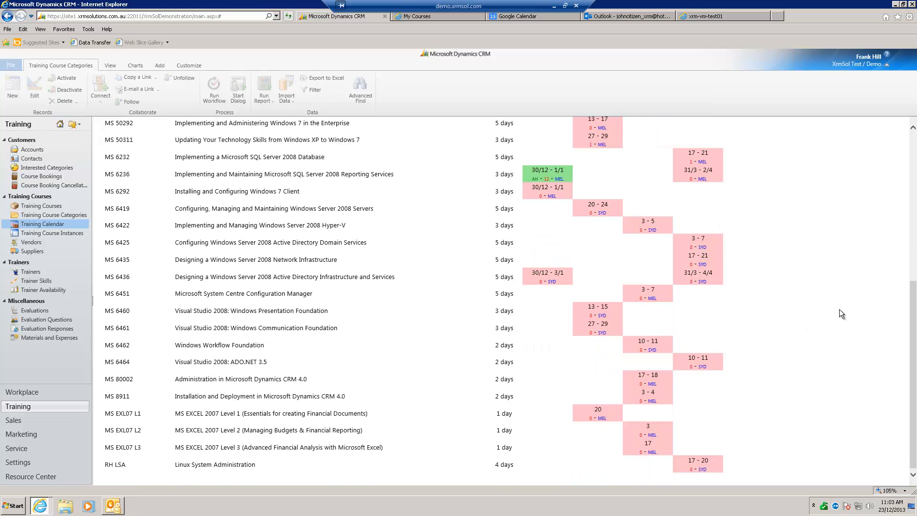
{"action": "scroll", "coordinate": [841, 314], "scroll_direction": "up", "scroll_amount": 5}
{"action": "scroll", "coordinate": [841, 314], "scroll_direction": "down", "scroll_amount": 3}
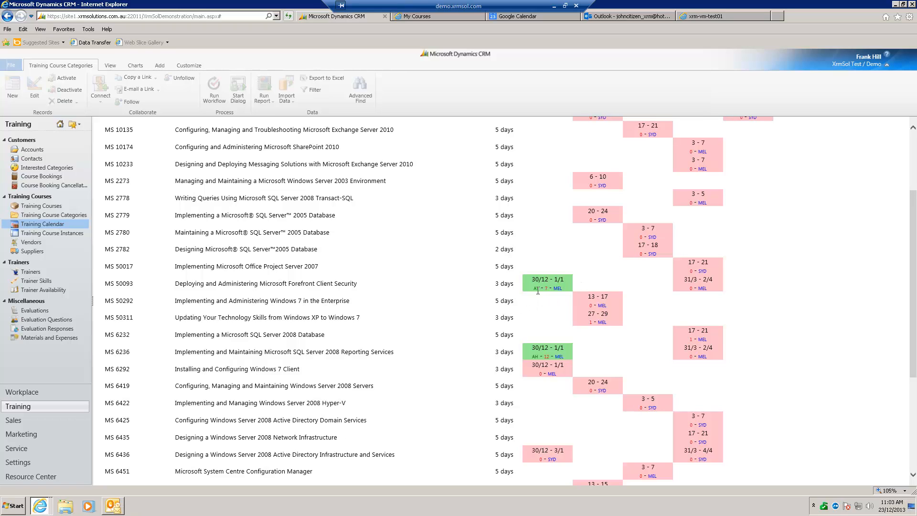
{"action": "mouse_move", "coordinate": [535, 292]}
{"action": "scroll", "coordinate": [853, 333], "scroll_direction": "up", "scroll_amount": 3}
{"action": "scroll", "coordinate": [845, 317], "scroll_direction": "down", "scroll_amount": 1}
{"action": "scroll", "coordinate": [844, 317], "scroll_direction": "down", "scroll_amount": 5}
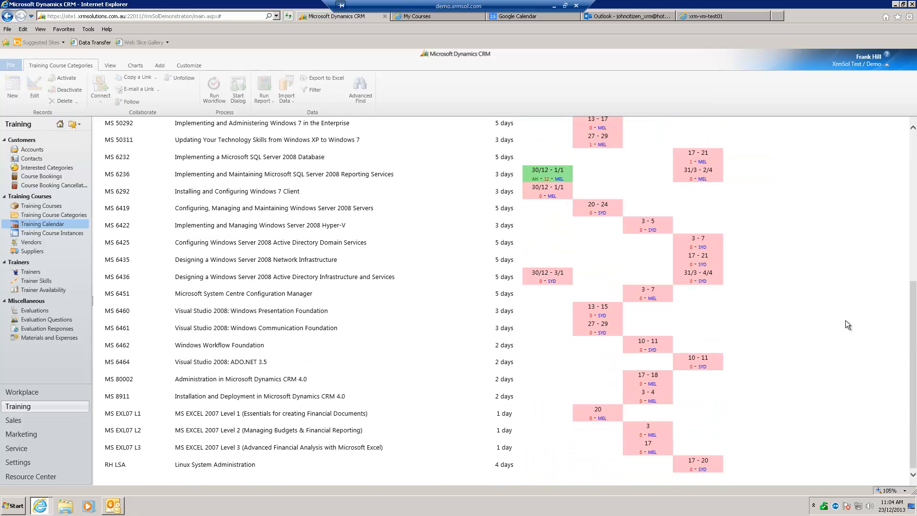
{"action": "scroll", "coordinate": [846, 320], "scroll_direction": "up", "scroll_amount": 6}
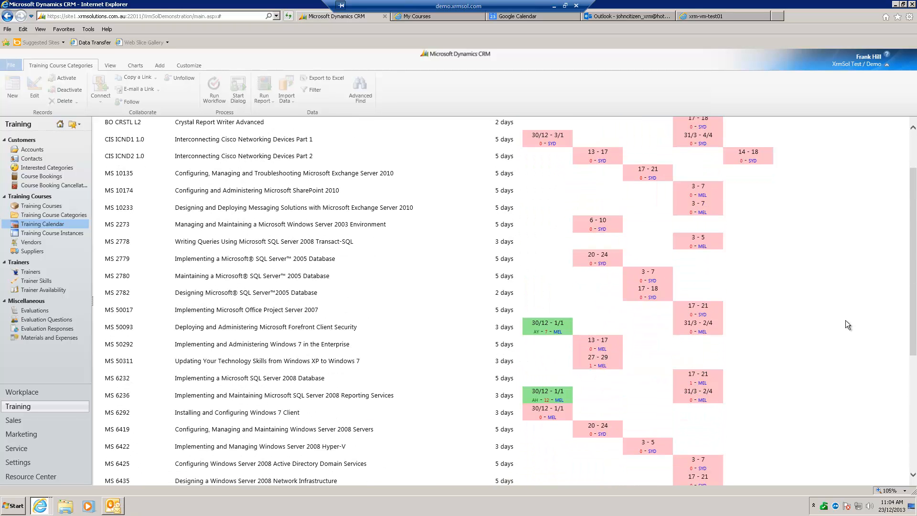
{"action": "scroll", "coordinate": [840, 314], "scroll_direction": "up", "scroll_amount": 2}
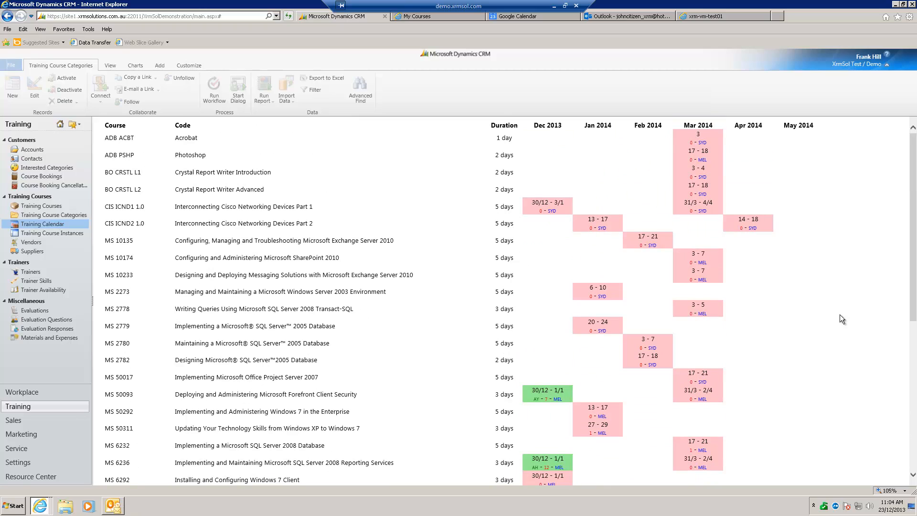
Search the Contacts list for the portal customer by name
{"action": "left_click", "coordinate": [54, 159]}
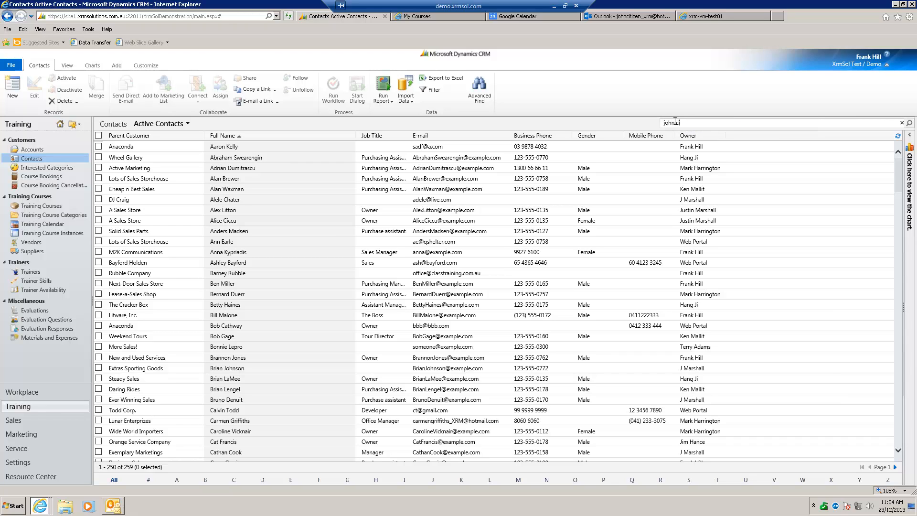
{"action": "key", "text": "Return"}
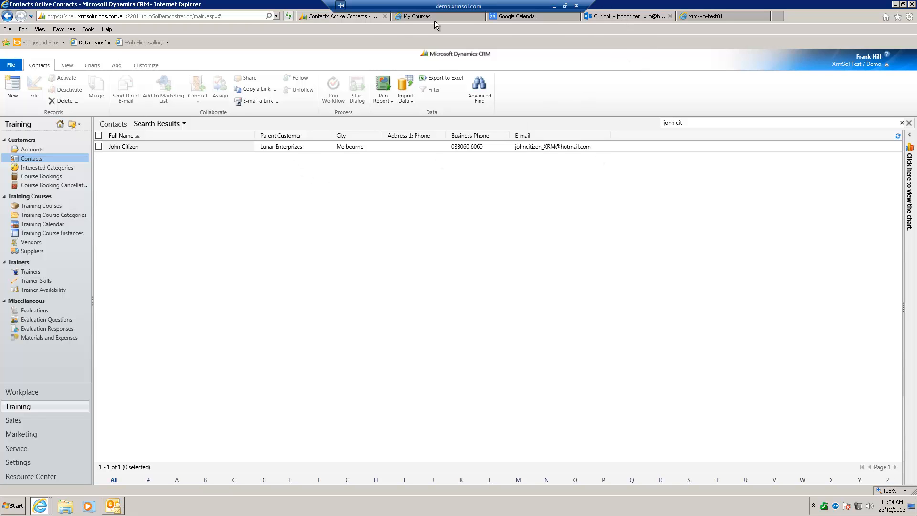
Switch to the customer portal, try to open My Details from the My Courses page, and return to the CRM contact search results
{"action": "left_click", "coordinate": [418, 16]}
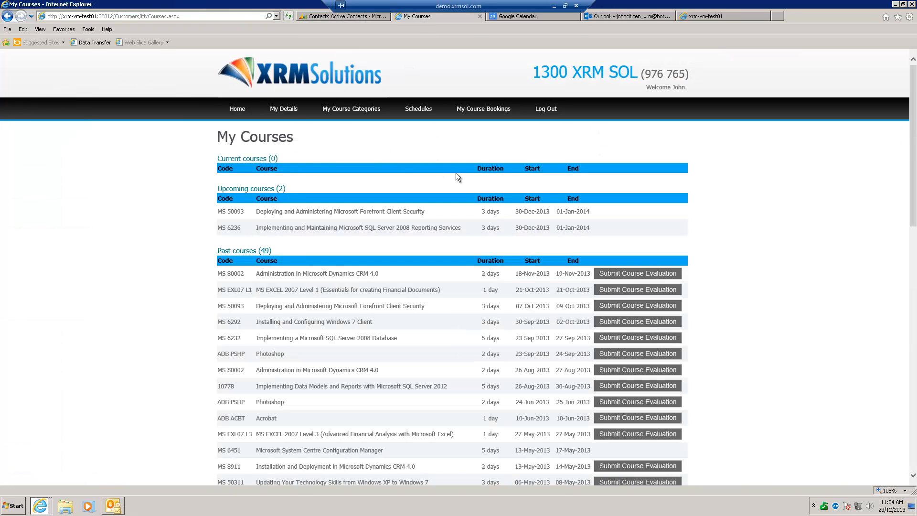
{"action": "left_click", "coordinate": [289, 110]}
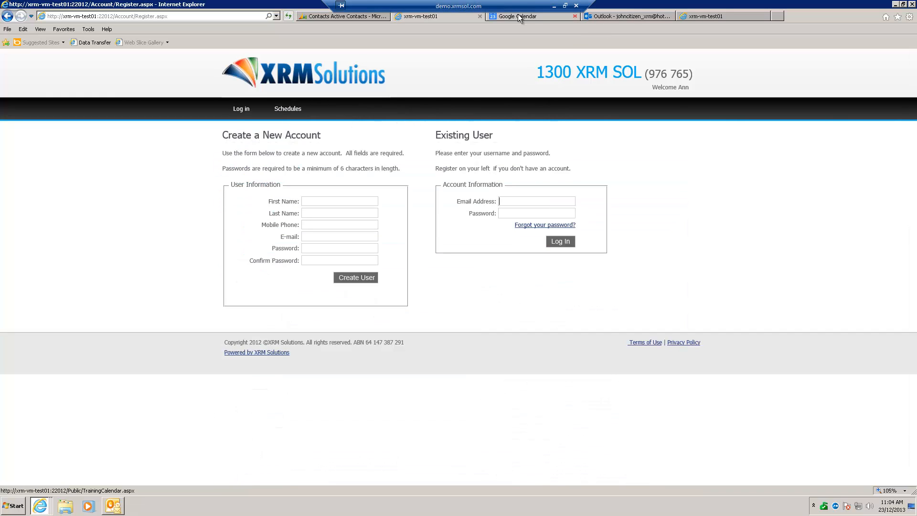
{"action": "left_click", "coordinate": [346, 17]}
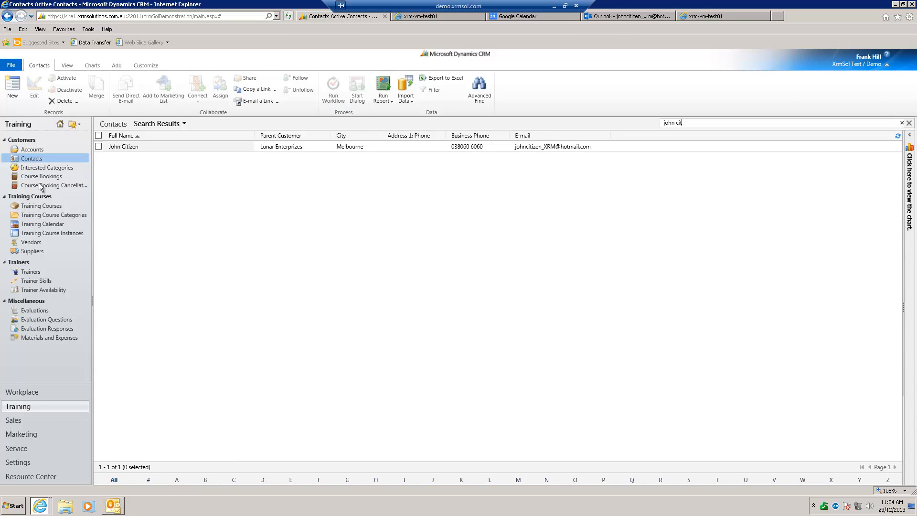
Open the found contact's record in a maximized window, review its Training Course Category Preferences and select the Microsoft Windows Server 2008 entry
{"action": "double_click", "coordinate": [156, 146]}
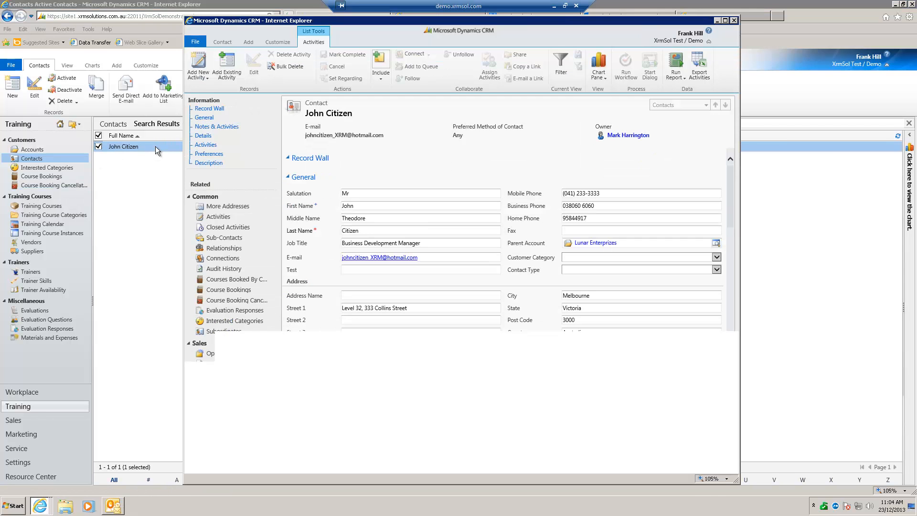
{"action": "left_click", "coordinate": [725, 21]}
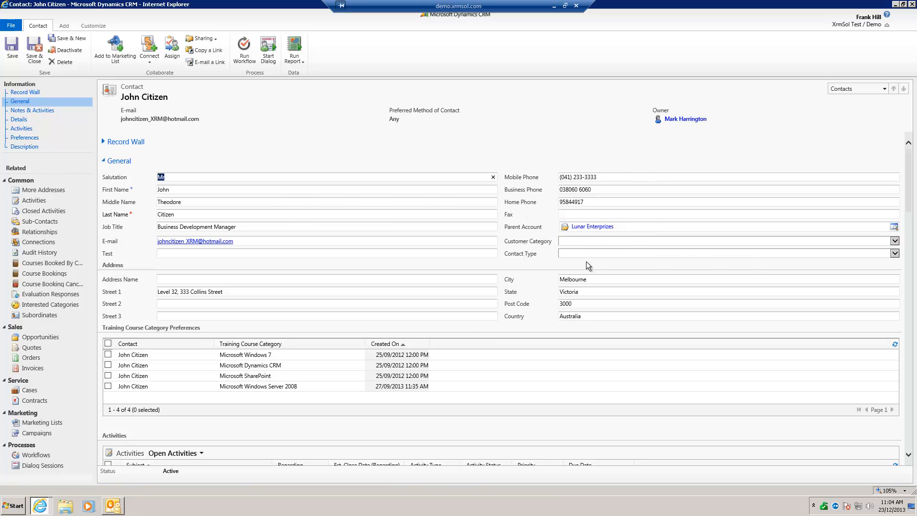
{"action": "scroll", "coordinate": [234, 314], "scroll_direction": "down", "scroll_amount": 2}
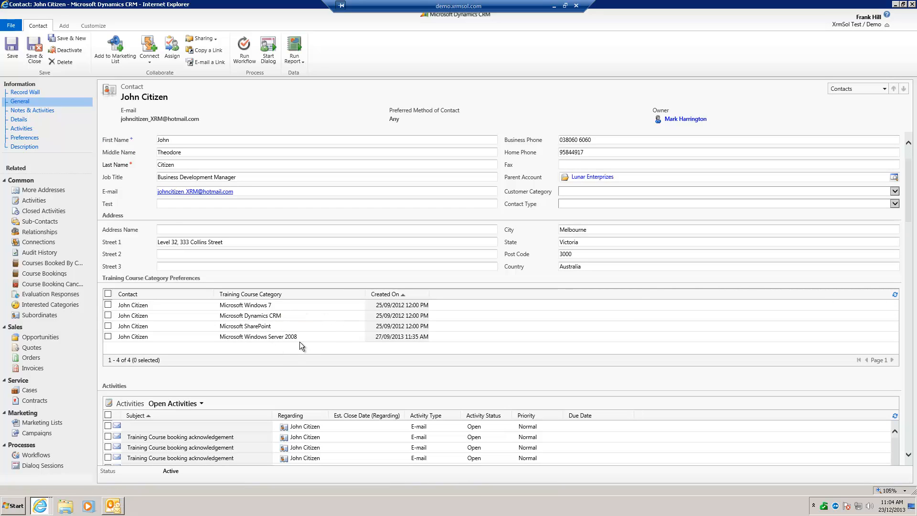
{"action": "left_click", "coordinate": [327, 346]}
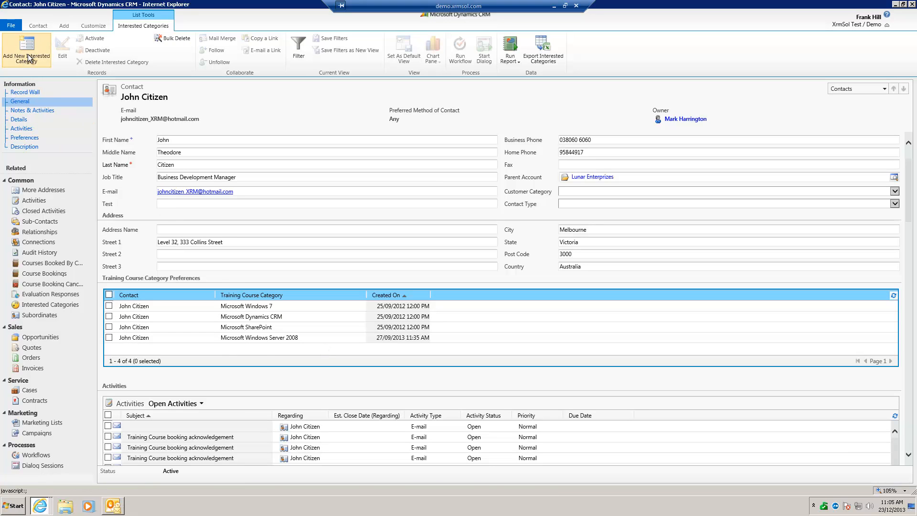
{"action": "left_click", "coordinate": [287, 256]}
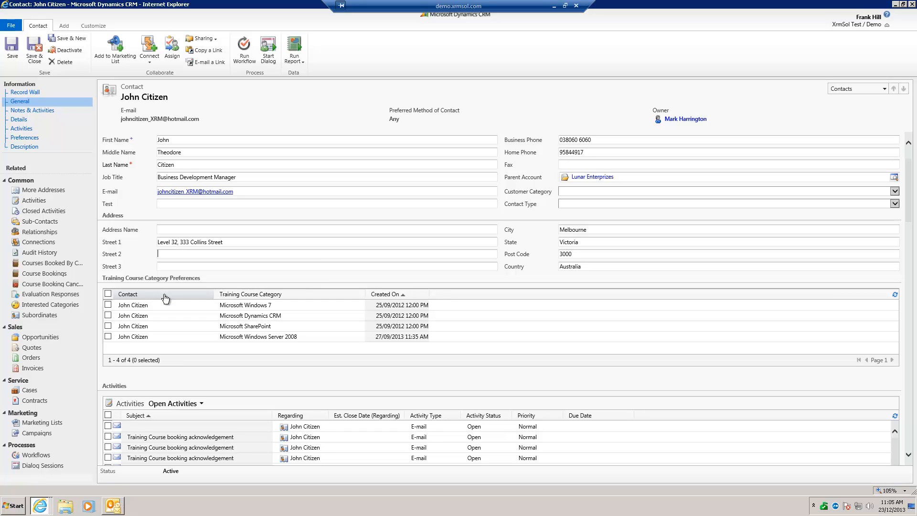
{"action": "left_click", "coordinate": [174, 338]}
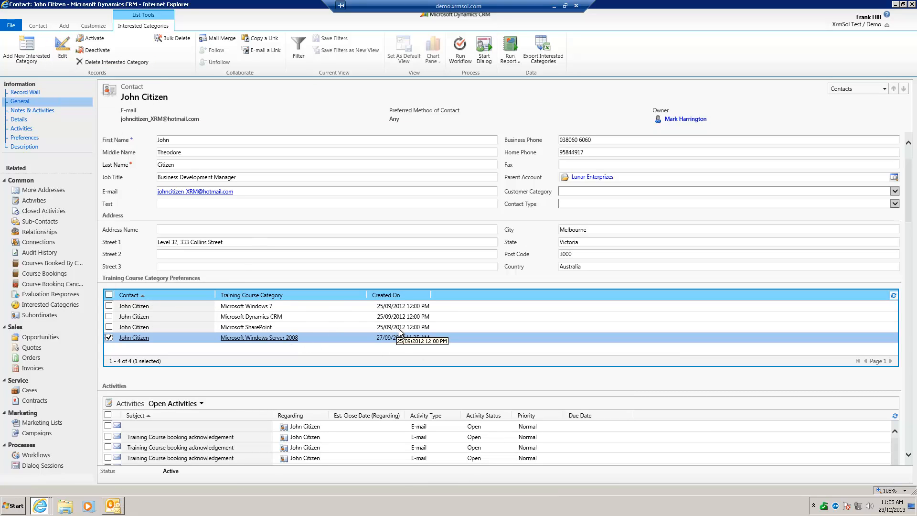
Start a new interested category for the contact with Microsoft Security Courses as the training course category, and discard it unsaved
{"action": "left_click", "coordinate": [27, 60]}
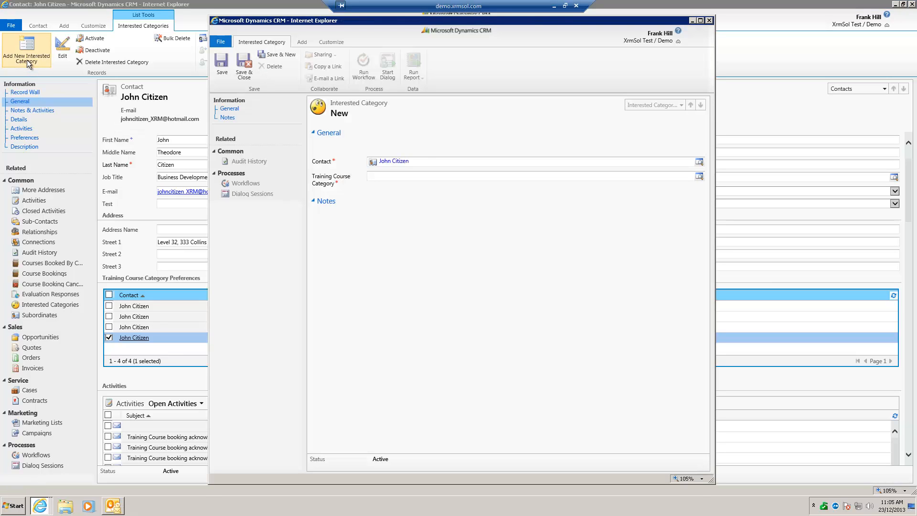
{"action": "left_click", "coordinate": [698, 177]}
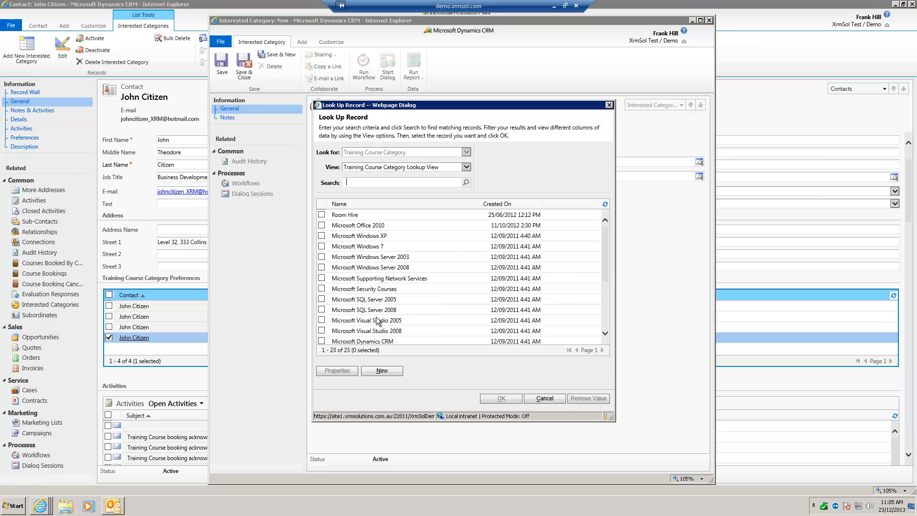
{"action": "double_click", "coordinate": [348, 289]}
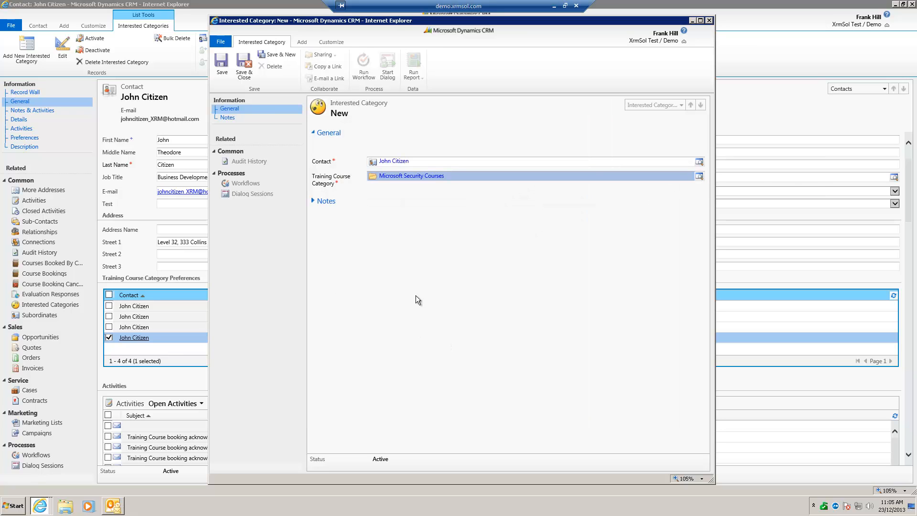
{"action": "left_click", "coordinate": [709, 20]}
{"action": "left_click", "coordinate": [460, 254]}
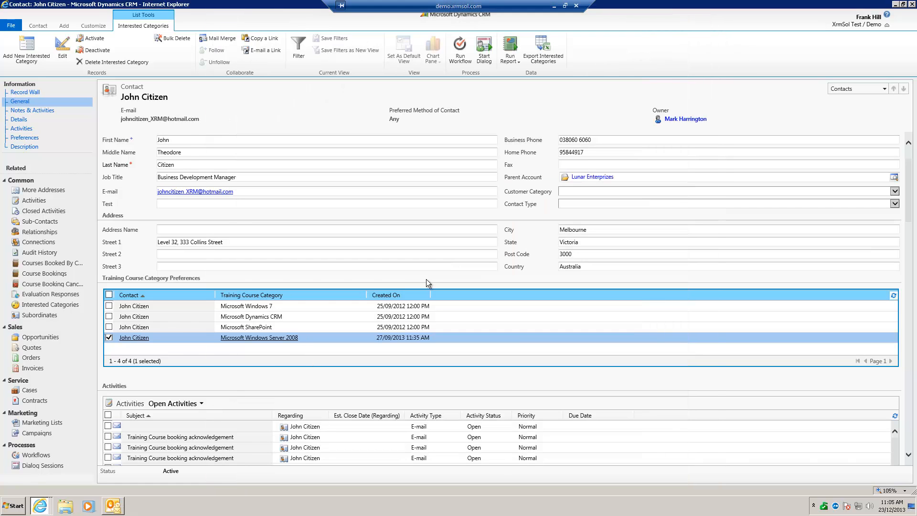
Open a Training Course booking acknowledgement e-mail from the contact's open activities, read it through and close it
{"action": "left_click", "coordinate": [205, 380]}
{"action": "scroll", "coordinate": [204, 380], "scroll_direction": "down", "scroll_amount": 2}
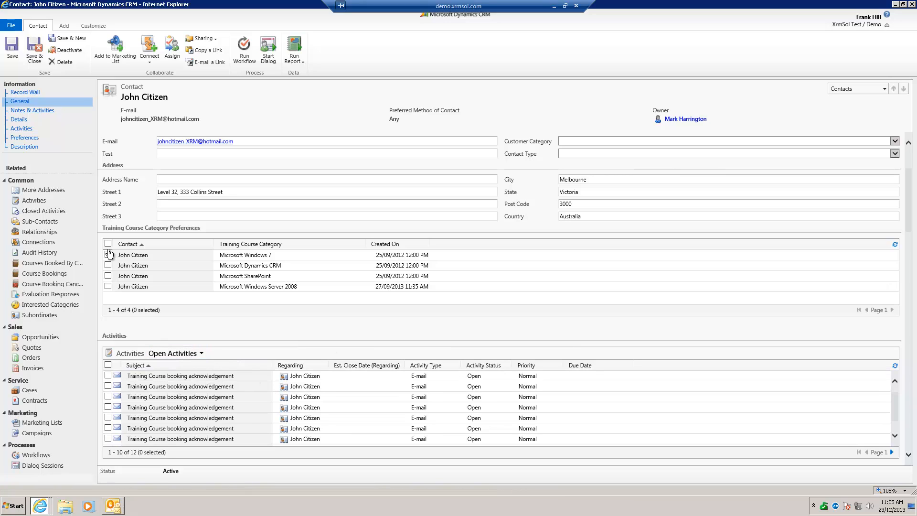
{"action": "scroll", "coordinate": [247, 330], "scroll_direction": "down", "scroll_amount": 1}
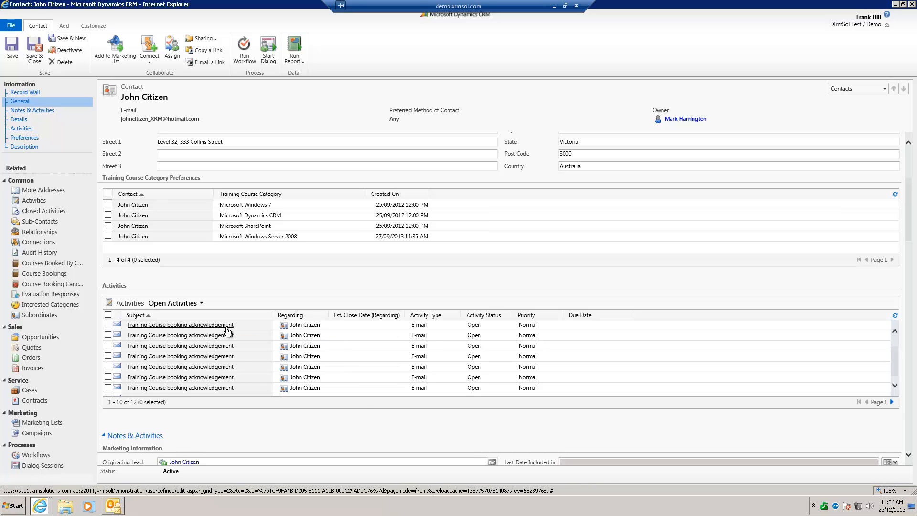
{"action": "left_click", "coordinate": [164, 327]}
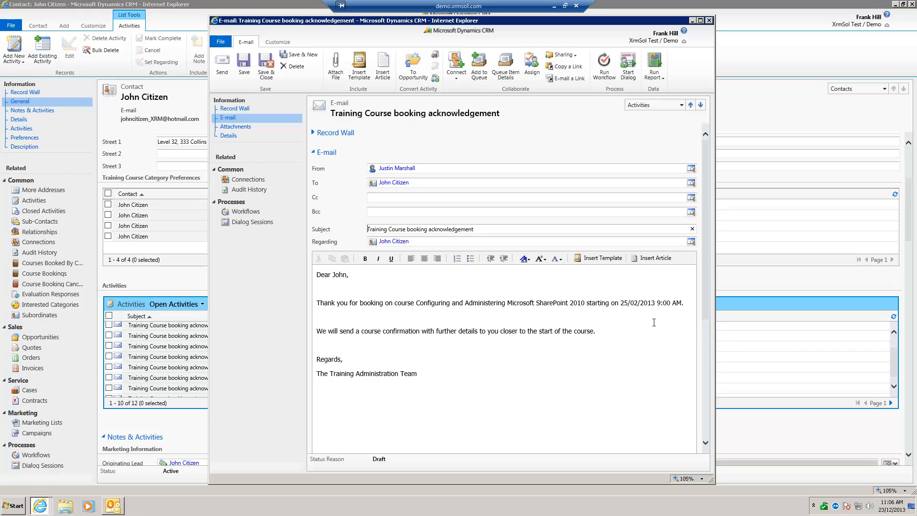
{"action": "scroll", "coordinate": [564, 368], "scroll_direction": "down", "scroll_amount": 3}
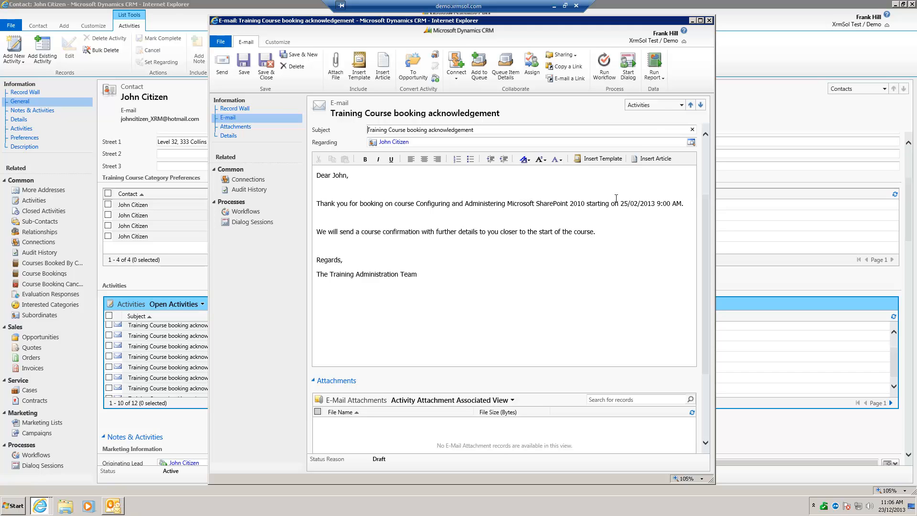
{"action": "left_click", "coordinate": [710, 21]}
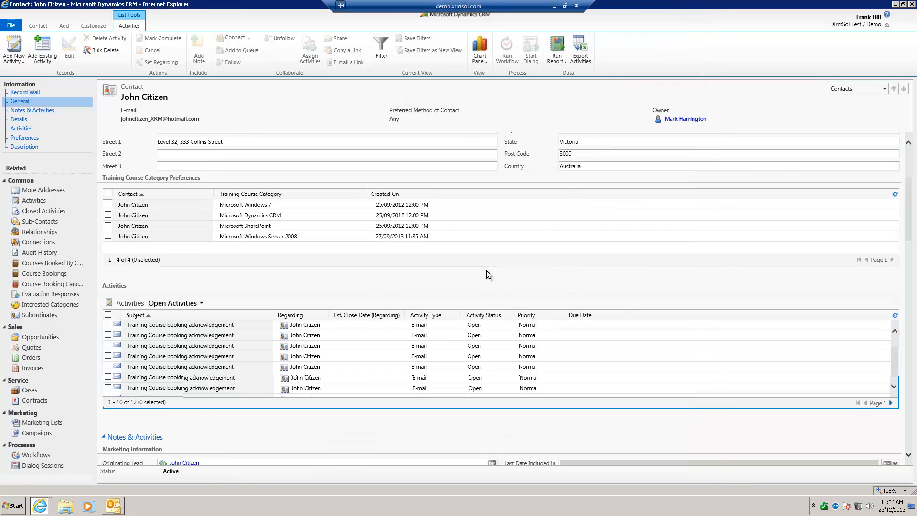
Review the contact's marketing information, open Closed Activities and read the most recent Training Course Confirmation e-mail
{"action": "scroll", "coordinate": [472, 374], "scroll_direction": "down", "scroll_amount": 2}
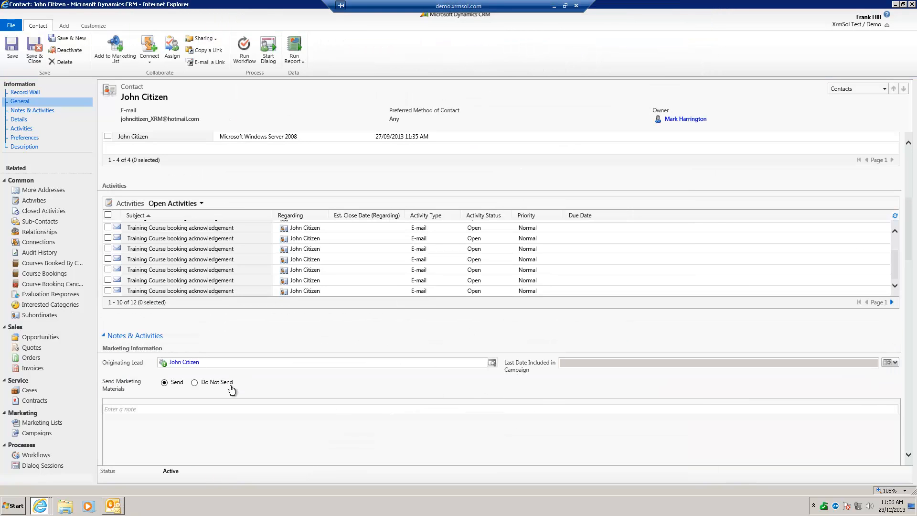
{"action": "scroll", "coordinate": [186, 367], "scroll_direction": "down", "scroll_amount": 2}
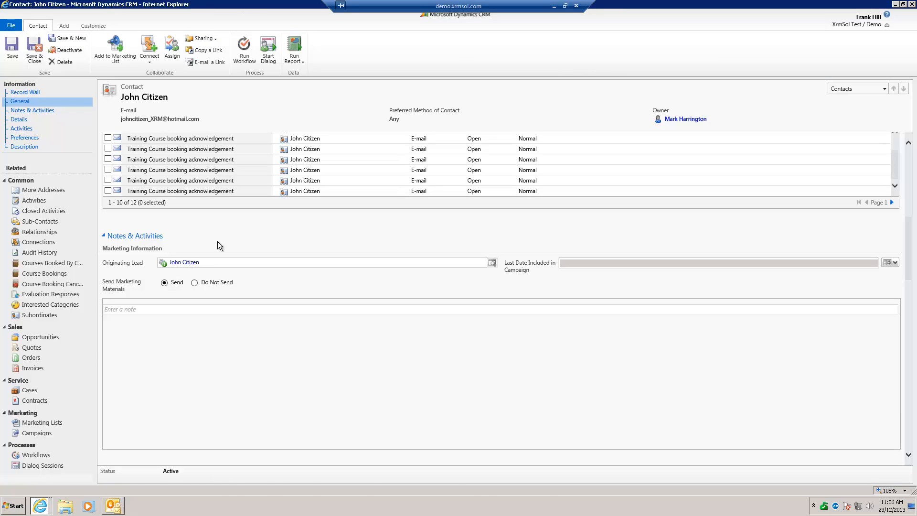
{"action": "left_click", "coordinate": [70, 214]}
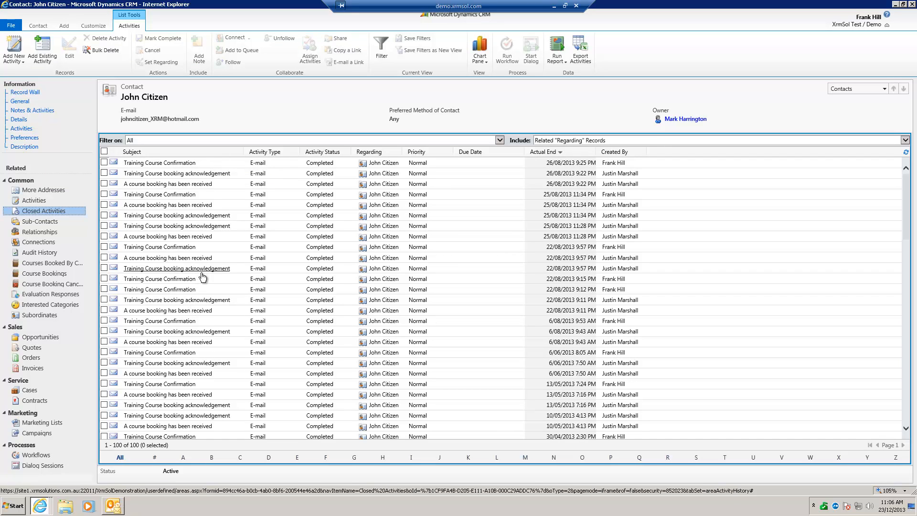
{"action": "left_click", "coordinate": [203, 164]}
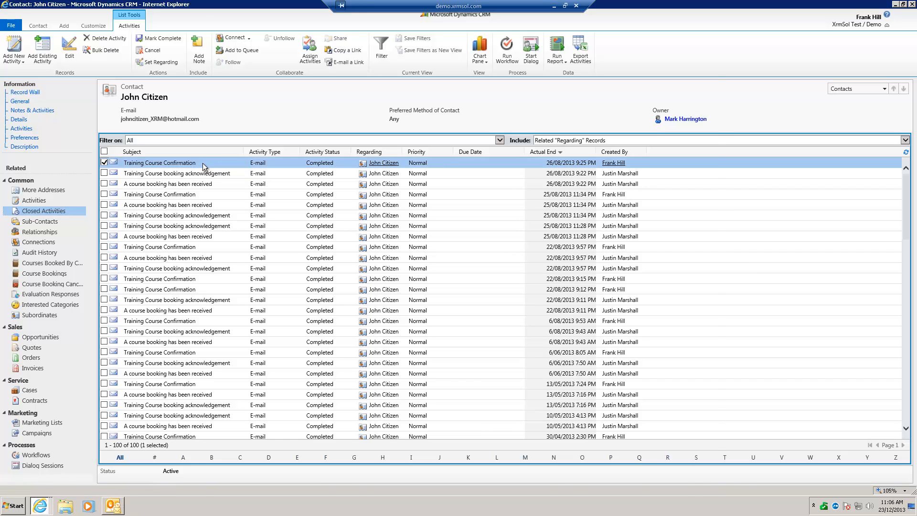
{"action": "double_click", "coordinate": [204, 167]}
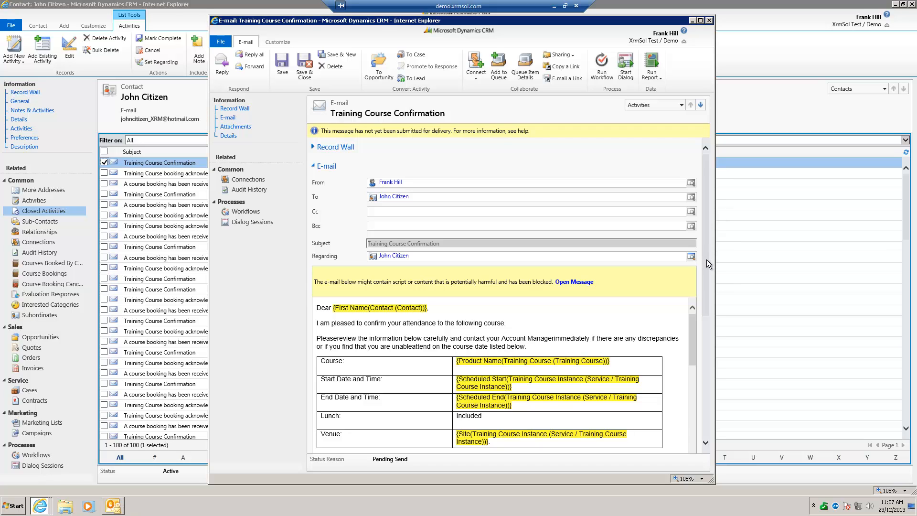
{"action": "scroll", "coordinate": [707, 260], "scroll_direction": "down", "scroll_amount": 3}
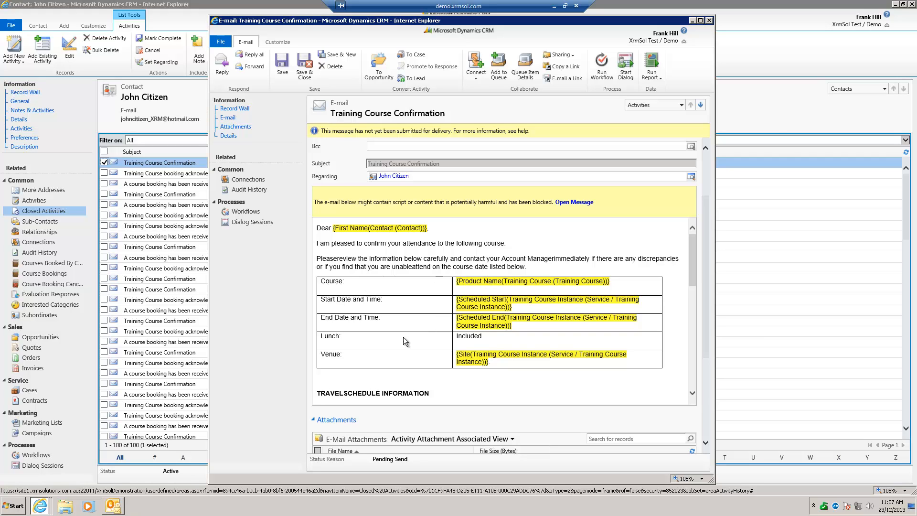
Read the Training Course Confirmation e-mail through its terms, cancellation and payment sections down to the attachments and details, and close it
{"action": "scroll", "coordinate": [506, 311], "scroll_direction": "down", "scroll_amount": 1}
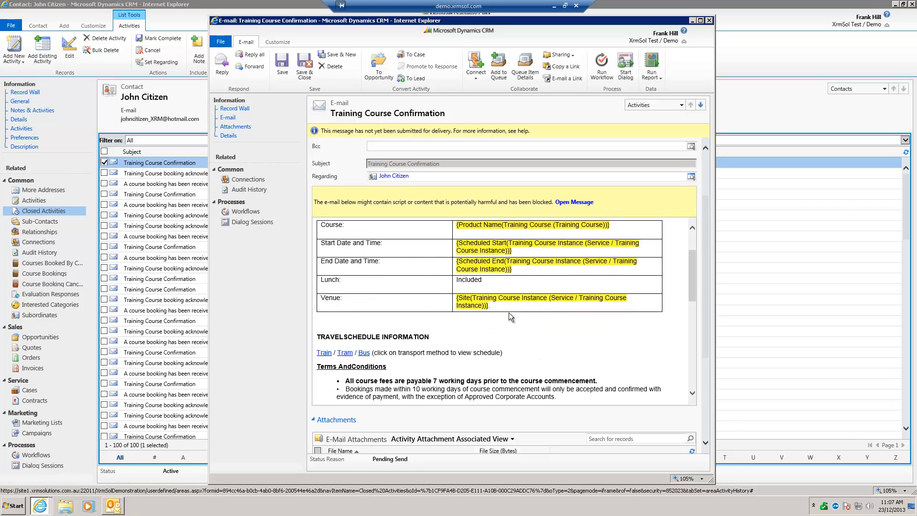
{"action": "scroll", "coordinate": [534, 328], "scroll_direction": "down", "scroll_amount": 2}
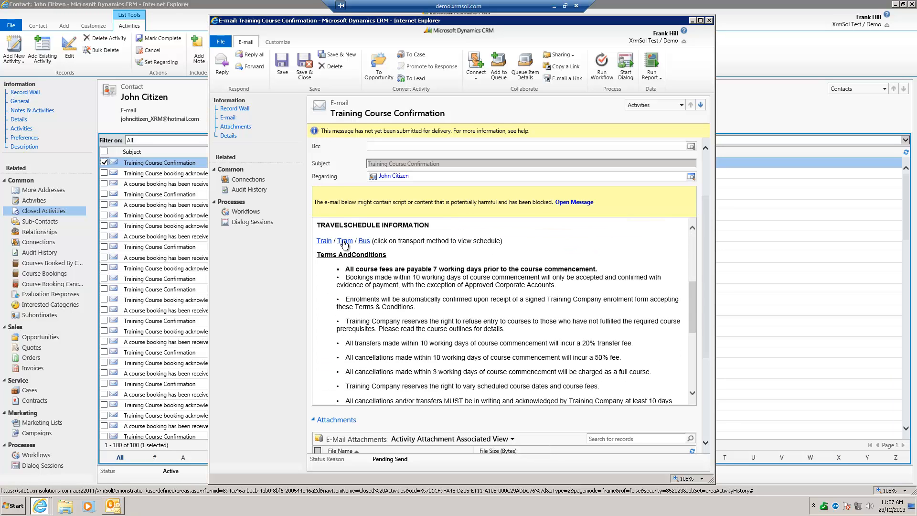
{"action": "scroll", "coordinate": [408, 321], "scroll_direction": "down", "scroll_amount": 2}
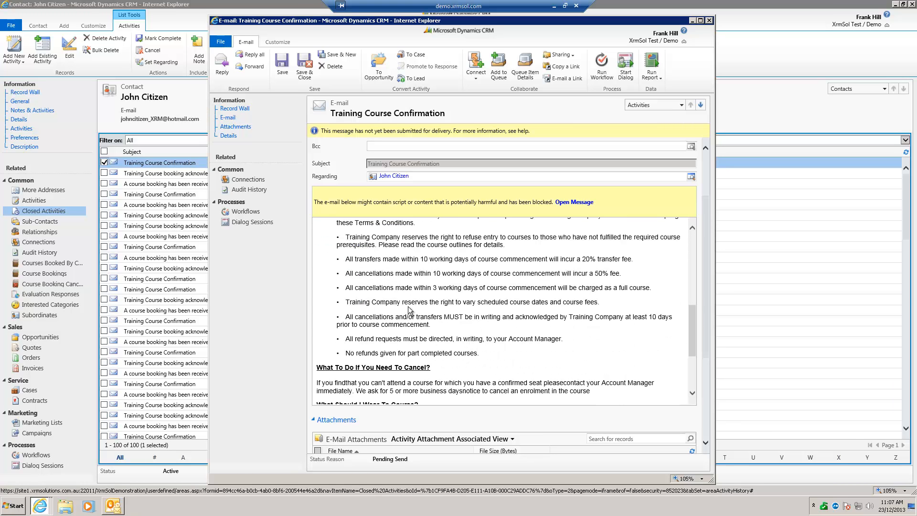
{"action": "scroll", "coordinate": [411, 311], "scroll_direction": "up", "scroll_amount": 1}
{"action": "scroll", "coordinate": [408, 308], "scroll_direction": "down", "scroll_amount": 5}
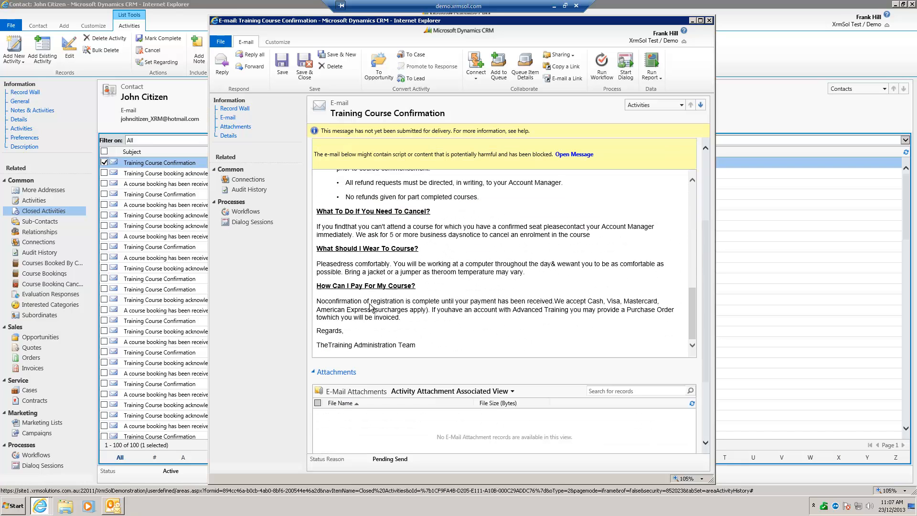
{"action": "scroll", "coordinate": [409, 306], "scroll_direction": "down", "scroll_amount": 2}
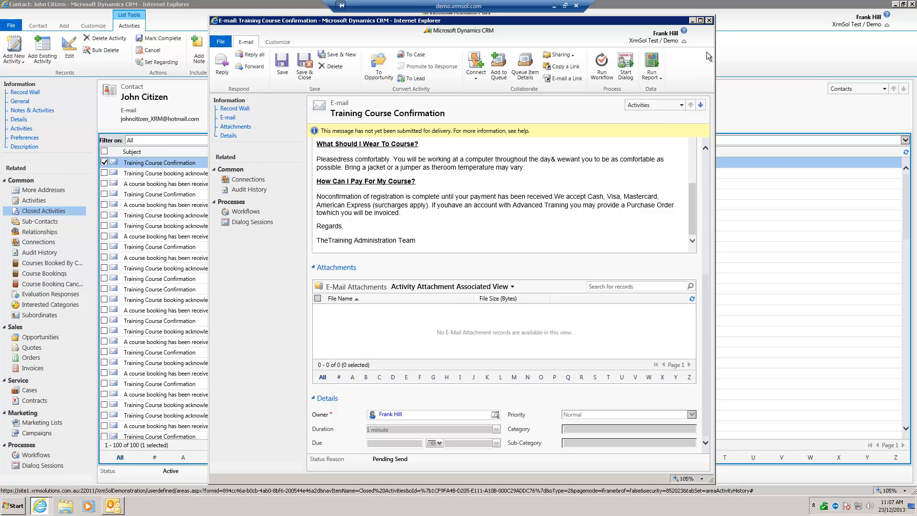
{"action": "left_click", "coordinate": [710, 20]}
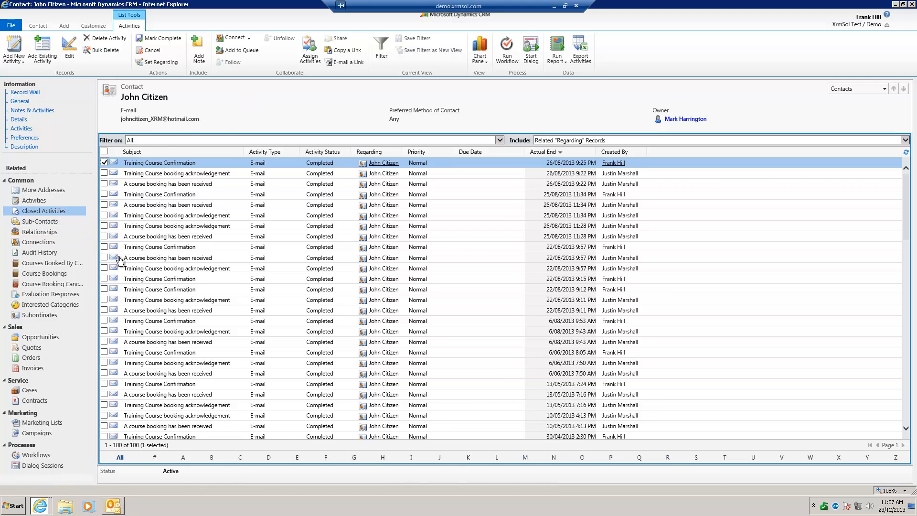
List the contact's Course Bookings and widen the Summary column to show the full booking titles
{"action": "left_click", "coordinate": [70, 277]}
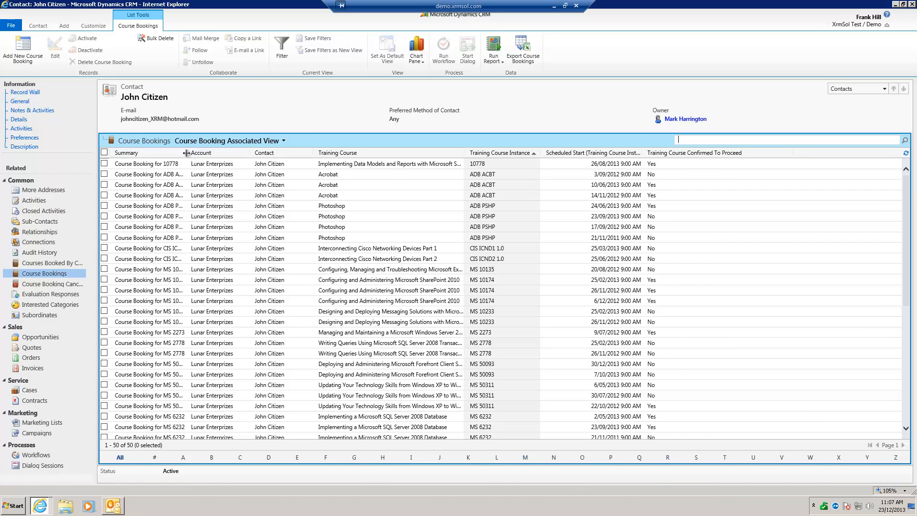
{"action": "left_click_drag", "start_coordinate": [186, 153], "coordinate": [251, 153]}
{"action": "scroll", "coordinate": [252, 300], "scroll_direction": "down", "scroll_amount": 3}
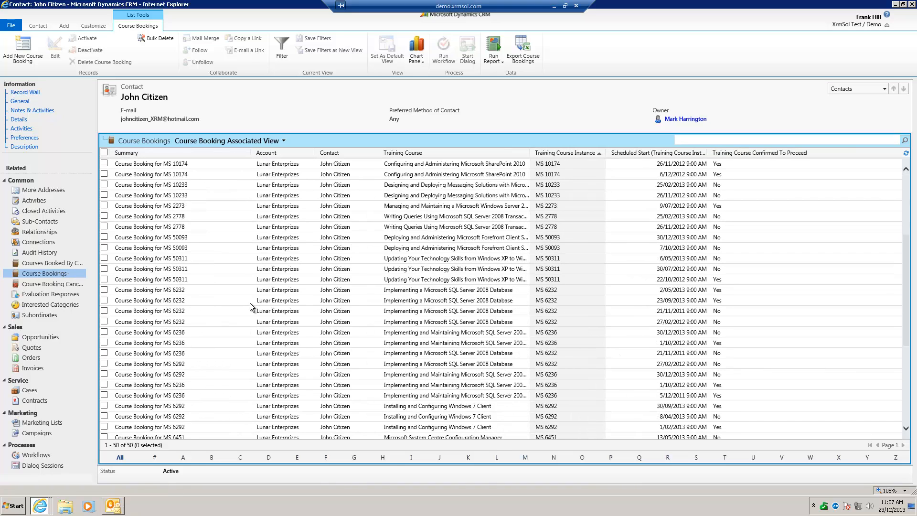
Open the MS 6236 course booking scheduled for 30/12/2013 and view its linked training course instance in a maximized window
{"action": "left_click", "coordinate": [194, 333]}
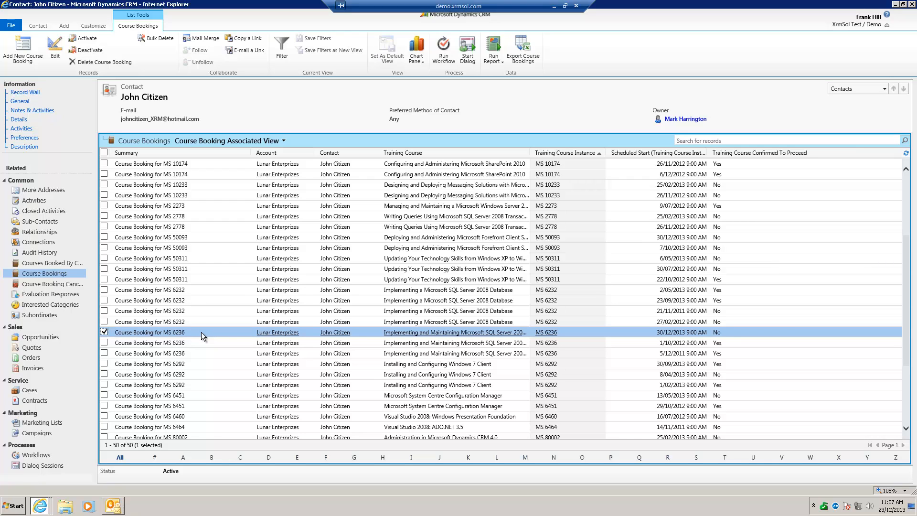
{"action": "double_click", "coordinate": [202, 332]}
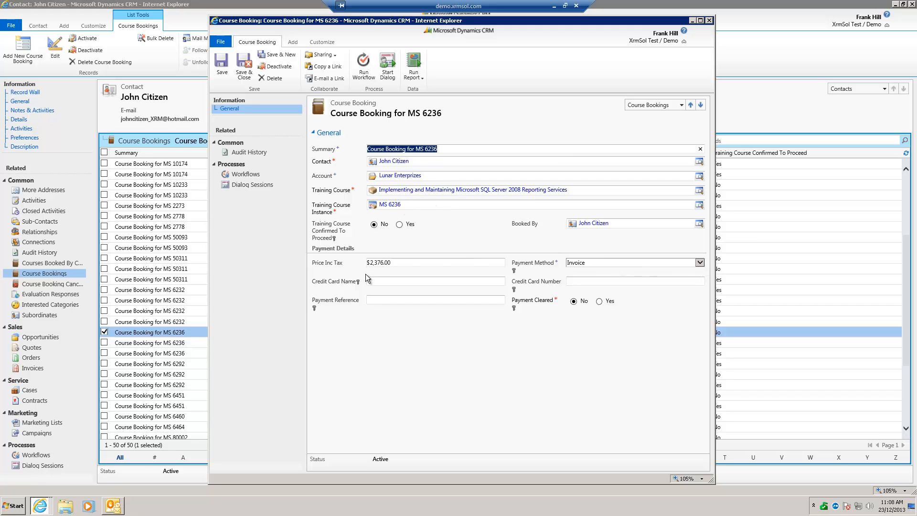
{"action": "left_click", "coordinate": [395, 207]}
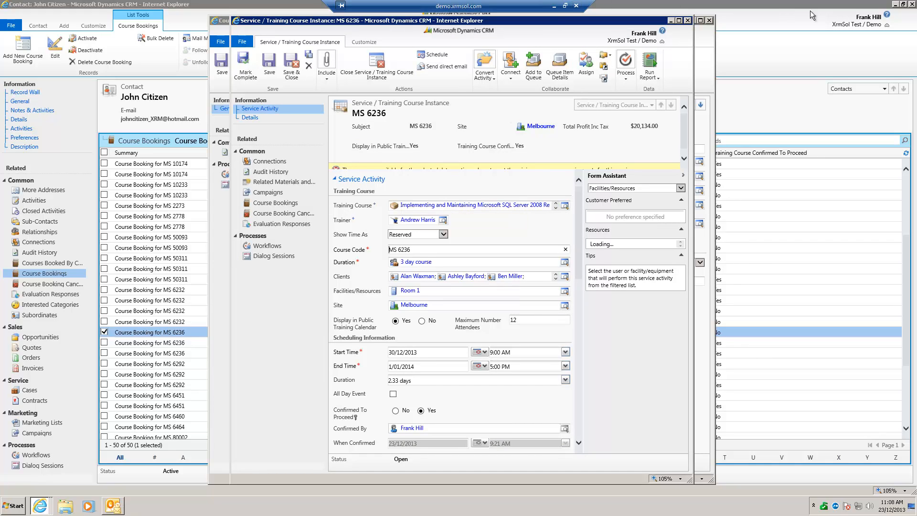
{"action": "left_click", "coordinate": [679, 19]}
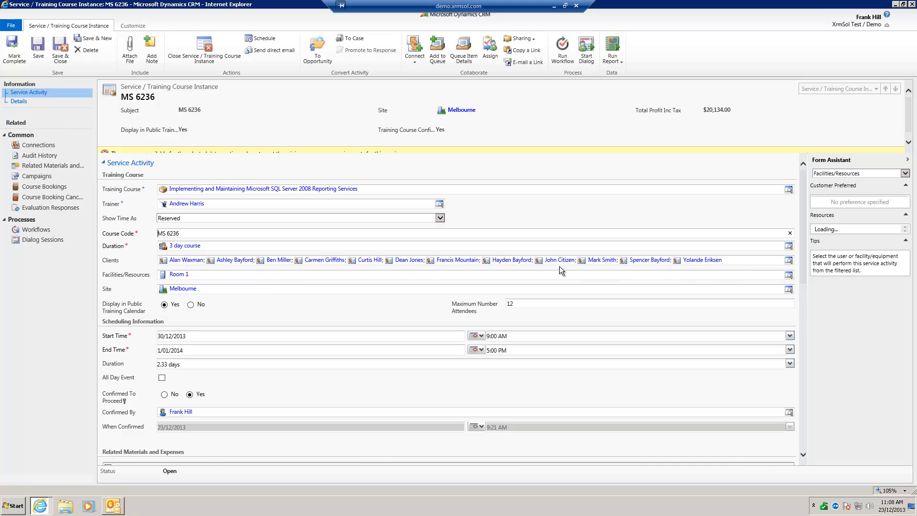
Try adding one contact to the course instance's Clients and removing another in the record lookup, and cancel the changes
{"action": "left_click", "coordinate": [789, 261]}
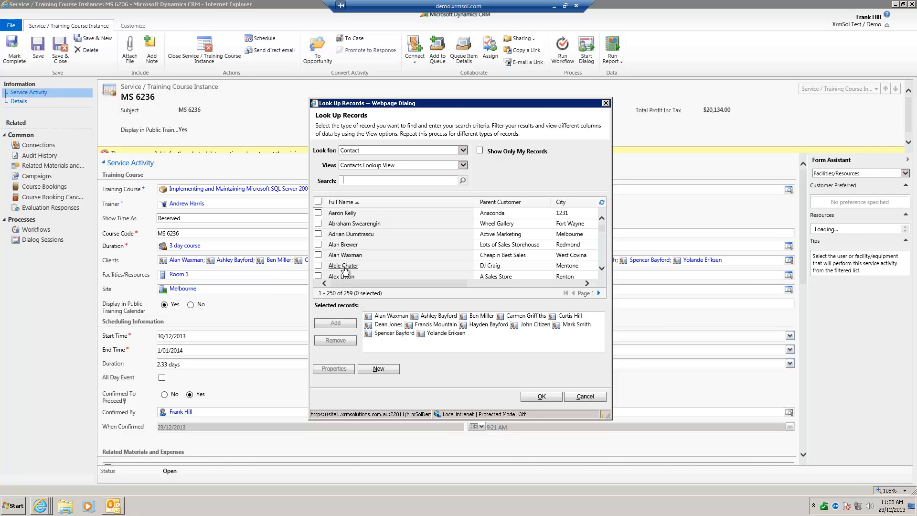
{"action": "left_click", "coordinate": [343, 267]}
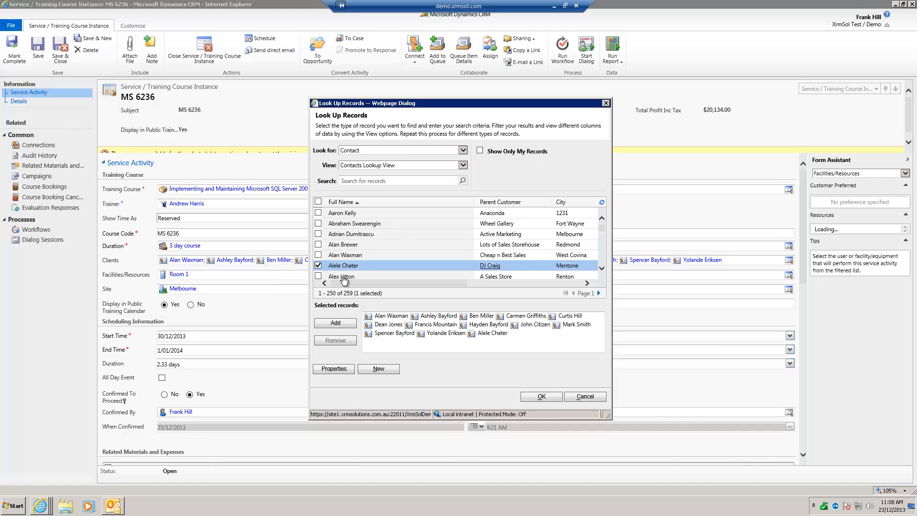
{"action": "left_click", "coordinate": [532, 319]}
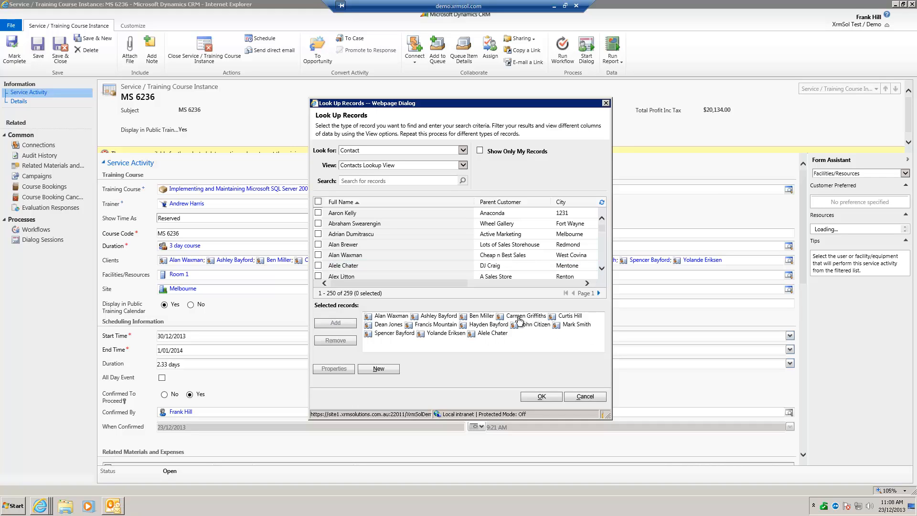
{"action": "left_click", "coordinate": [520, 317]}
{"action": "left_click", "coordinate": [336, 340]}
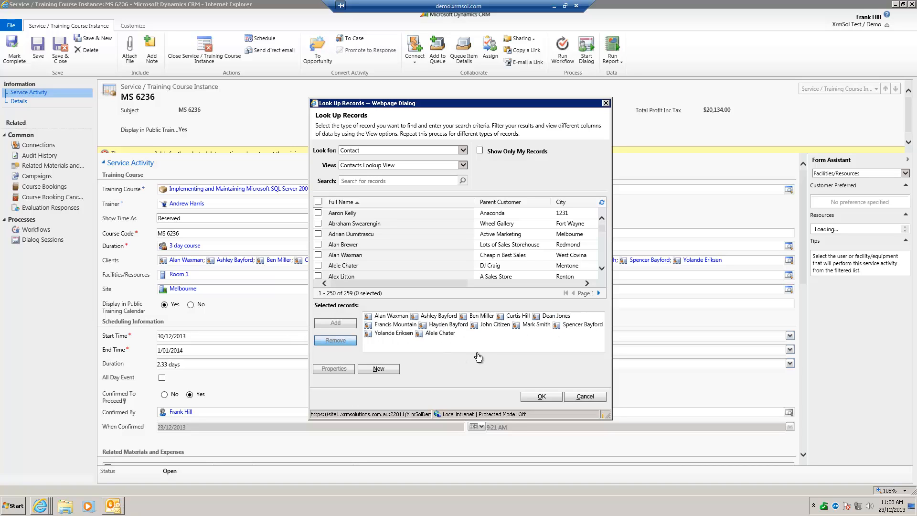
{"action": "left_click", "coordinate": [586, 397]}
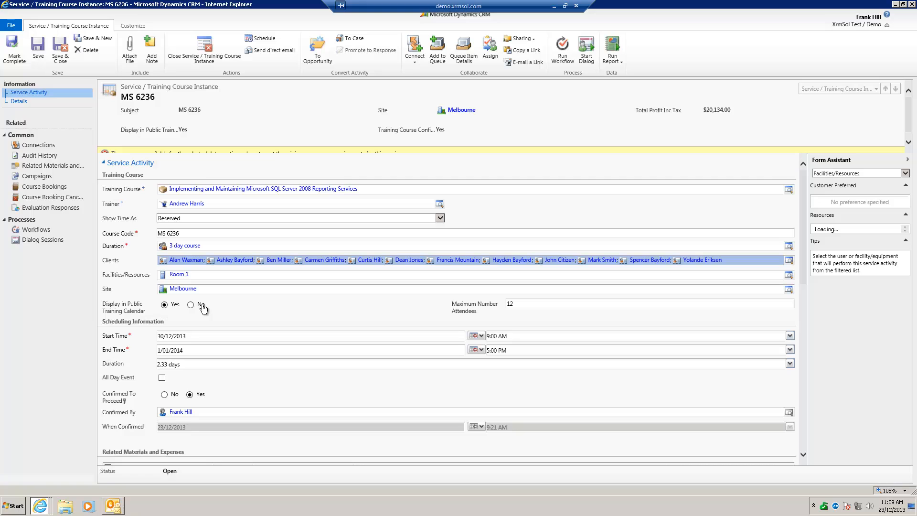
Review the course instance's scheduling information, open its full Related Materials and Expenses list and widen the Applies To column
{"action": "scroll", "coordinate": [242, 346], "scroll_direction": "down", "scroll_amount": 1}
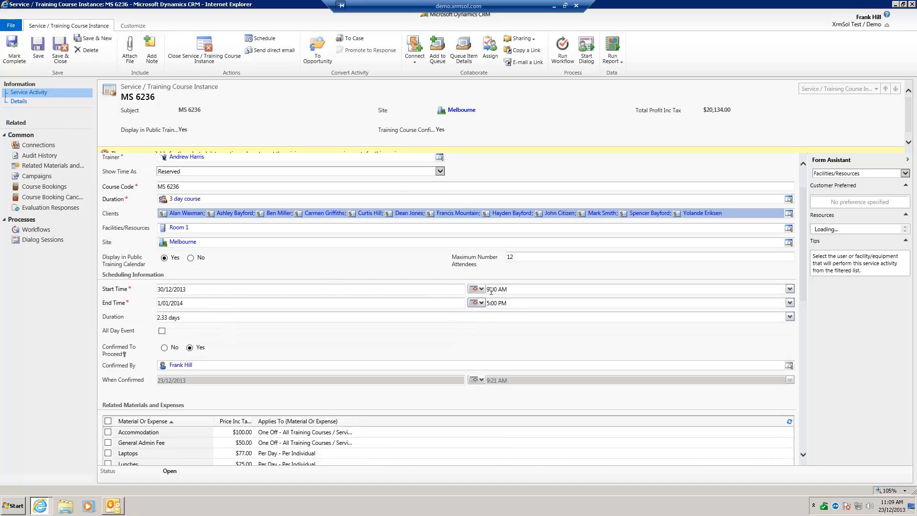
{"action": "scroll", "coordinate": [206, 358], "scroll_direction": "down", "scroll_amount": 1}
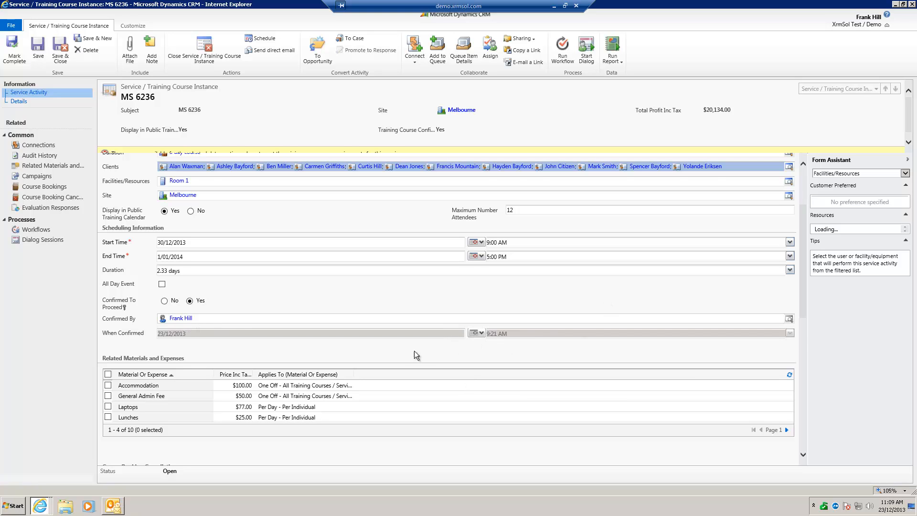
{"action": "scroll", "coordinate": [408, 350], "scroll_direction": "down", "scroll_amount": 3}
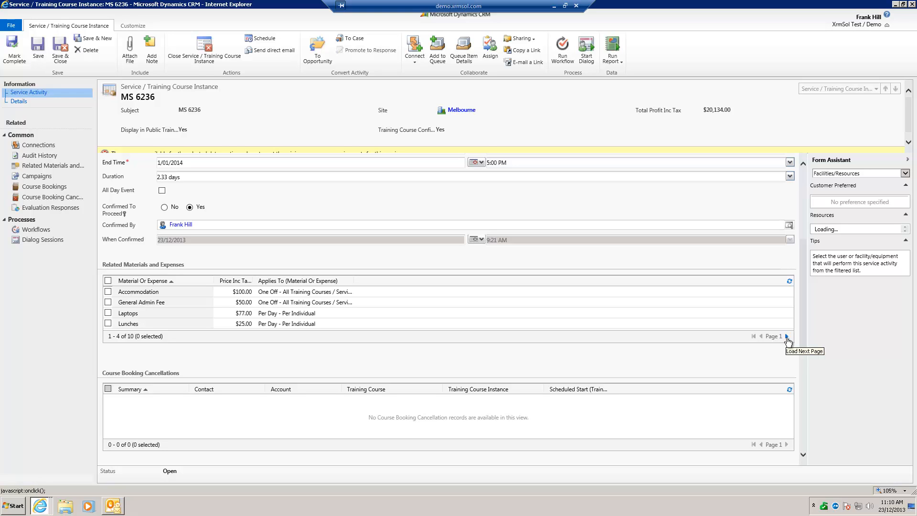
{"action": "left_click", "coordinate": [42, 166]}
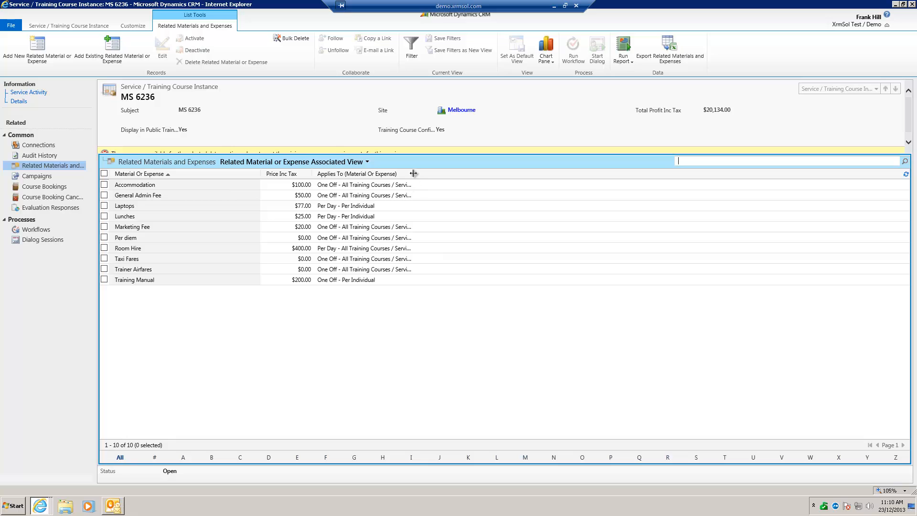
{"action": "left_click_drag", "start_coordinate": [414, 174], "coordinate": [492, 172]}
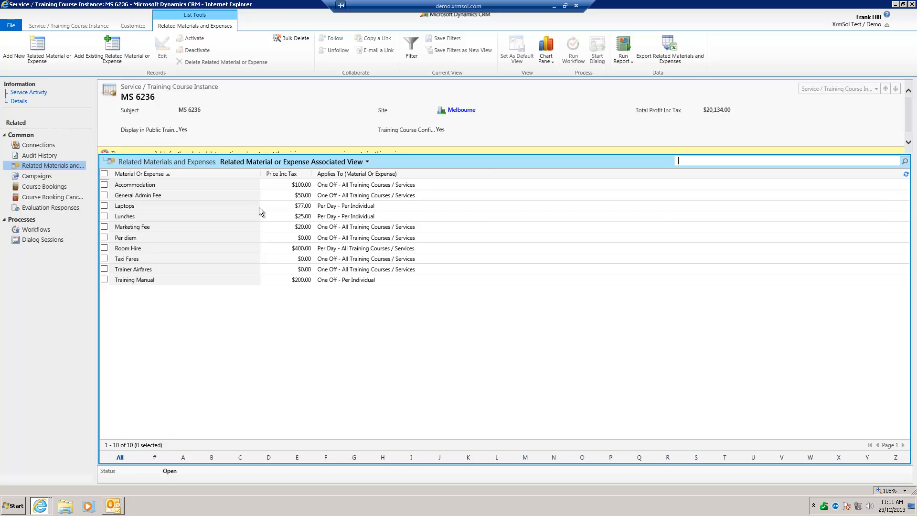
Return to the course instance's Service Activity form and review its clients, related expenses, booking cancellations, notes, and revenue, cost and profit totals
{"action": "left_click", "coordinate": [36, 95]}
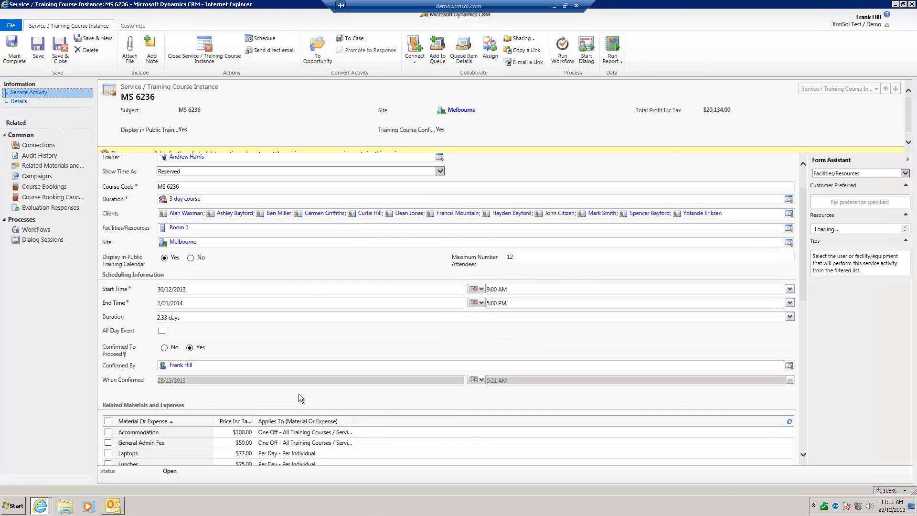
{"action": "scroll", "coordinate": [299, 394], "scroll_direction": "down", "scroll_amount": 3}
{"action": "scroll", "coordinate": [231, 310], "scroll_direction": "up", "scroll_amount": 5}
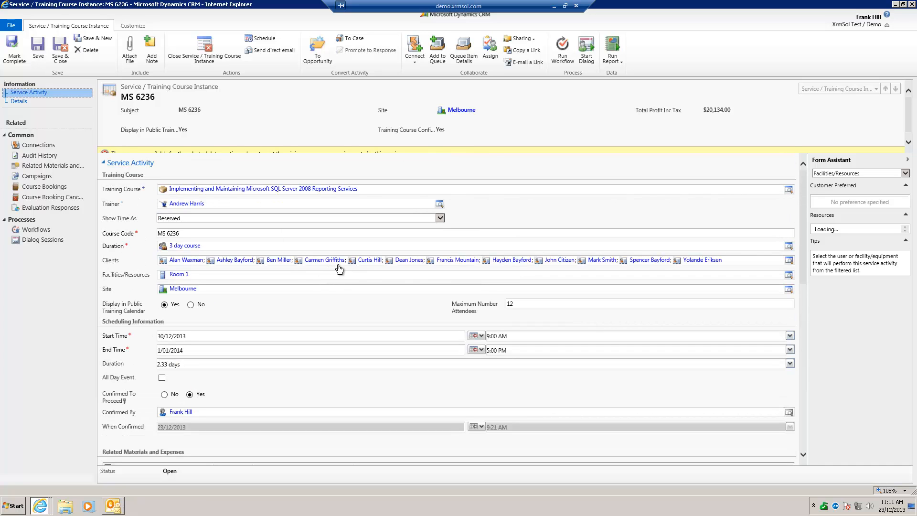
{"action": "scroll", "coordinate": [429, 362], "scroll_direction": "down", "scroll_amount": 5}
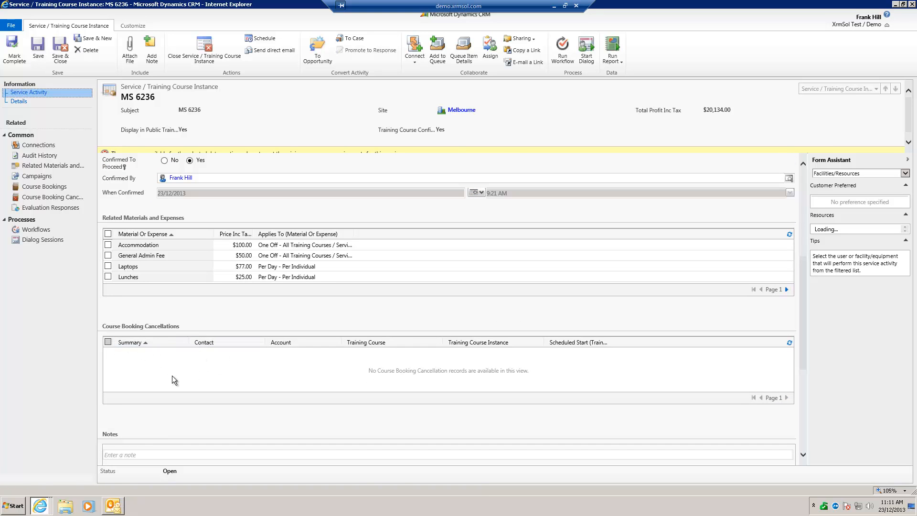
{"action": "scroll", "coordinate": [196, 409], "scroll_direction": "down", "scroll_amount": 3}
{"action": "scroll", "coordinate": [151, 377], "scroll_direction": "down", "scroll_amount": 3}
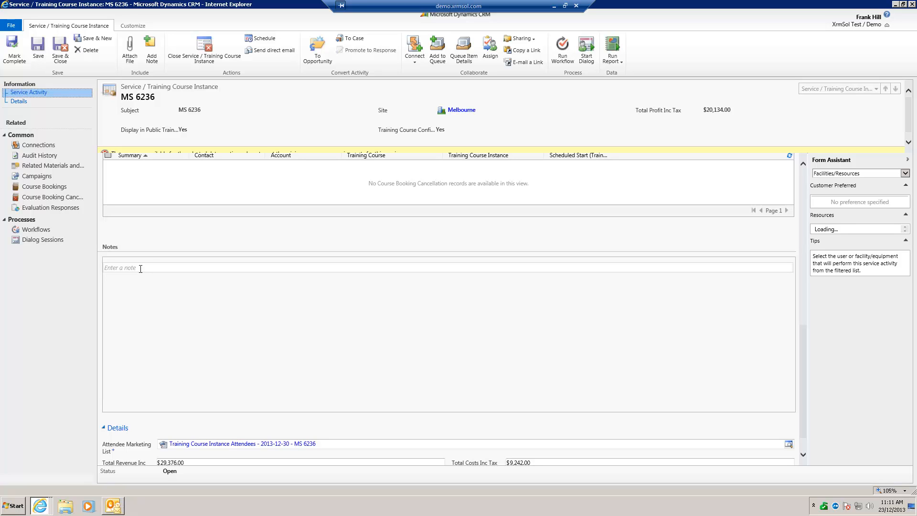
{"action": "scroll", "coordinate": [172, 231], "scroll_direction": "down", "scroll_amount": 1}
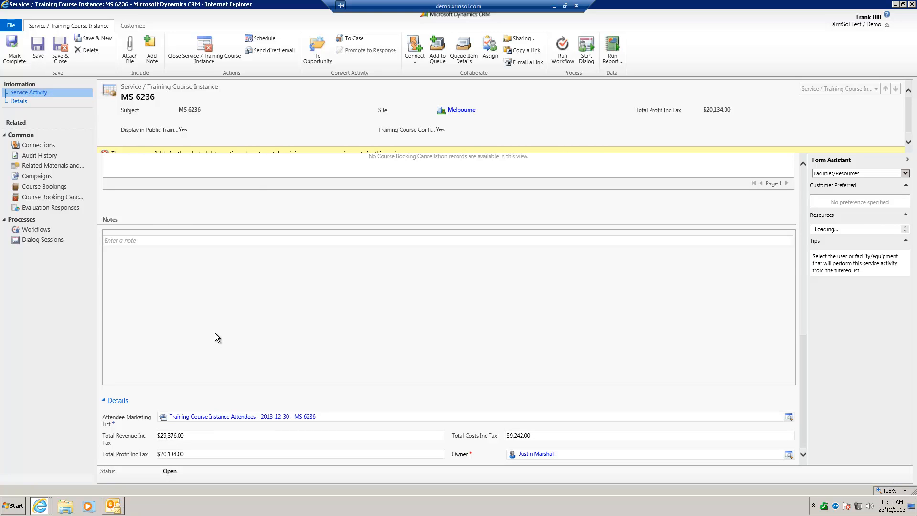
{"action": "scroll", "coordinate": [215, 334], "scroll_direction": "up", "scroll_amount": 5}
{"action": "scroll", "coordinate": [236, 271], "scroll_direction": "up", "scroll_amount": 8}
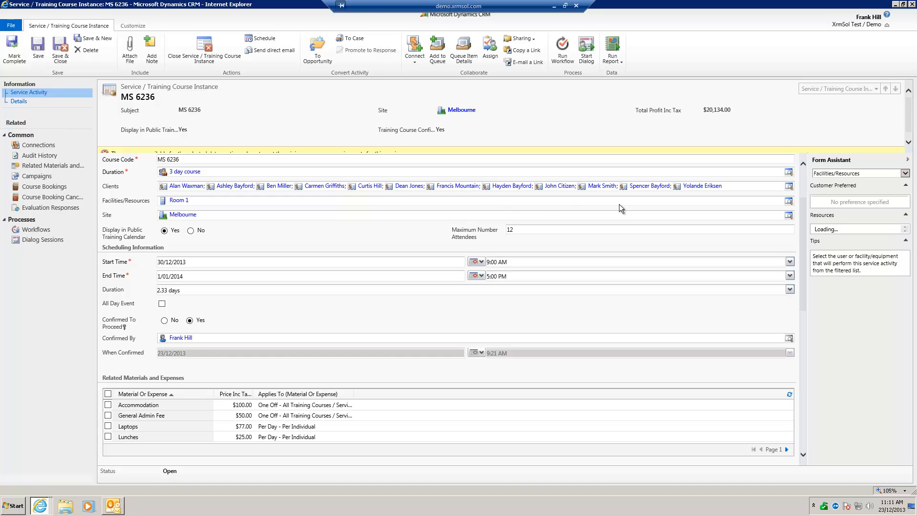
{"action": "scroll", "coordinate": [395, 362], "scroll_direction": "down", "scroll_amount": 13}
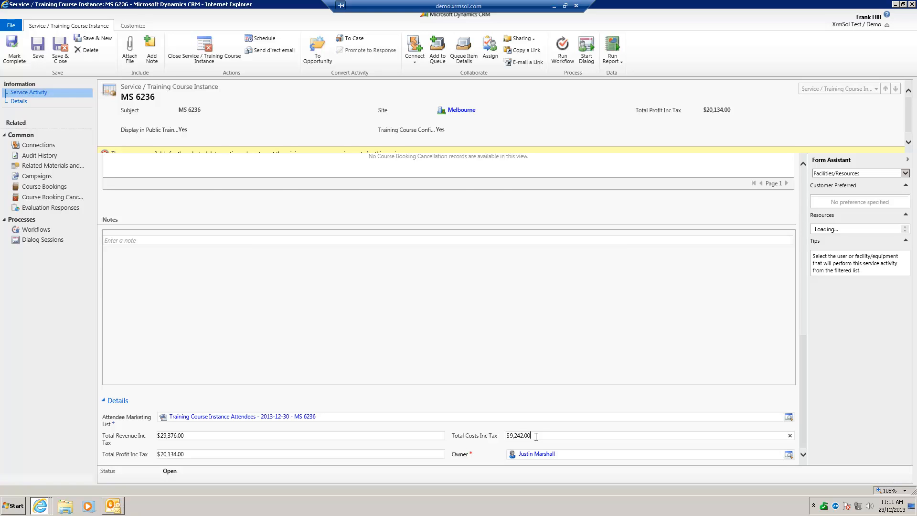
{"action": "scroll", "coordinate": [536, 436], "scroll_direction": "up", "scroll_amount": 4}
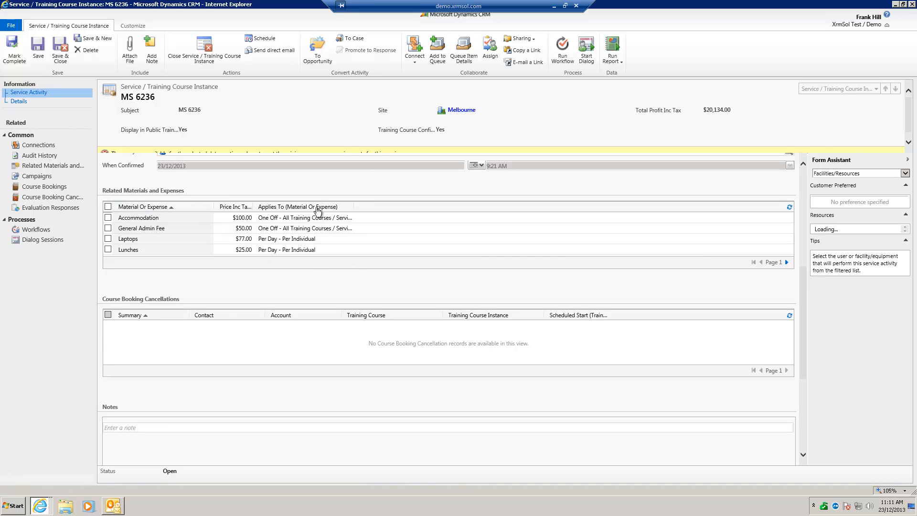
{"action": "scroll", "coordinate": [356, 415], "scroll_direction": "down", "scroll_amount": 4}
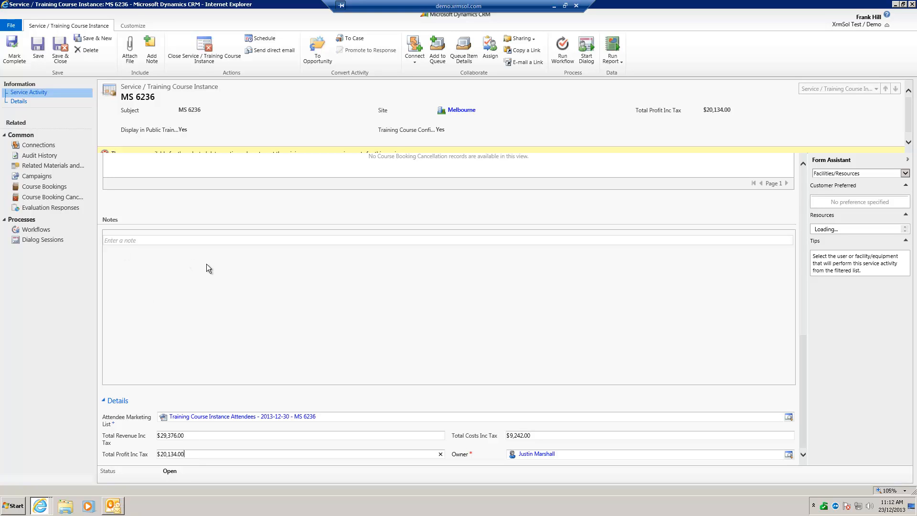
View the course instance's Evaluation Responses and Course Bookings lists, and return to the Service Activity form
{"action": "left_click", "coordinate": [50, 208]}
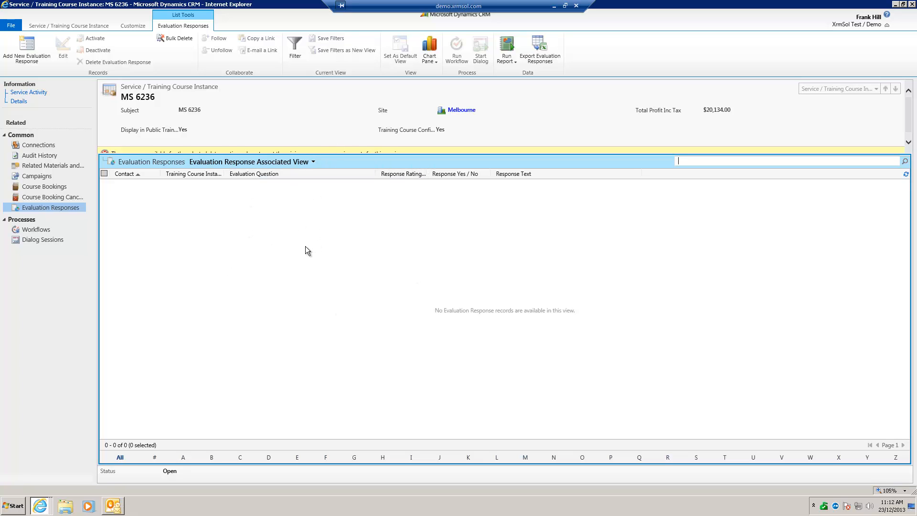
{"action": "left_click", "coordinate": [53, 189]}
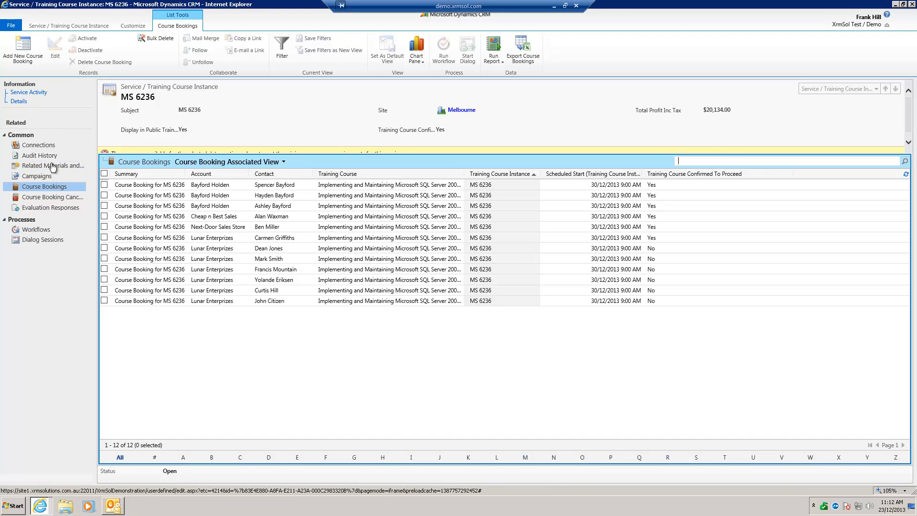
{"action": "left_click", "coordinate": [29, 93]}
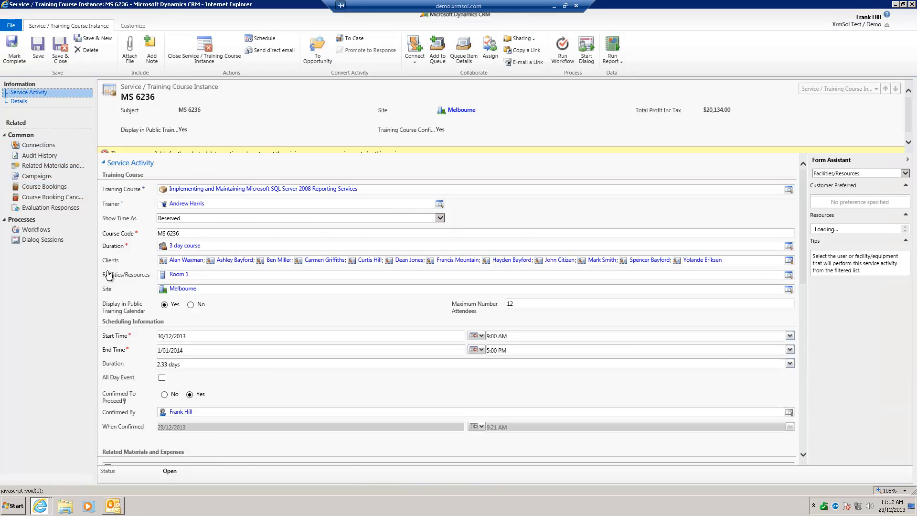
Open the linked Attendee Marketing List in a maximized window, view its Marketing List Members, and close the list
{"action": "scroll", "coordinate": [232, 406], "scroll_direction": "down", "scroll_amount": 10}
{"action": "scroll", "coordinate": [219, 418], "scroll_direction": "down", "scroll_amount": 1}
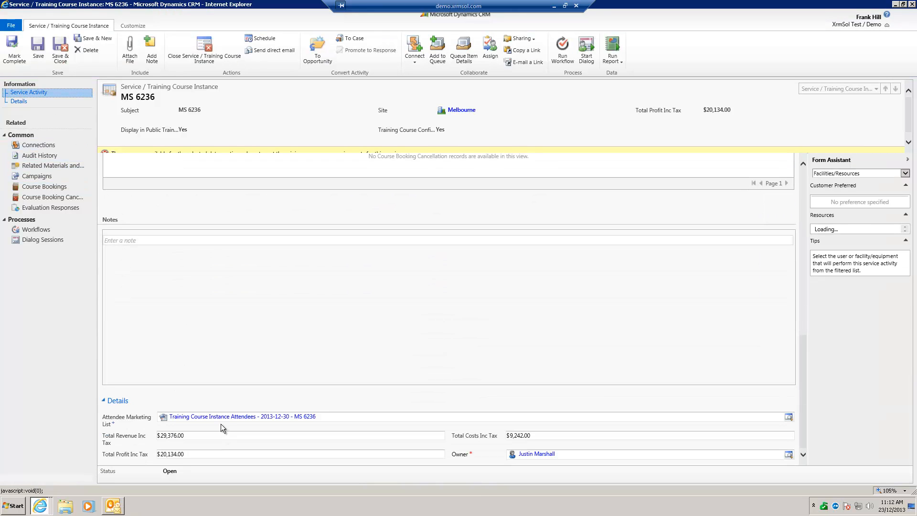
{"action": "left_click", "coordinate": [222, 417]}
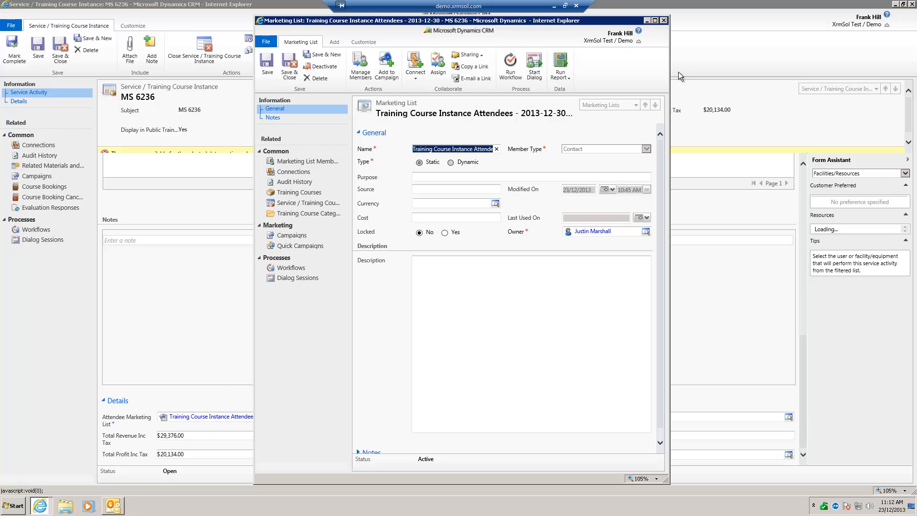
{"action": "left_click", "coordinate": [655, 21]}
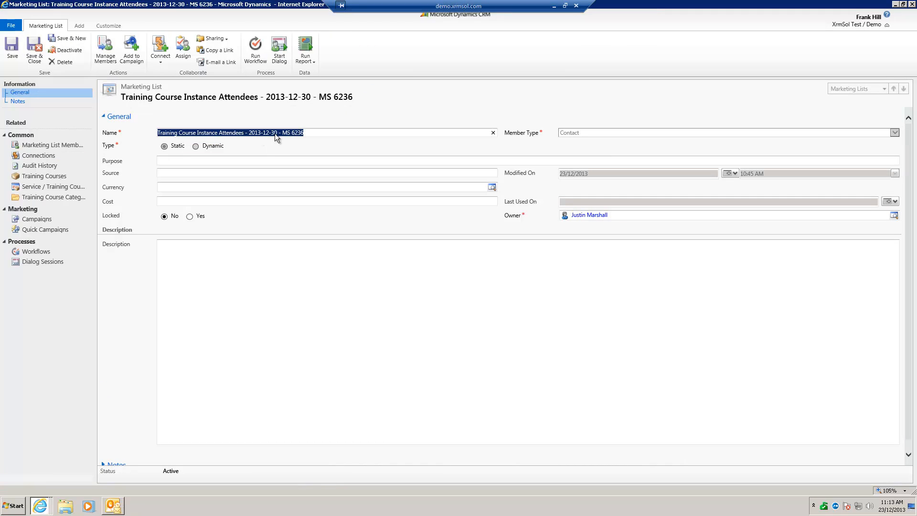
{"action": "left_click", "coordinate": [61, 150]}
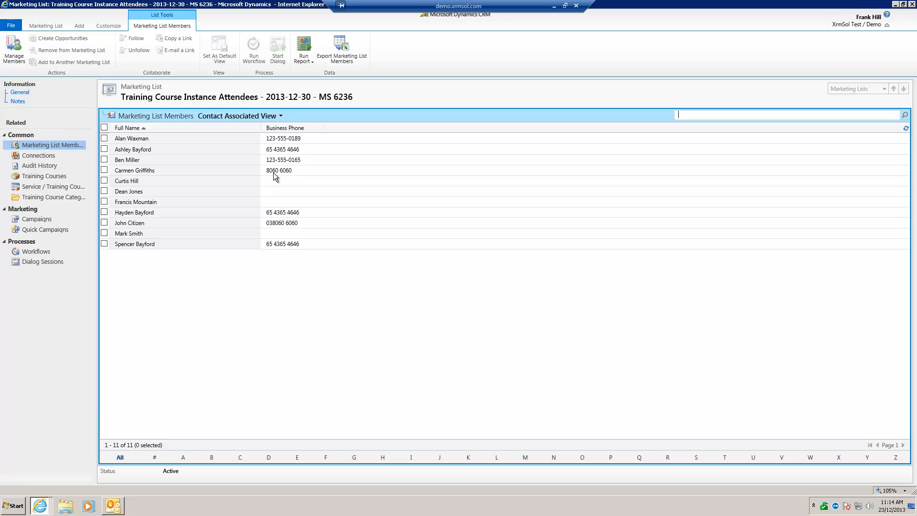
{"action": "left_click", "coordinate": [912, 4]}
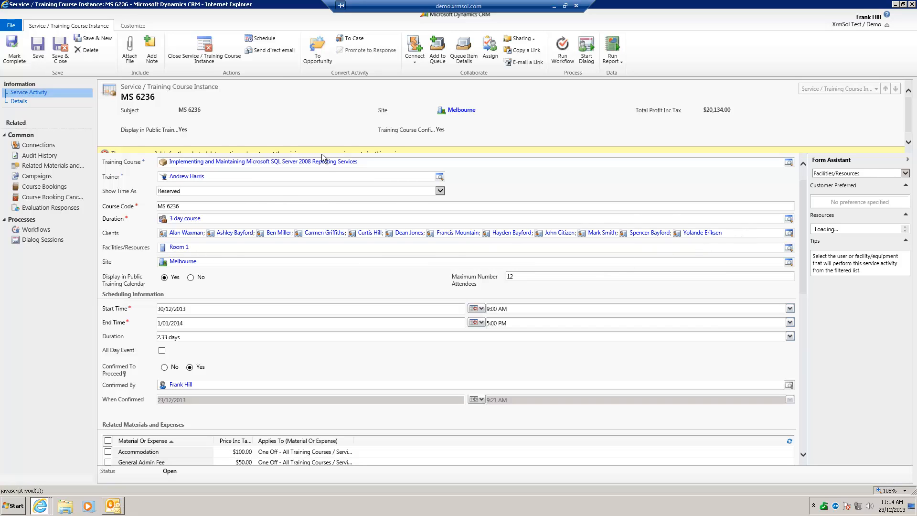
Send a direct e-mail from the course instance with the Course Confirmations template to the selected records on the current page
{"action": "left_click", "coordinate": [274, 51]}
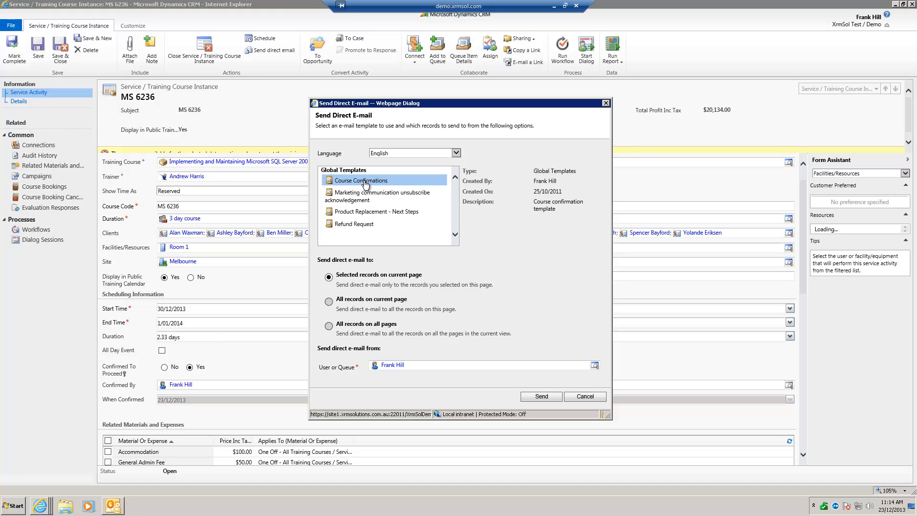
{"action": "left_click", "coordinate": [541, 397]}
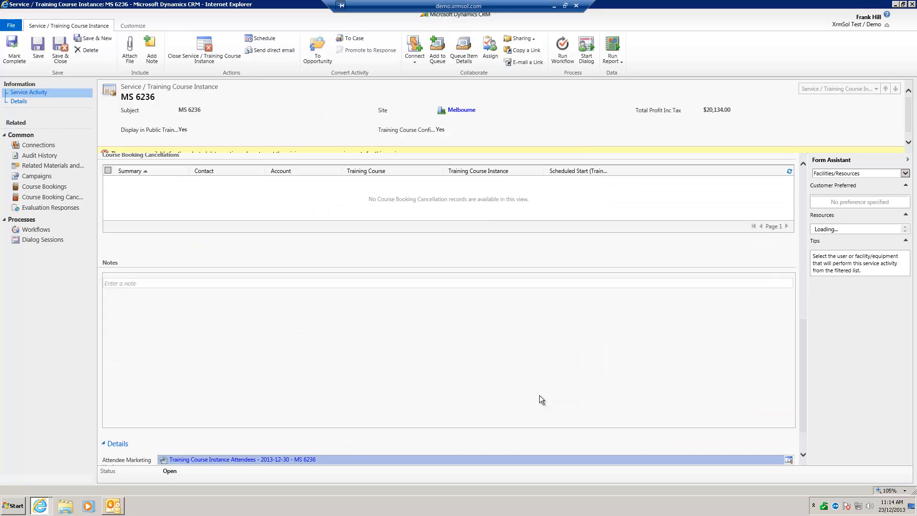
{"action": "scroll", "coordinate": [440, 343], "scroll_direction": "up", "scroll_amount": 10}
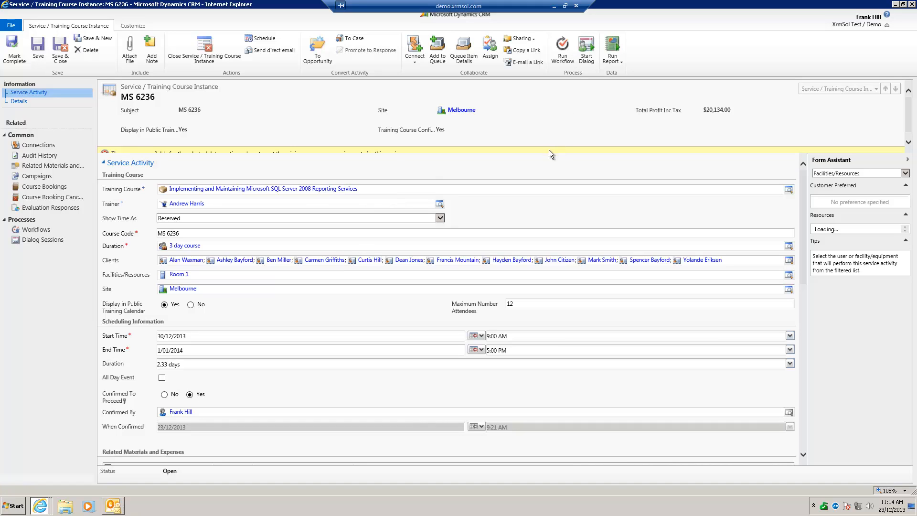
Show the reports available for the course instance, and close the course instance, course booking and contact windows
{"action": "left_click", "coordinate": [614, 62]}
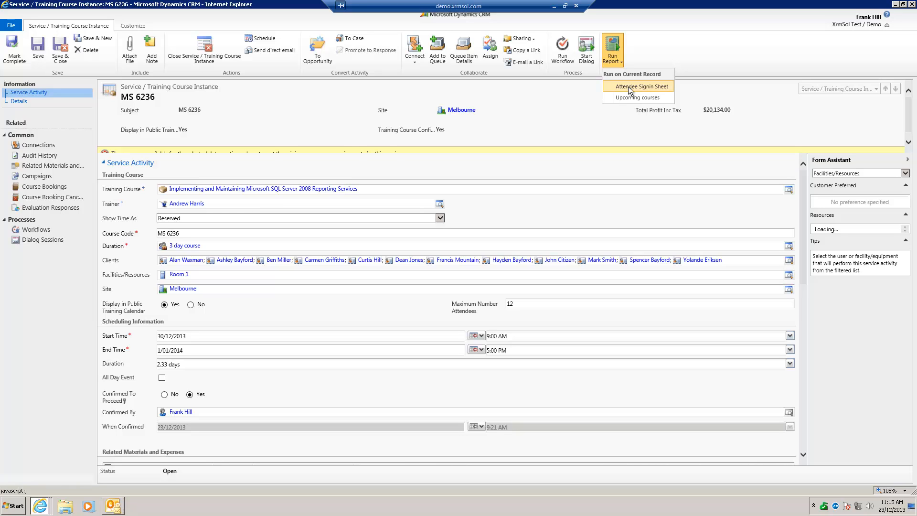
{"action": "left_click", "coordinate": [913, 4]}
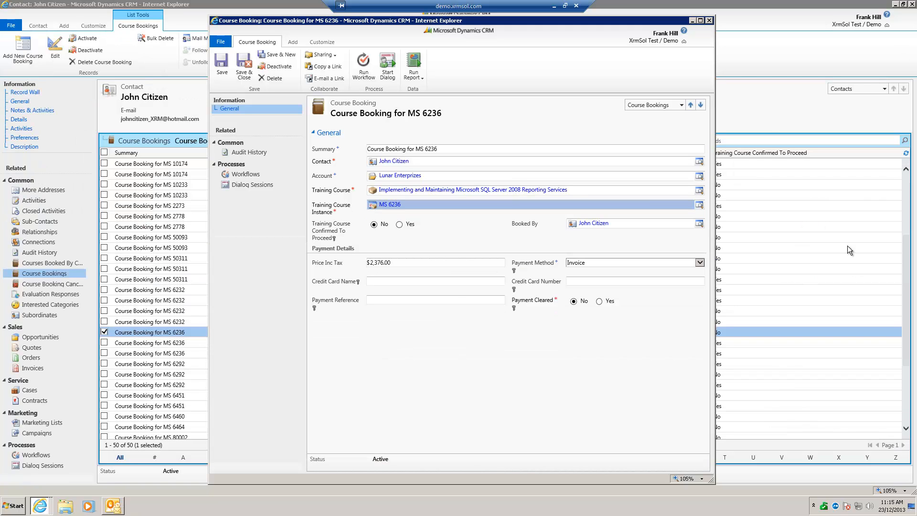
{"action": "left_click", "coordinate": [709, 21]}
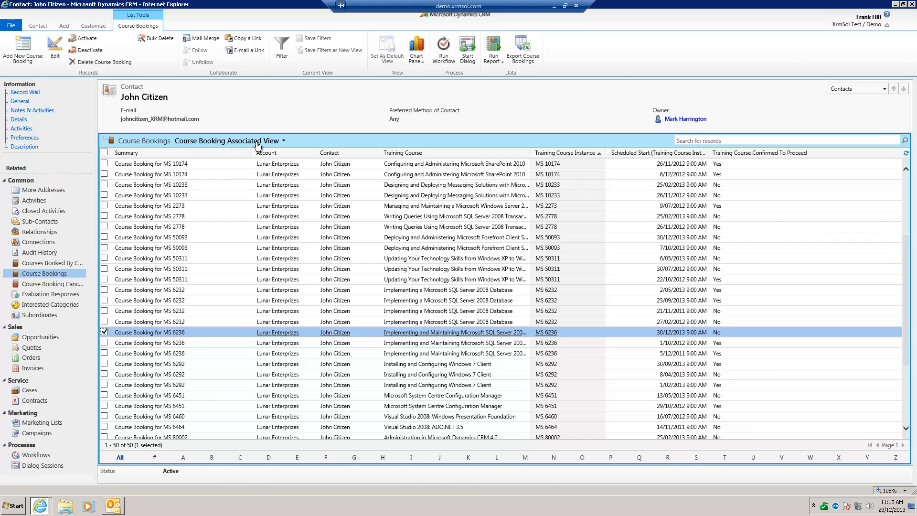
{"action": "left_click", "coordinate": [912, 4]}
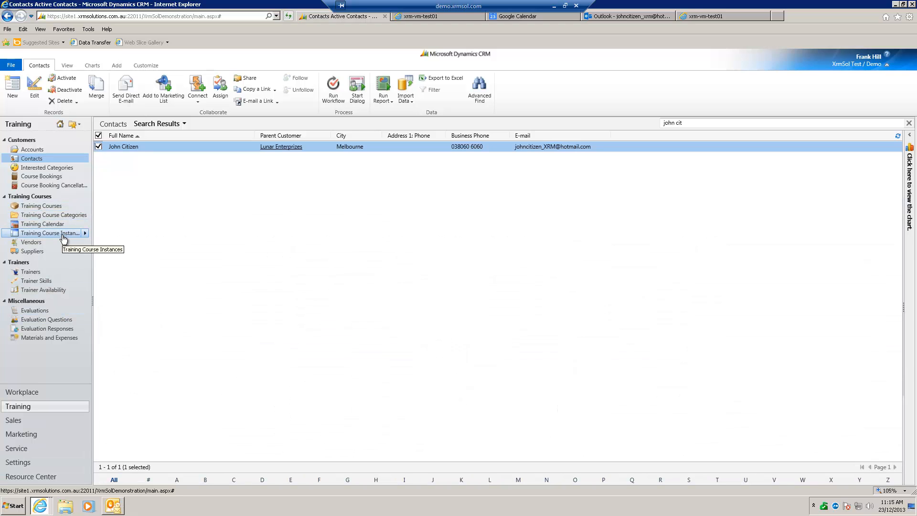
Open the Training Course Instances list and examine the instances' profits, customers, scheduled dates, trainers and resources
{"action": "left_click", "coordinate": [69, 235]}
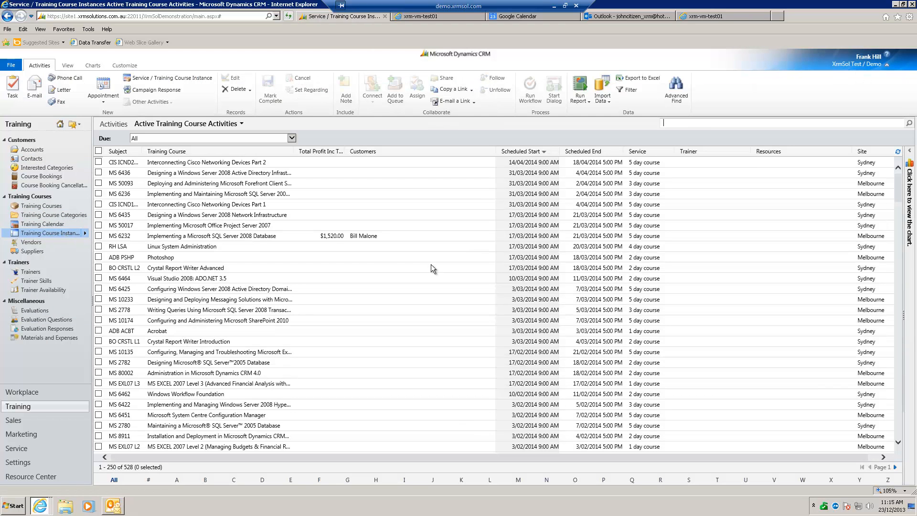
{"action": "scroll", "coordinate": [380, 366], "scroll_direction": "down", "scroll_amount": 2}
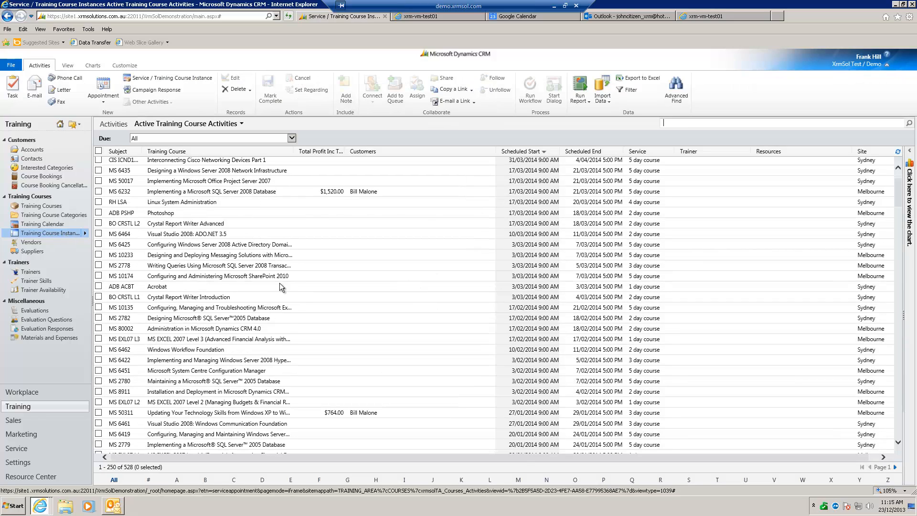
{"action": "scroll", "coordinate": [287, 320], "scroll_direction": "down", "scroll_amount": 15}
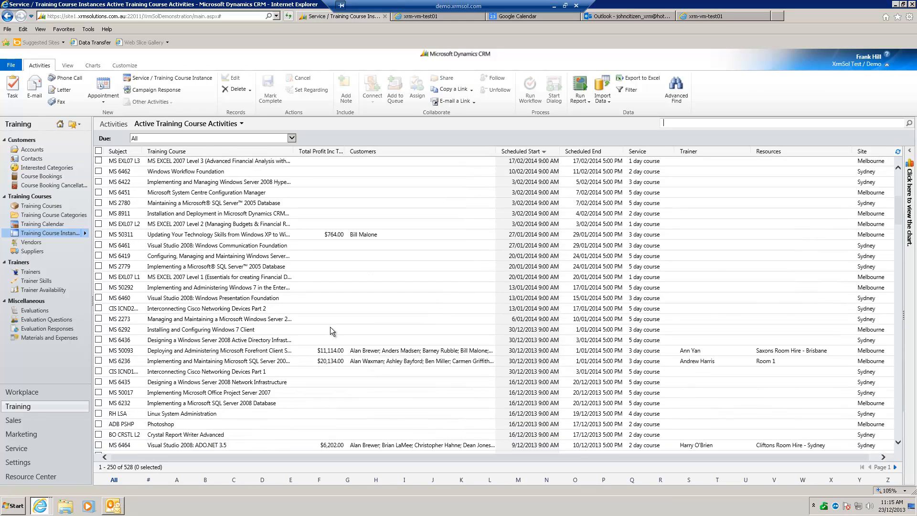
{"action": "scroll", "coordinate": [348, 328], "scroll_direction": "down", "scroll_amount": 2}
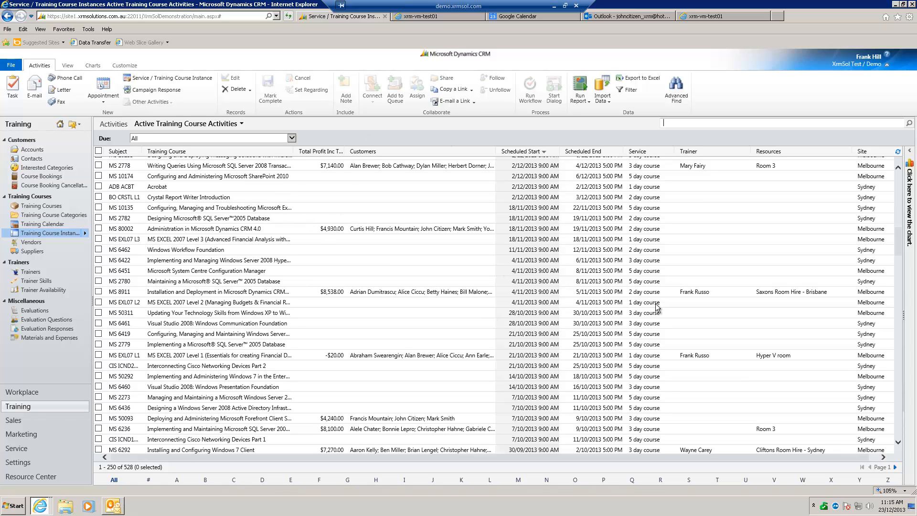
{"action": "scroll", "coordinate": [566, 306], "scroll_direction": "down", "scroll_amount": 2}
{"action": "scroll", "coordinate": [567, 306], "scroll_direction": "up", "scroll_amount": 5}
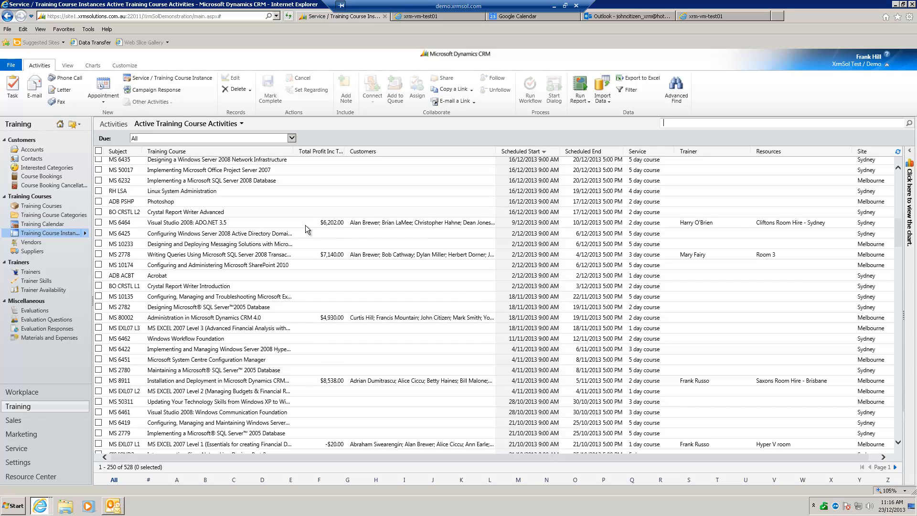
Open the Training Calendar and review the scheduled course dates by month
{"action": "left_click", "coordinate": [64, 225]}
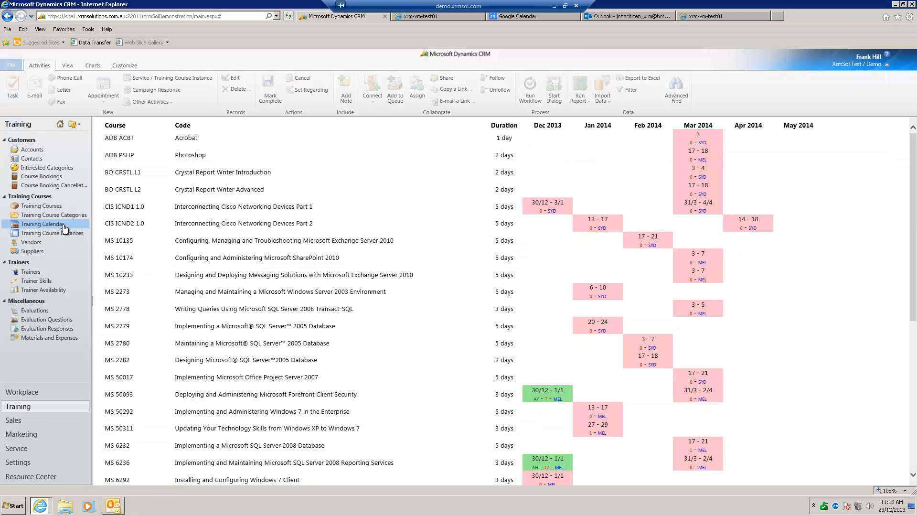
{"action": "scroll", "coordinate": [502, 351], "scroll_direction": "down", "scroll_amount": 2}
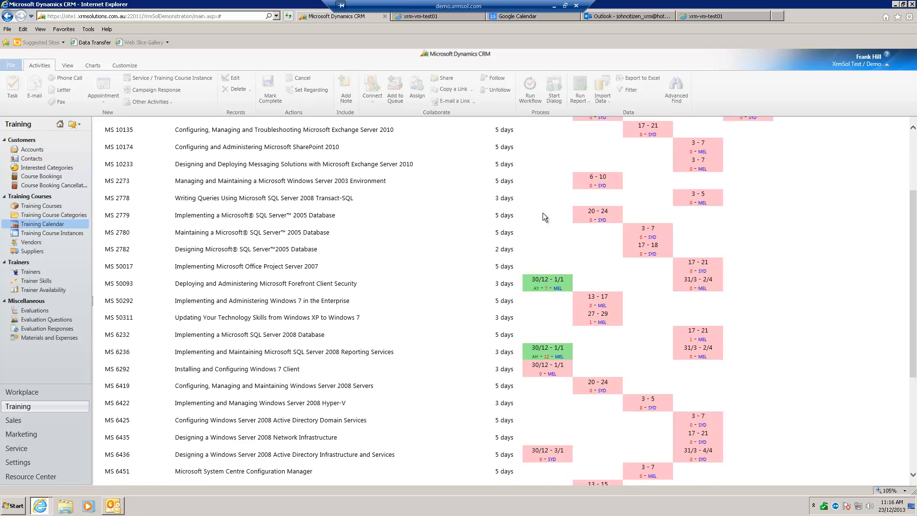
{"action": "scroll", "coordinate": [543, 213], "scroll_direction": "up", "scroll_amount": 2}
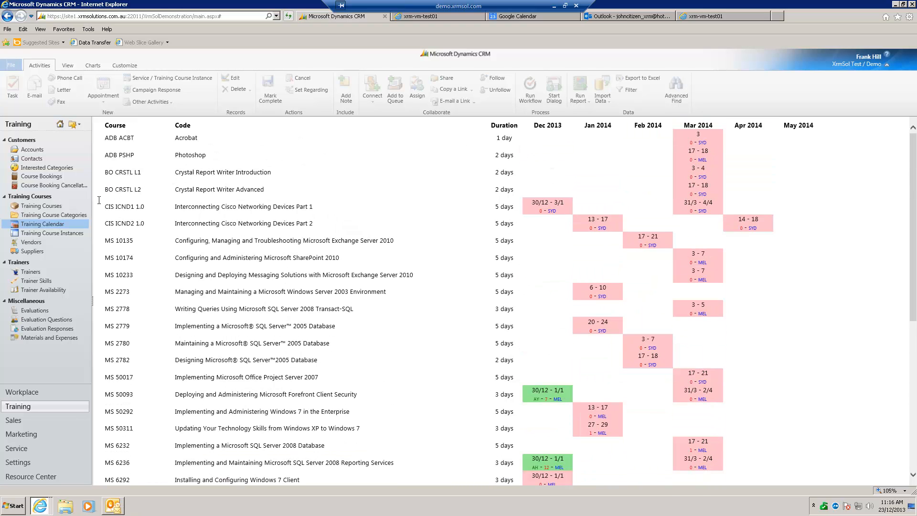
Go back to Training Course Instances and browse the active training course activities around December 2013 and early 2014
{"action": "left_click", "coordinate": [62, 234]}
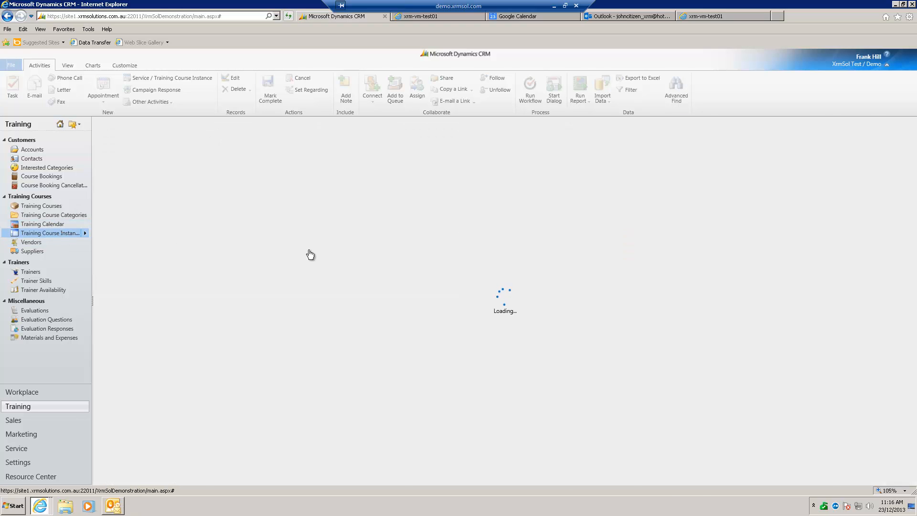
{"action": "scroll", "coordinate": [372, 342], "scroll_direction": "down", "scroll_amount": 15}
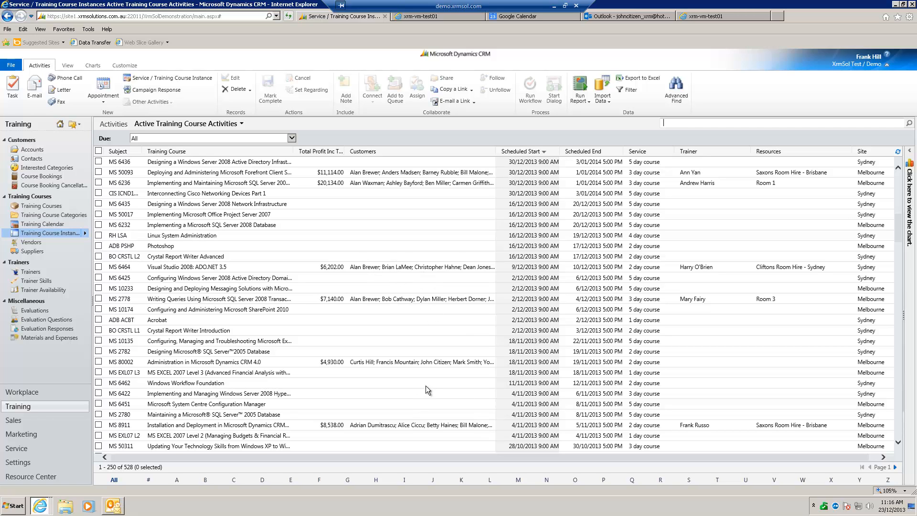
{"action": "scroll", "coordinate": [420, 317], "scroll_direction": "up", "scroll_amount": 5}
{"action": "scroll", "coordinate": [421, 316], "scroll_direction": "up", "scroll_amount": 3}
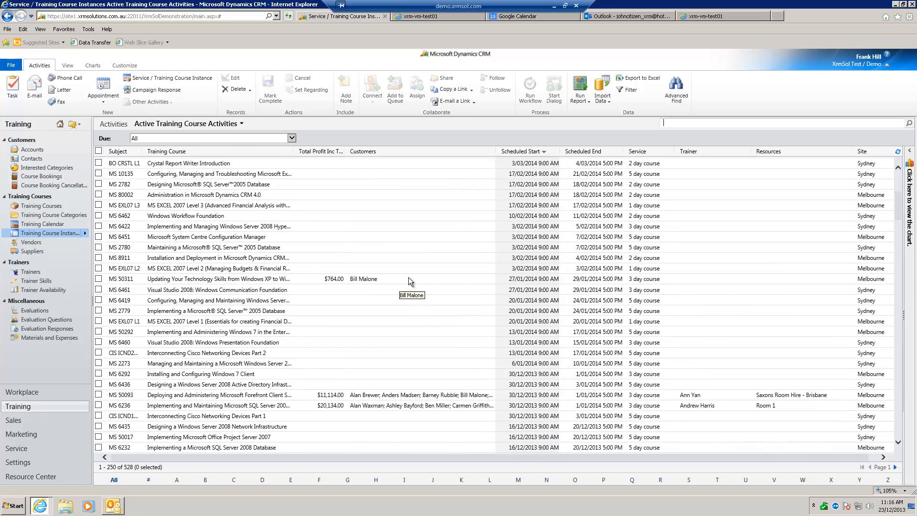
Review the Vendors, Suppliers, Trainers, Trainer Skills and Trainer Availability lists in the Training area
{"action": "left_click", "coordinate": [43, 243]}
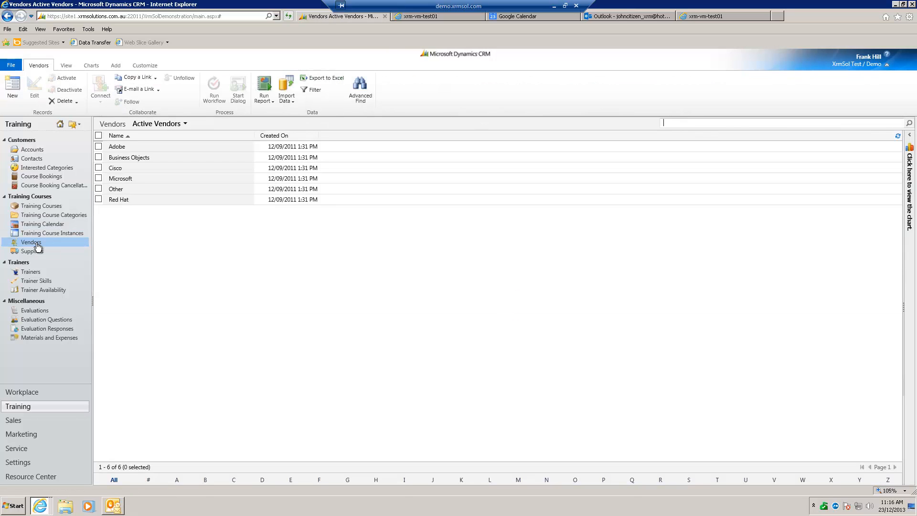
{"action": "left_click", "coordinate": [53, 252]}
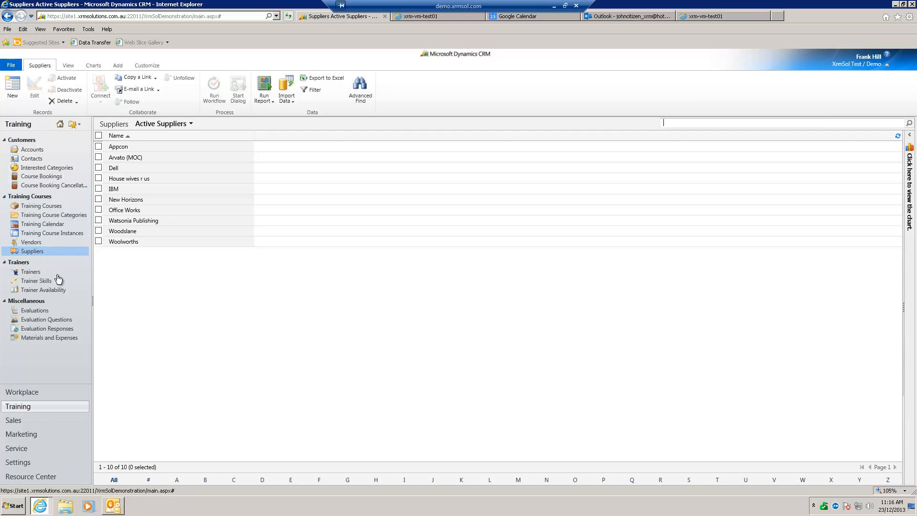
{"action": "left_click", "coordinate": [57, 275]}
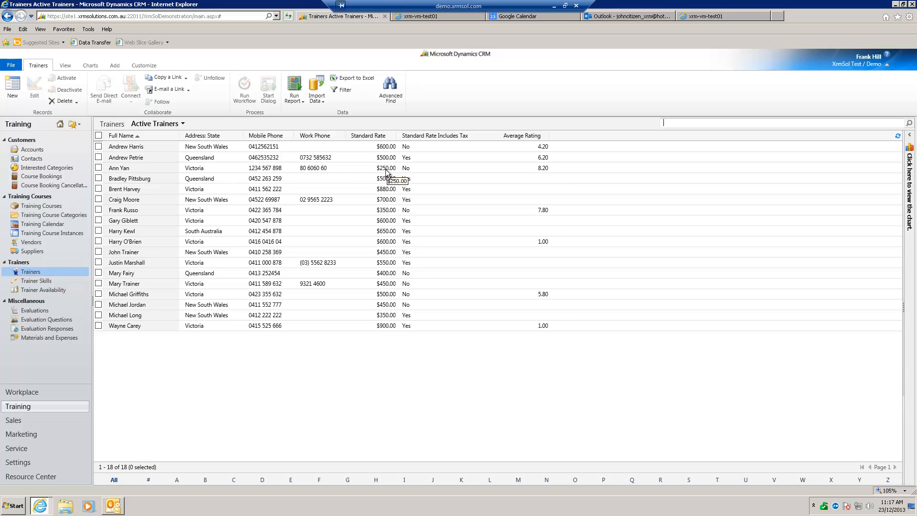
{"action": "left_click", "coordinate": [43, 285]}
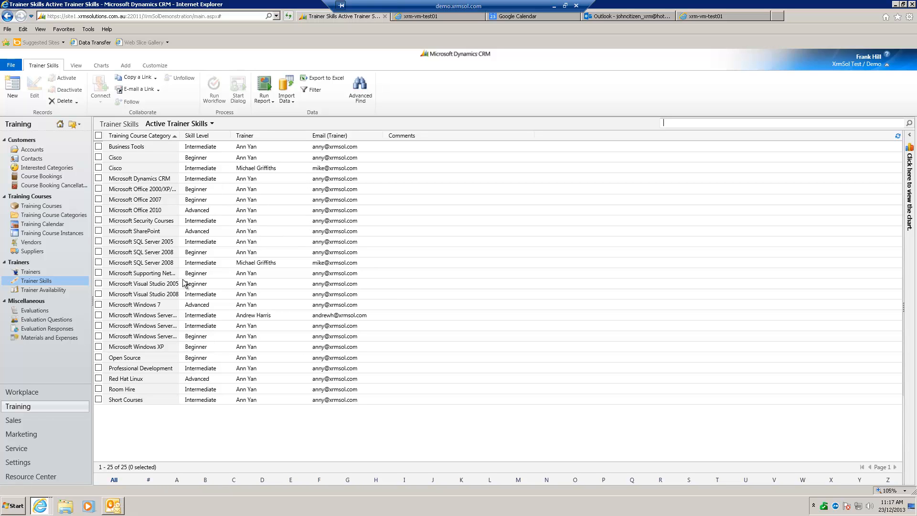
{"action": "left_click", "coordinate": [64, 291]}
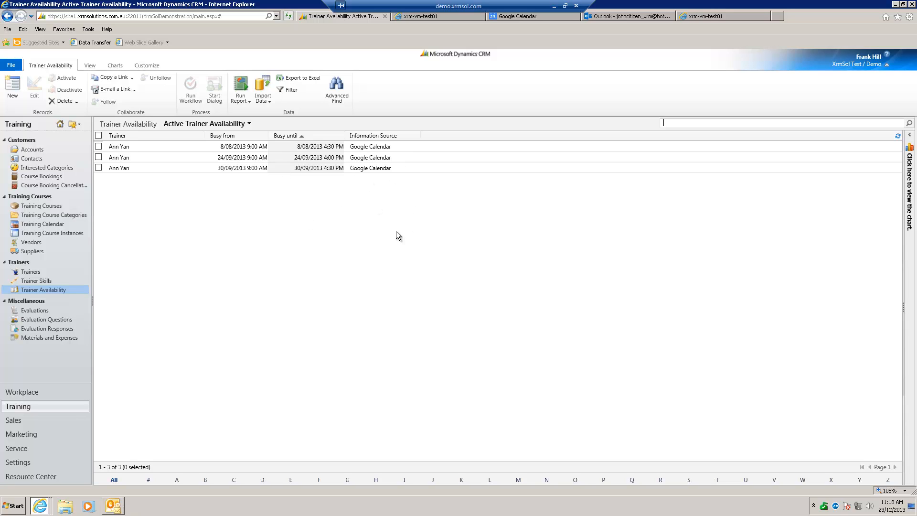
Switch to Google Calendar and create a "SQL Course" event on Tuesday, December 24, 2013 from 9am to 5pm
{"action": "left_click", "coordinate": [527, 16]}
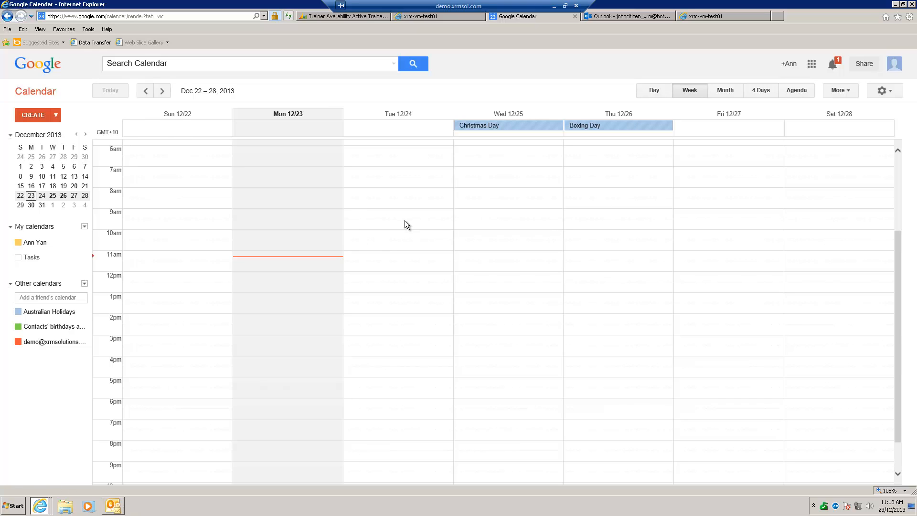
{"action": "left_click_drag", "start_coordinate": [393, 214], "coordinate": [397, 368]}
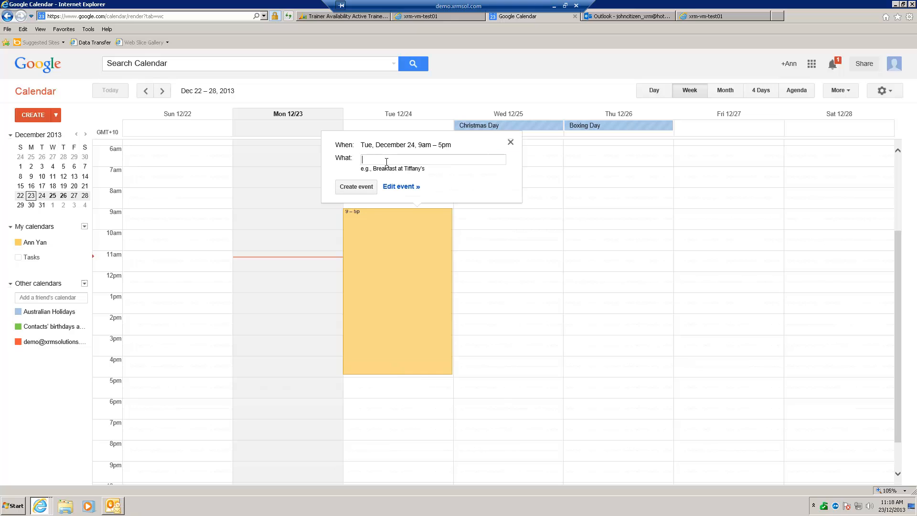
{"action": "type", "text": "SQL Con"}
{"action": "type", "text": "rse"}
{"action": "left_click", "coordinate": [353, 186]}
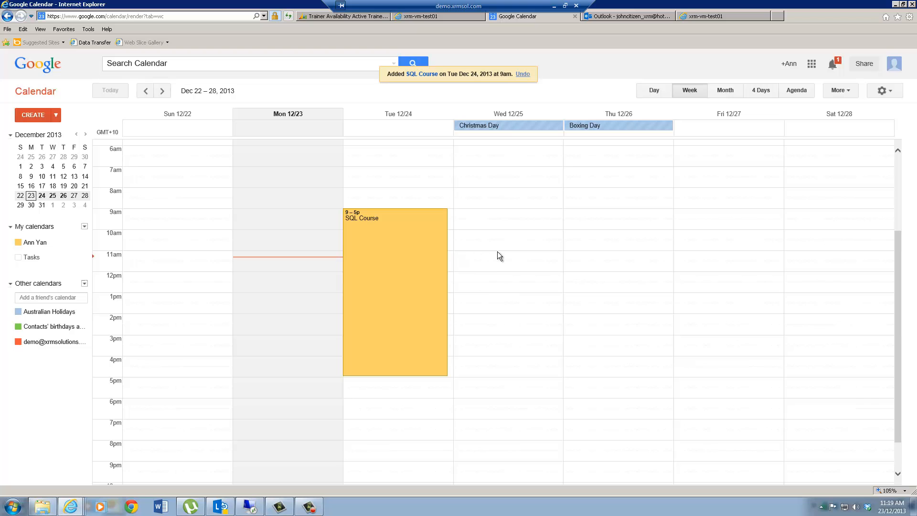
Return to the CRM, refresh the Trainer Availability list, and compare its busy times with the Google Calendar event
{"action": "left_click", "coordinate": [321, 15]}
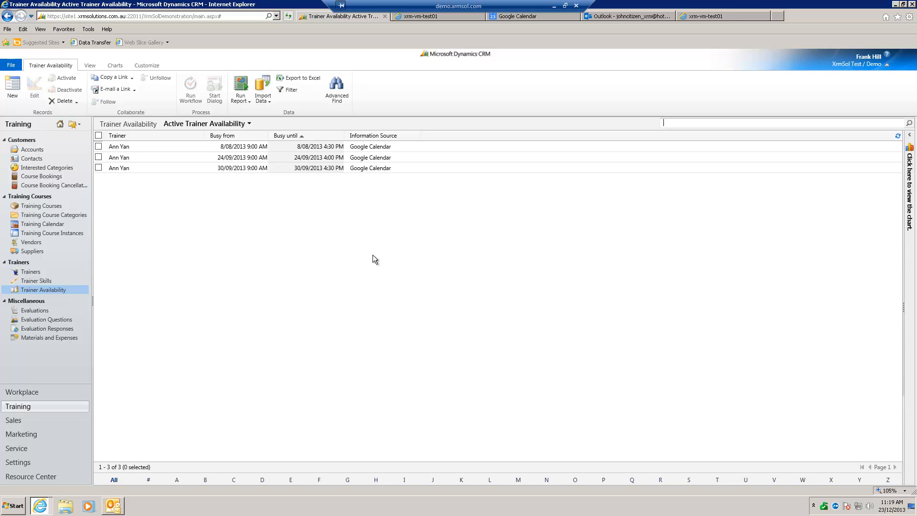
{"action": "left_click", "coordinate": [898, 137]}
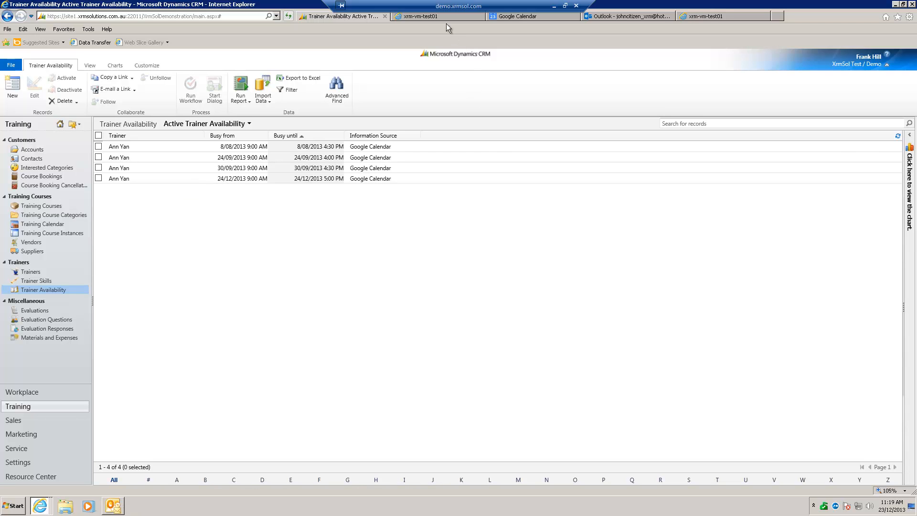
{"action": "left_click", "coordinate": [506, 16]}
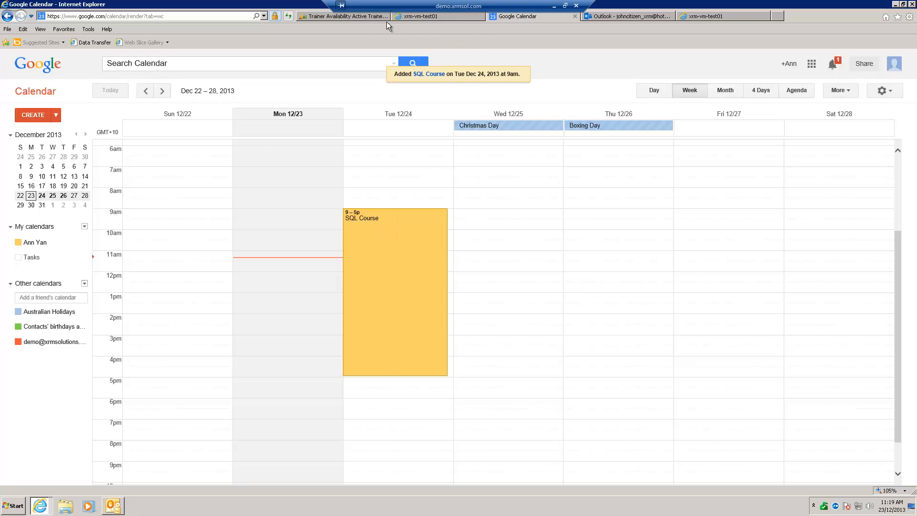
{"action": "left_click", "coordinate": [363, 16]}
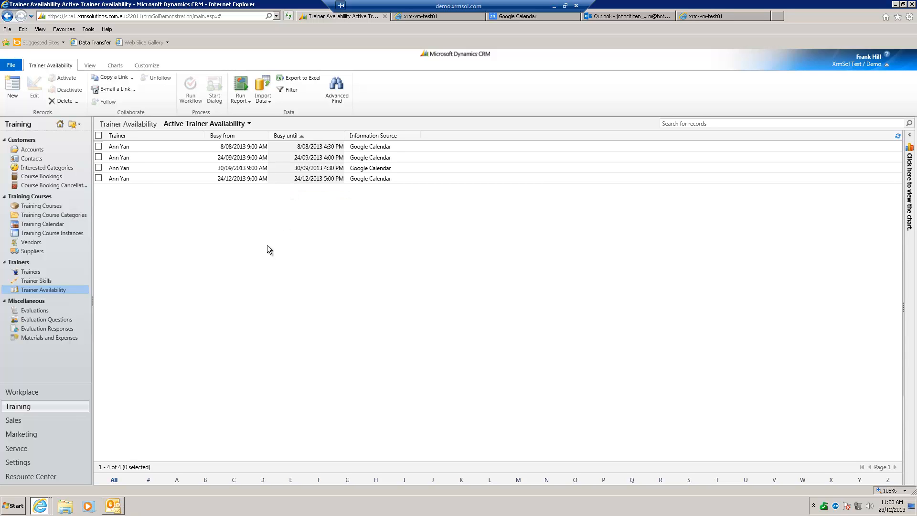
Review the Evaluations, Evaluation Questions, Evaluation Responses, and Materials and Expenses lists, plus the Workplace dashboard
{"action": "left_click", "coordinate": [59, 313]}
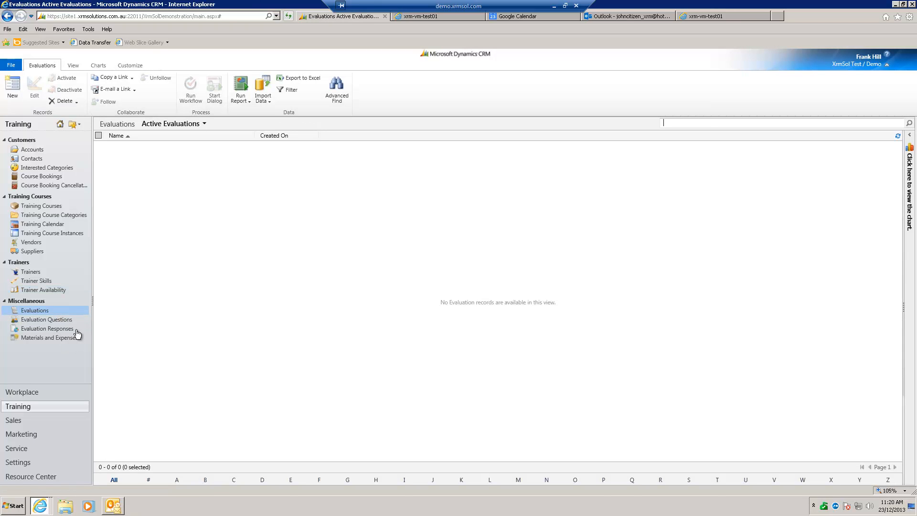
{"action": "left_click", "coordinate": [77, 319]}
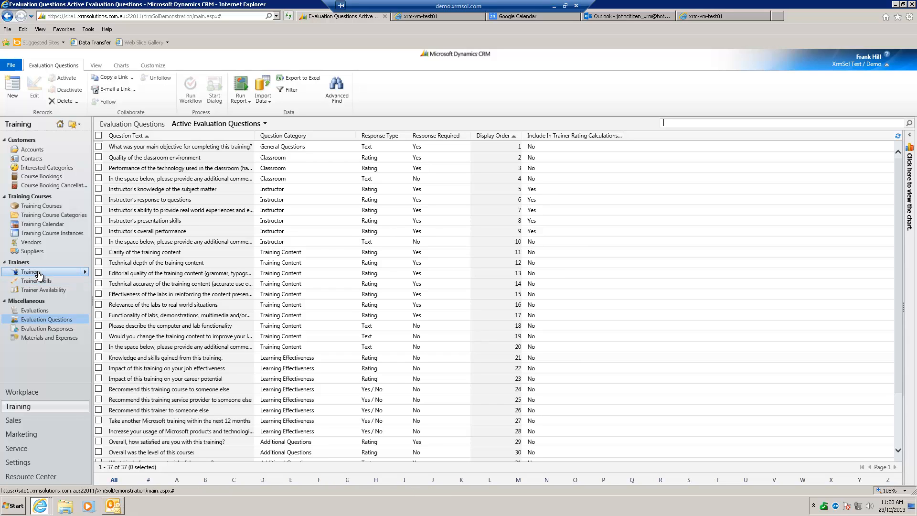
{"action": "left_click", "coordinate": [75, 330]}
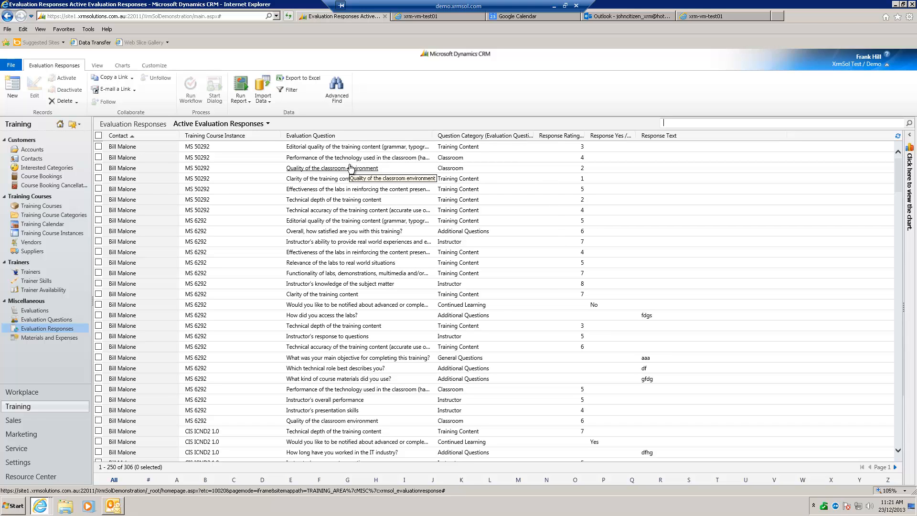
{"action": "left_click", "coordinate": [76, 339]}
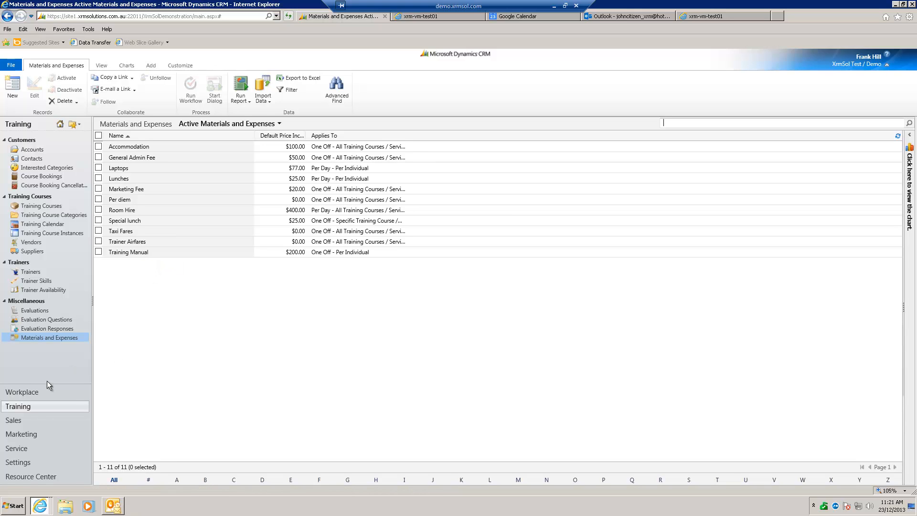
{"action": "left_click", "coordinate": [36, 394]}
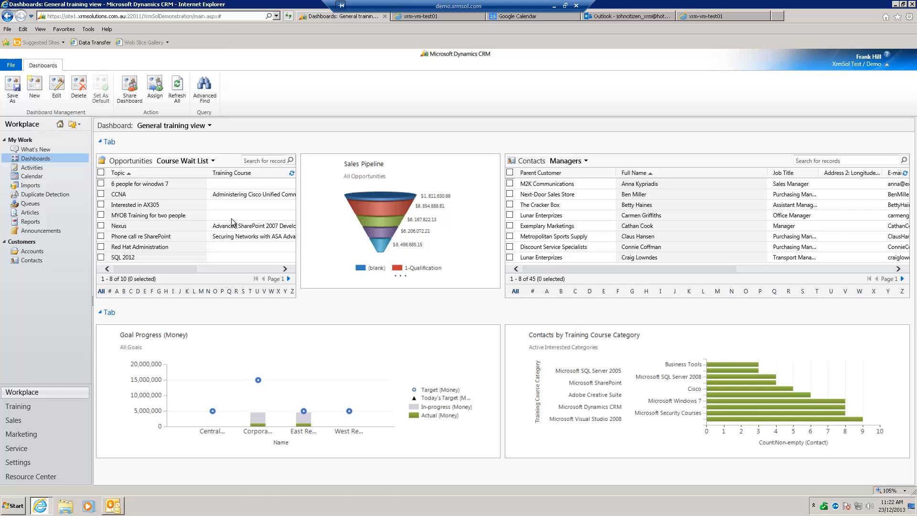
Open the Invoices list in the Sales area and widen its Name column to fit the full invoice names
{"action": "left_click", "coordinate": [51, 426]}
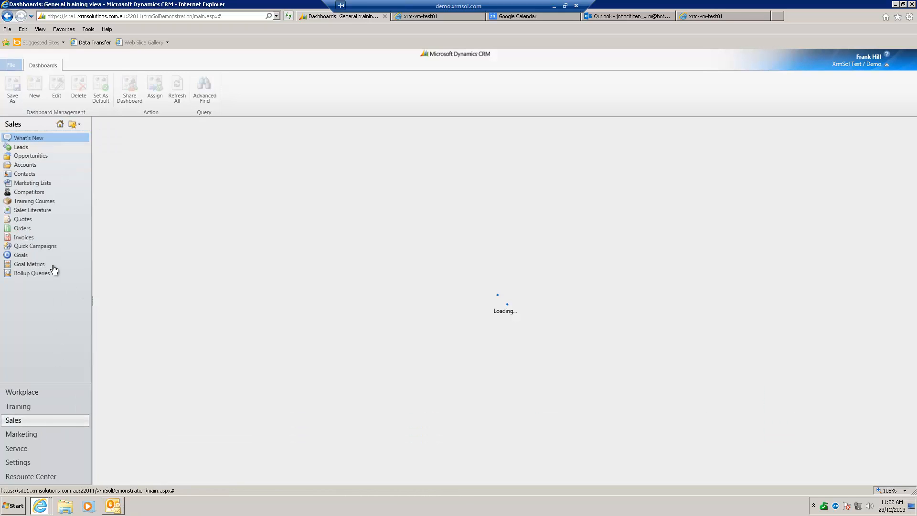
{"action": "left_click", "coordinate": [46, 237]}
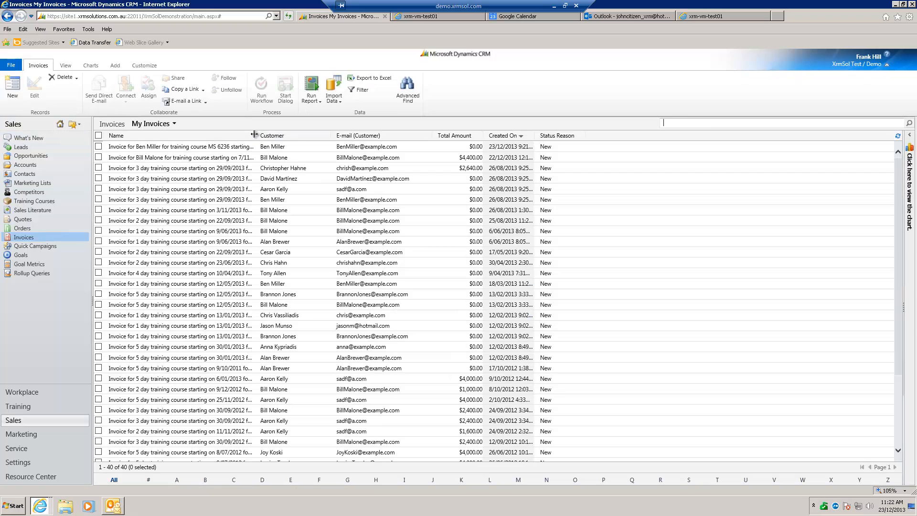
{"action": "left_click_drag", "start_coordinate": [255, 134], "coordinate": [333, 139]}
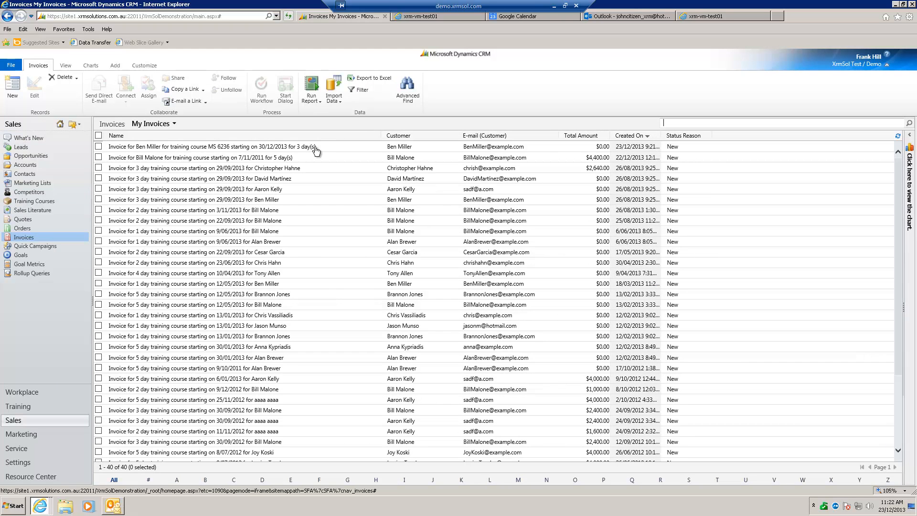
Open the invoice for the MS 6236 course starting 30/12/2013, view its paid-invoice options, and close it without recording a payment
{"action": "left_click", "coordinate": [328, 146]}
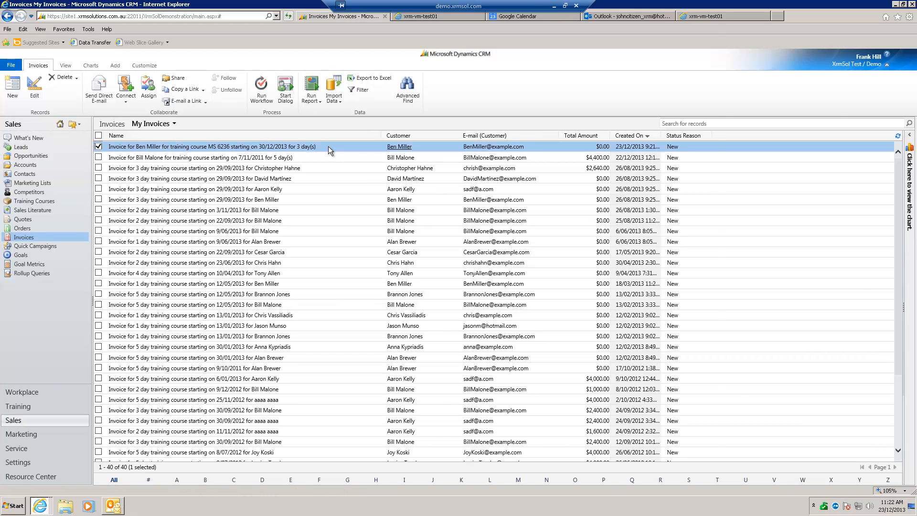
{"action": "double_click", "coordinate": [328, 146]}
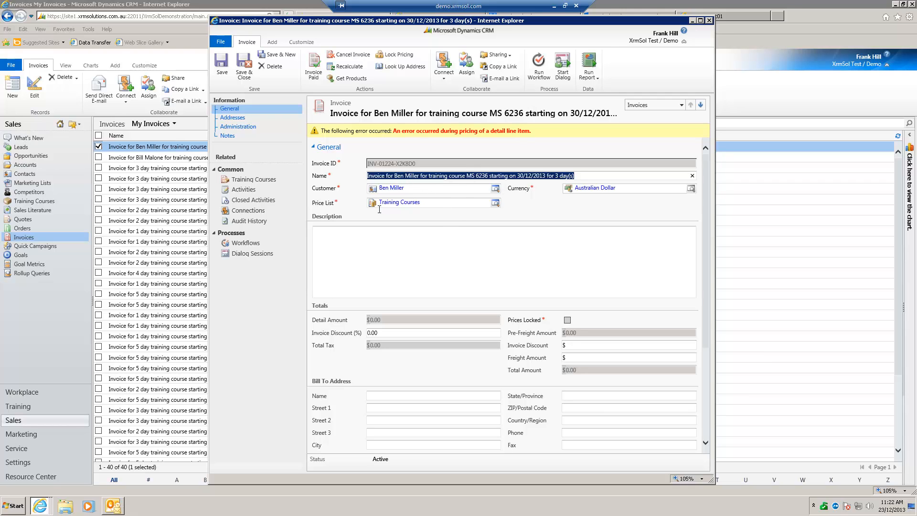
{"action": "left_click", "coordinate": [313, 70]}
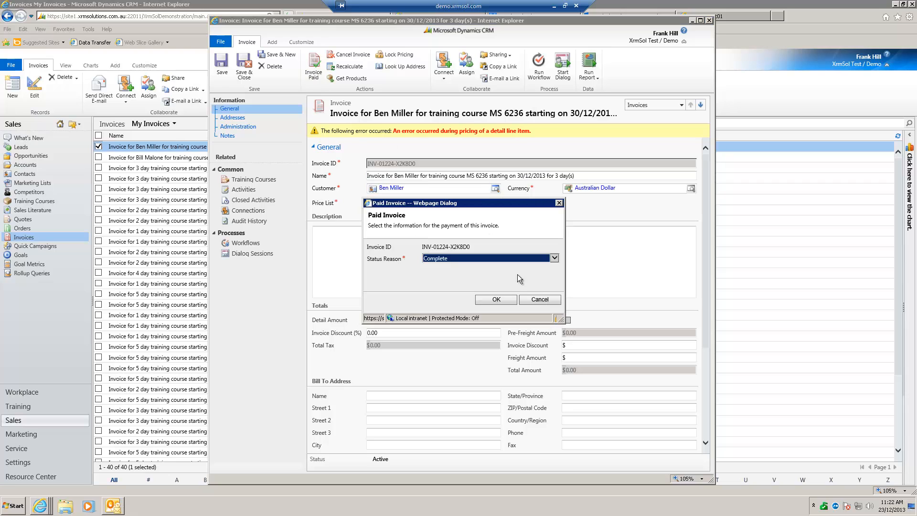
{"action": "left_click", "coordinate": [540, 299]}
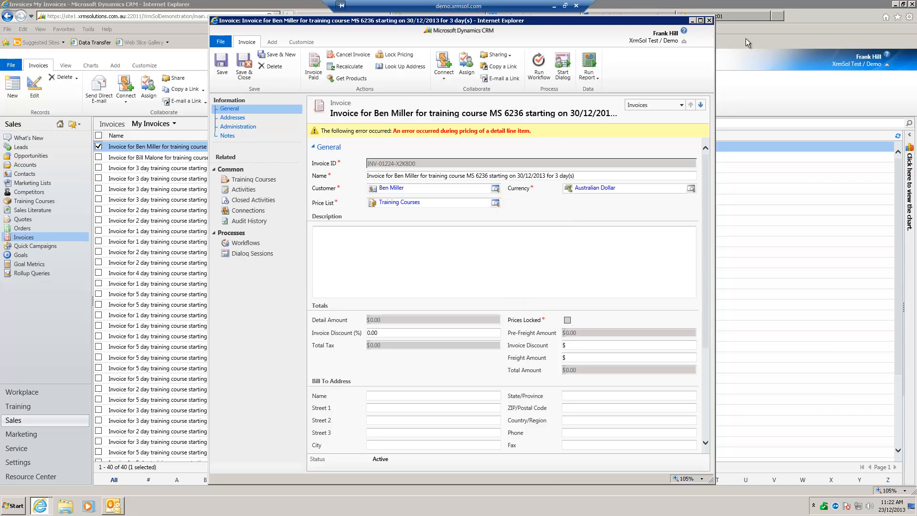
{"action": "left_click", "coordinate": [710, 20]}
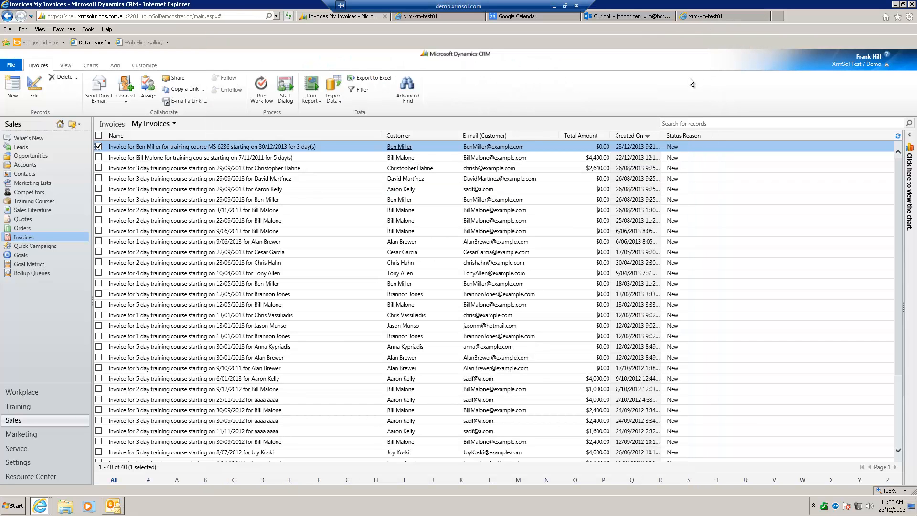